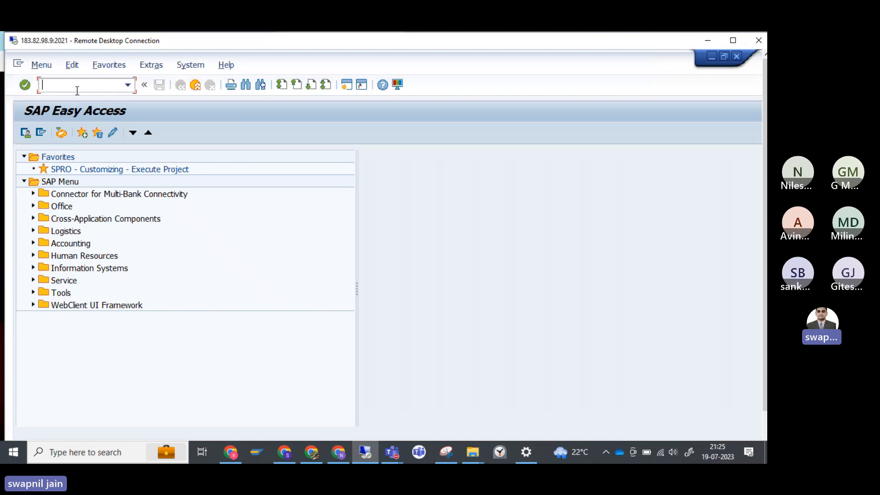
Step: Run transaction spro and display the SAP Reference IMG
text(spro)
key(Return)
click(92, 132)
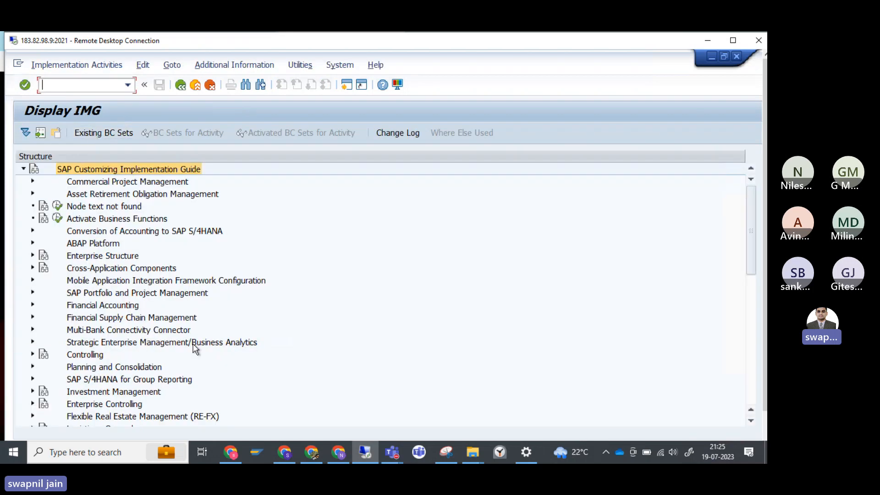
Step: Expand Materials Management > Purchasing > Purchase Requisition > Release Procedure > Procedure with Classification in the implementation guide
click(421, 318)
scroll(421, 318, down, 3)
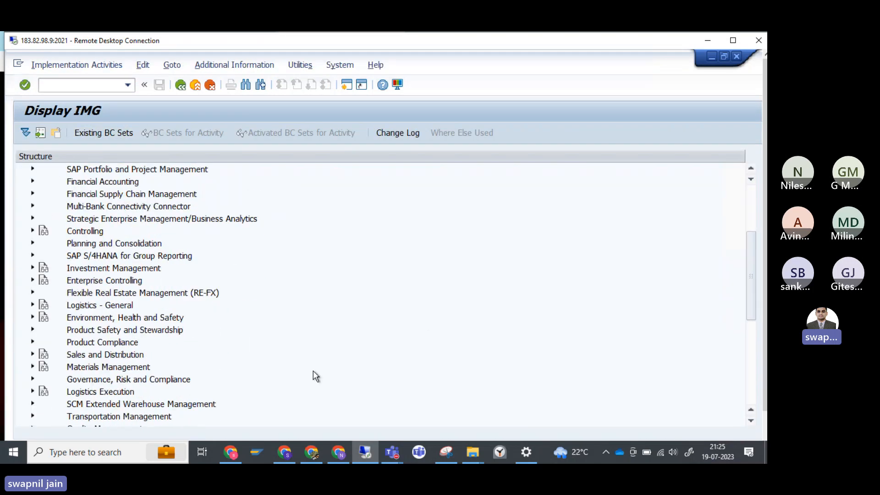
click(32, 367)
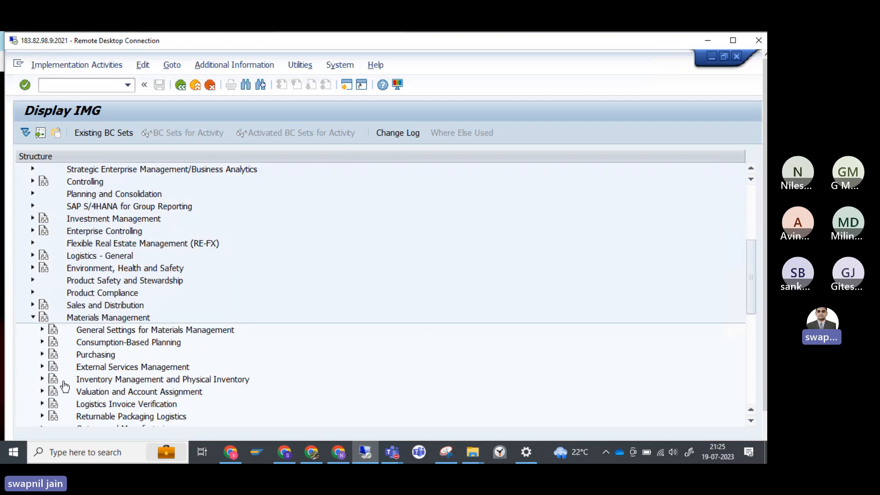
click(41, 355)
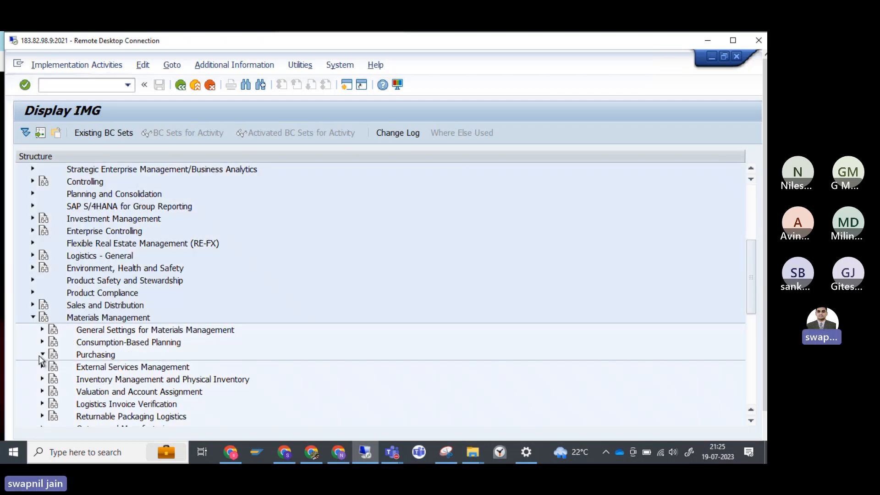
scroll(115, 294, down, 1)
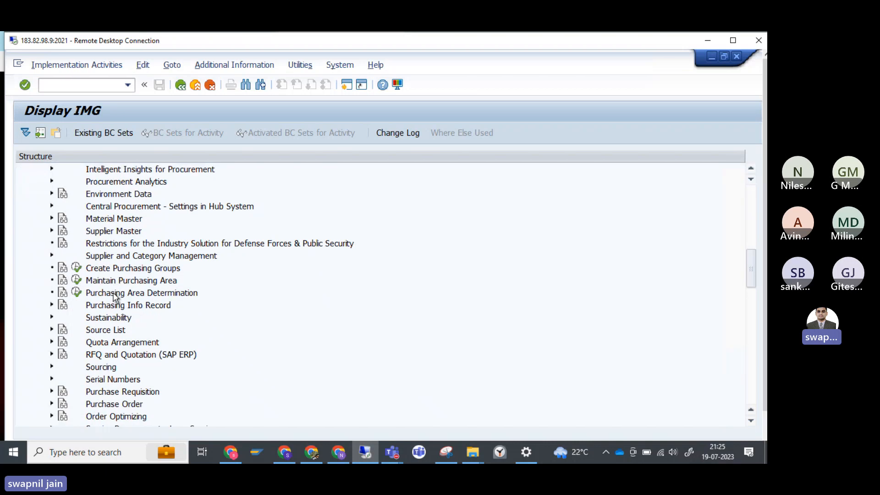
click(52, 380)
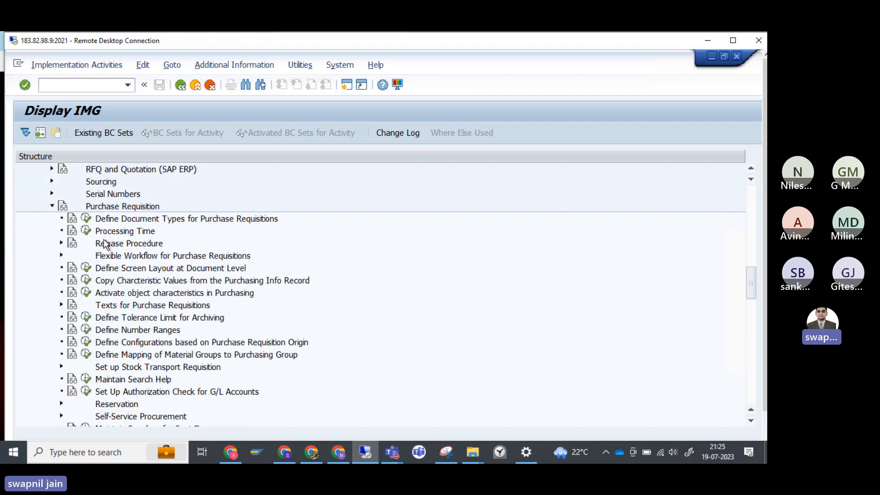
click(61, 243)
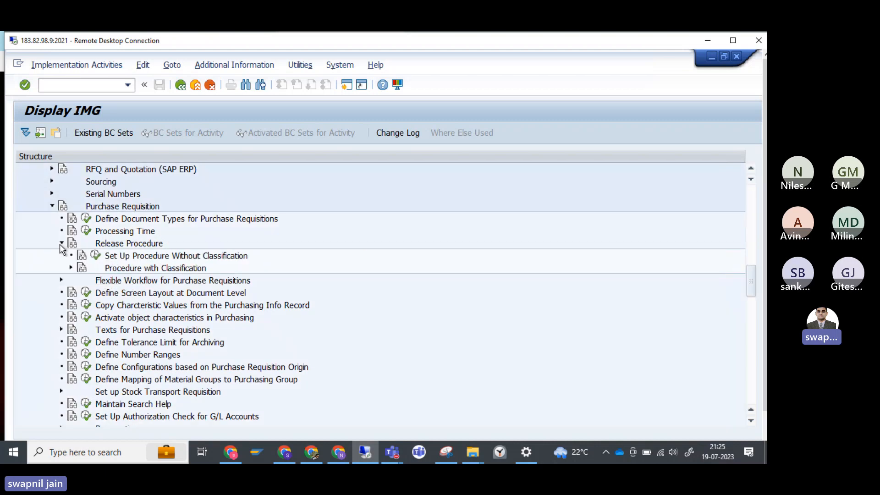
click(69, 269)
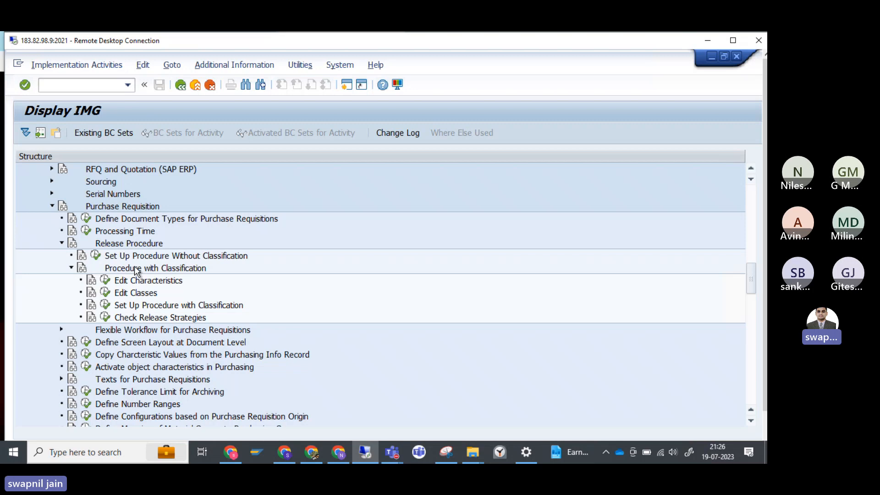
Step: Open the Edit Classes activity under the purchase requisition release procedure with classification
click(147, 297)
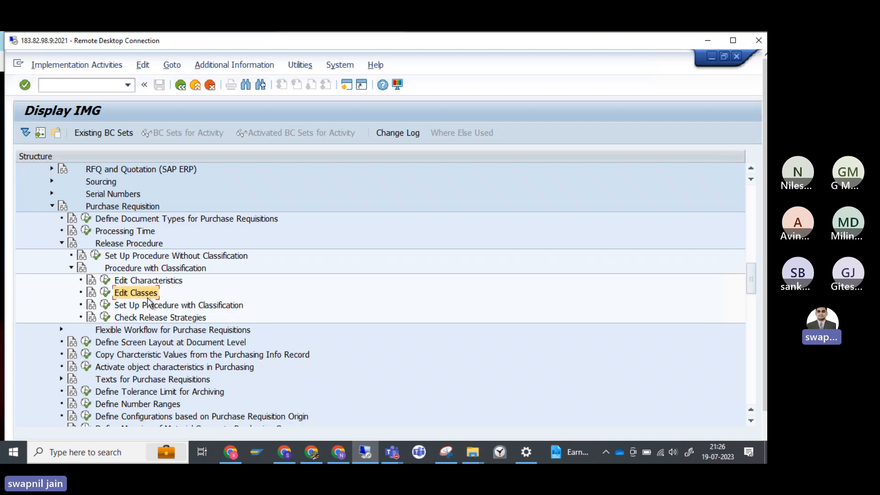
click(179, 281)
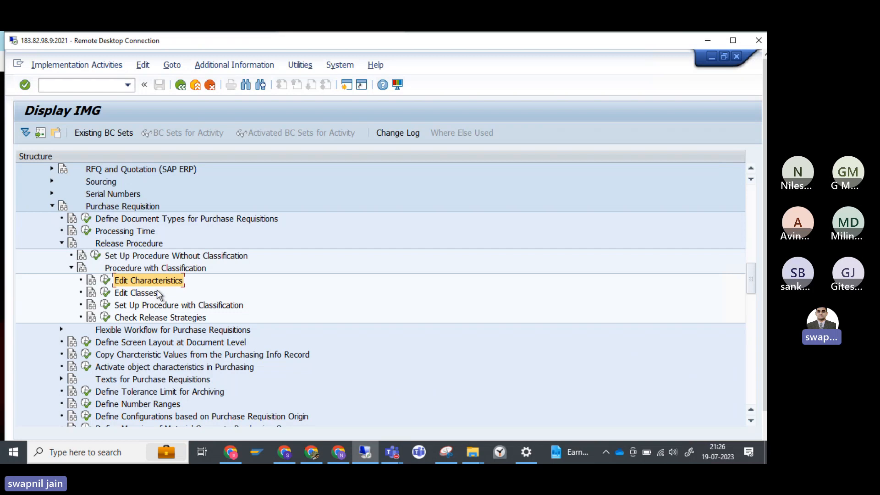
click(143, 296)
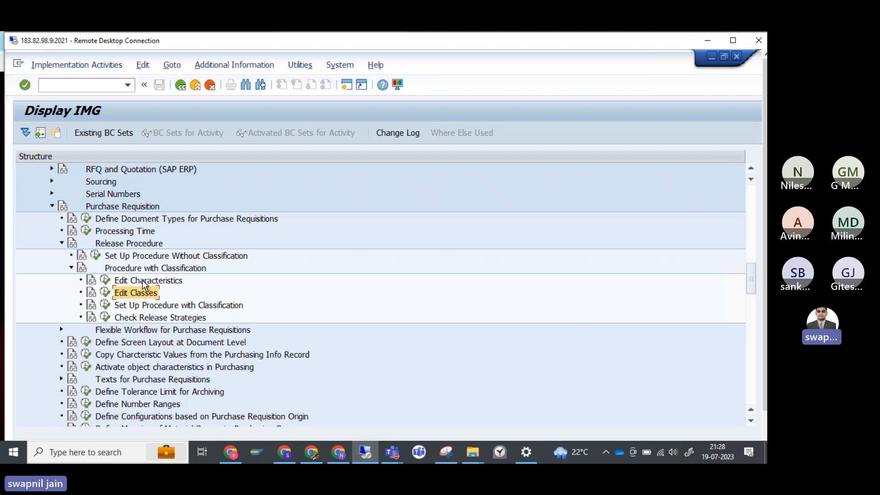
click(103, 295)
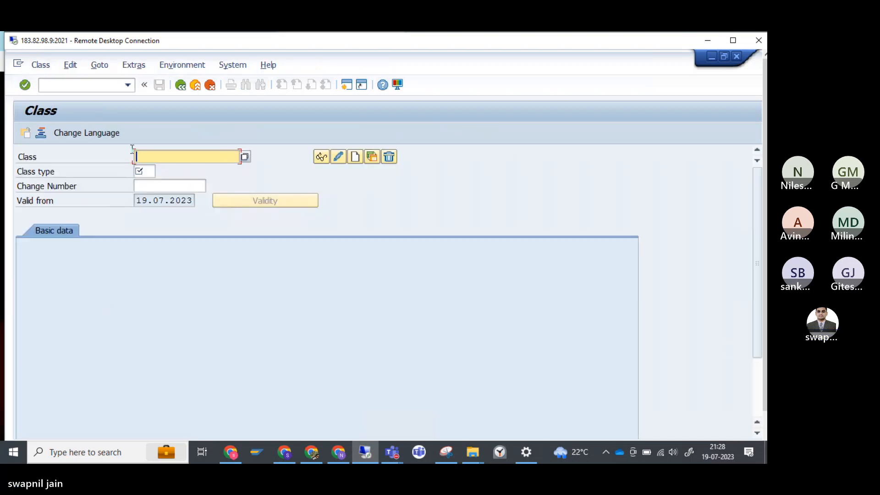
Step: Enter B12_PRclass as the class name and 032 as the class type
text(B)
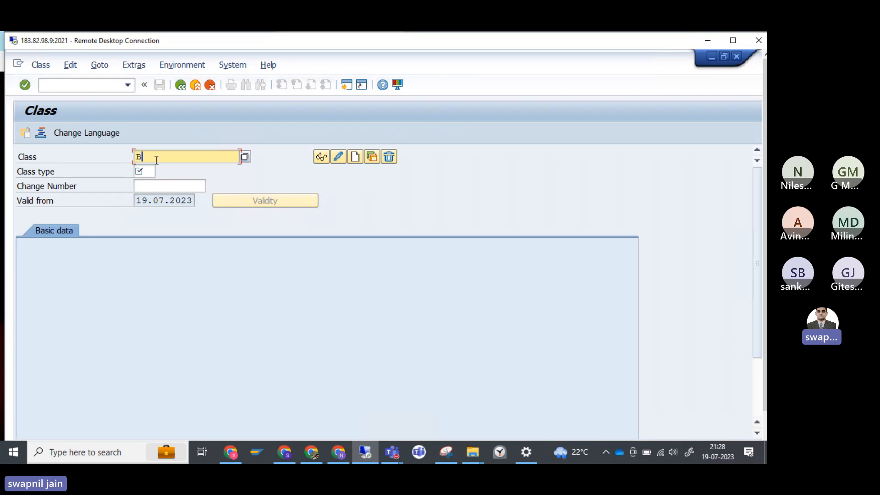
text(12_)
text(P)
text(PR)
key(BackSpace)
key(BackSpace)
key(BackSpace)
text(Rclass)
click(144, 173)
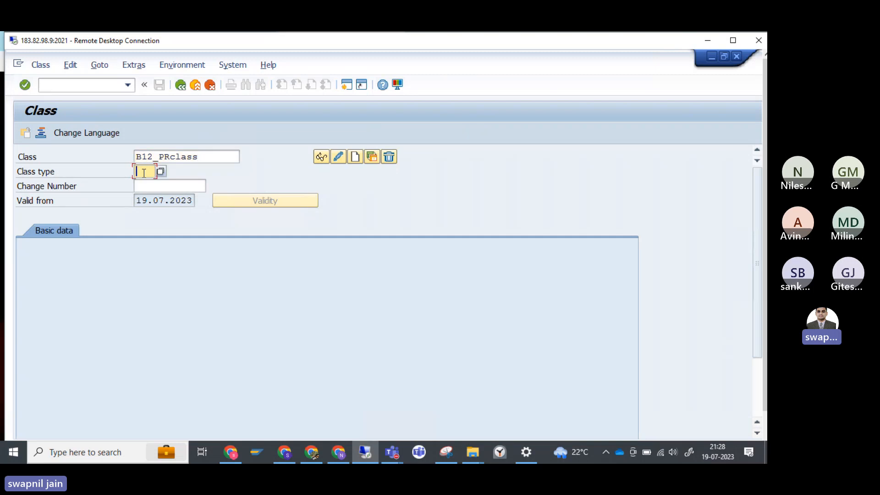
text(032)
Step: Look through the list of possible class types and close it without choosing another
click(156, 174)
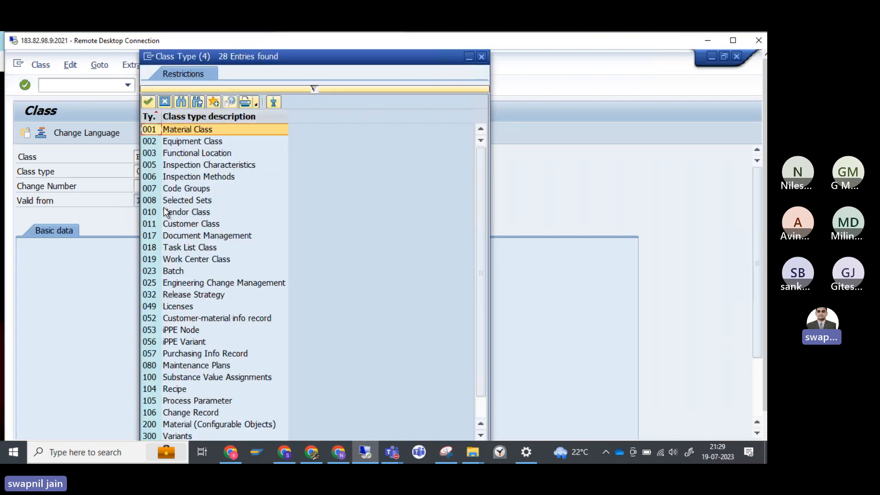
scroll(167, 288, down, 1)
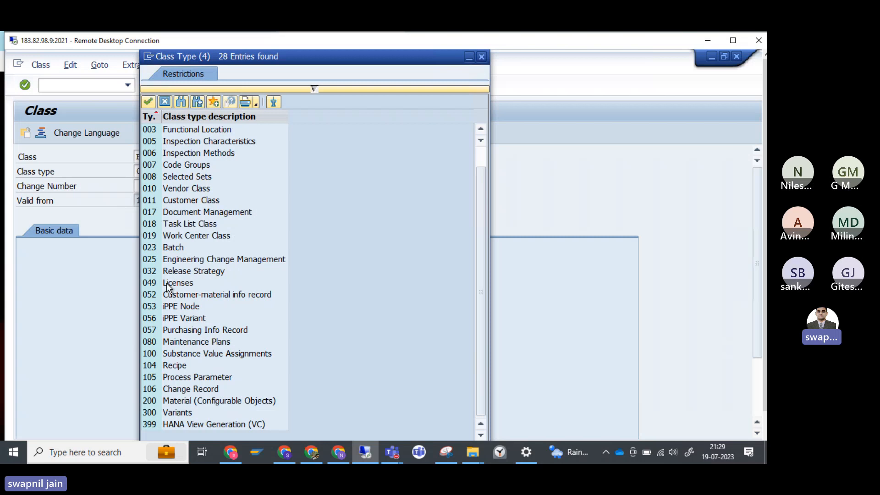
click(482, 57)
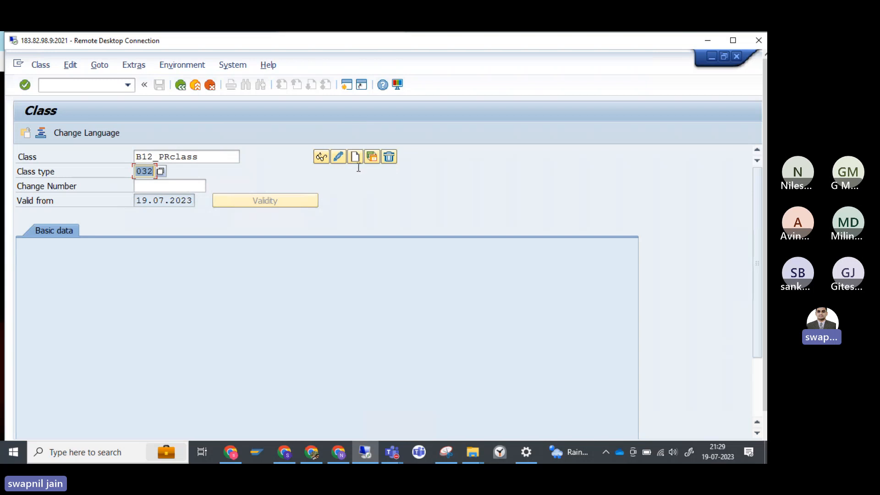
Step: Create the class, copy its name B12_PRCLASS into the description, and save it
click(354, 159)
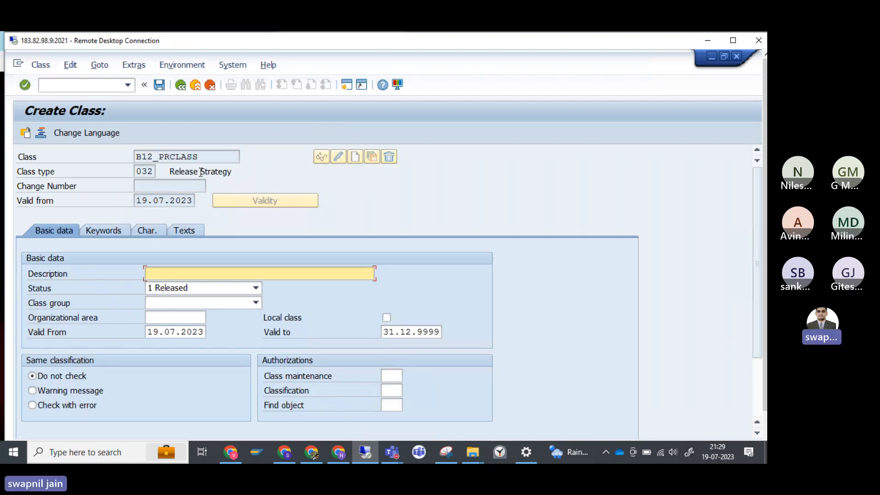
drag(202, 157, 123, 156)
key(ctrl+c)
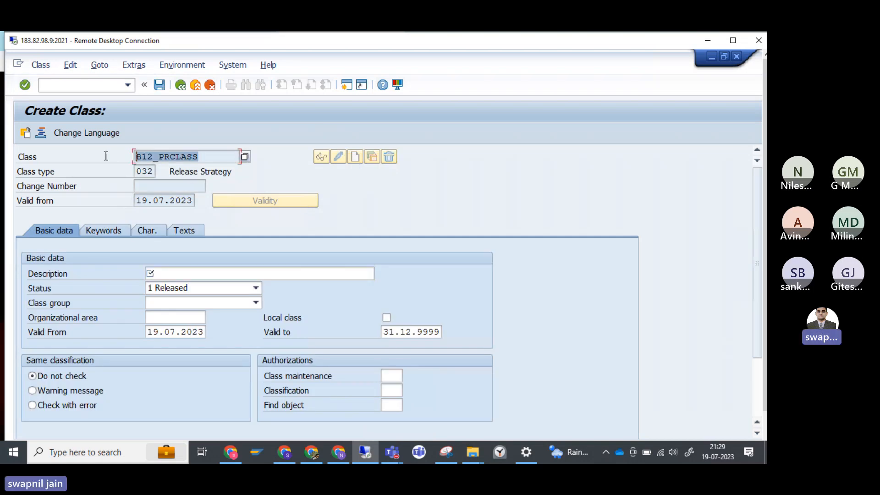
click(169, 271)
key(ctrl+v)
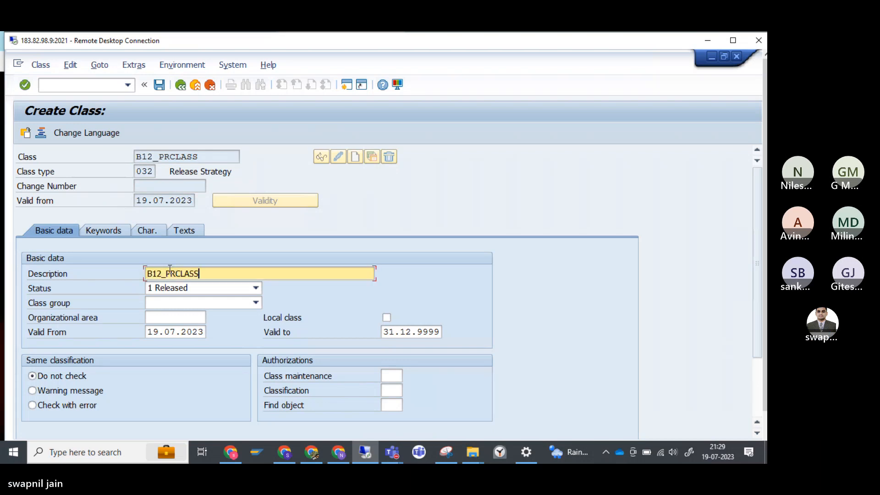
scroll(250, 318, down, 3)
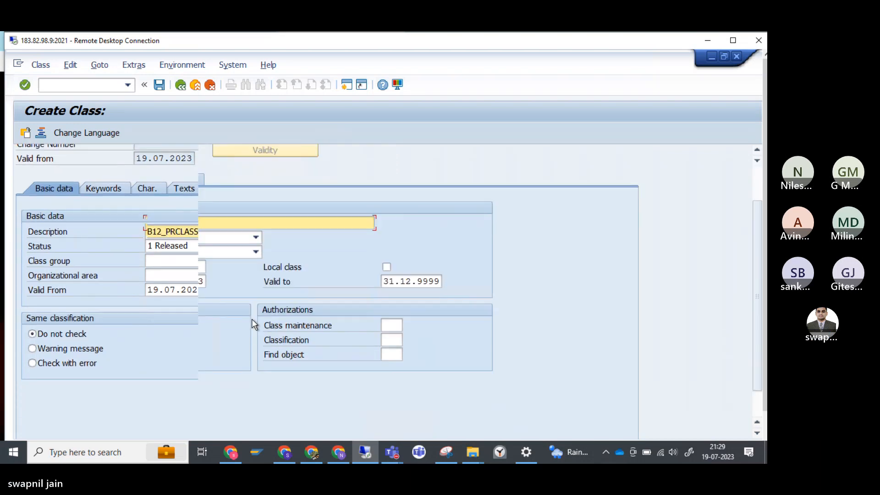
scroll(252, 321, up, 3)
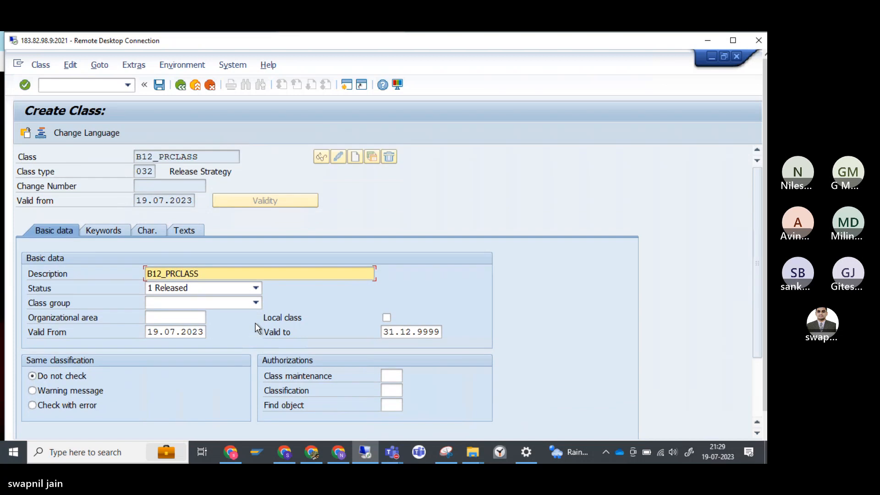
scroll(256, 328, down, 1)
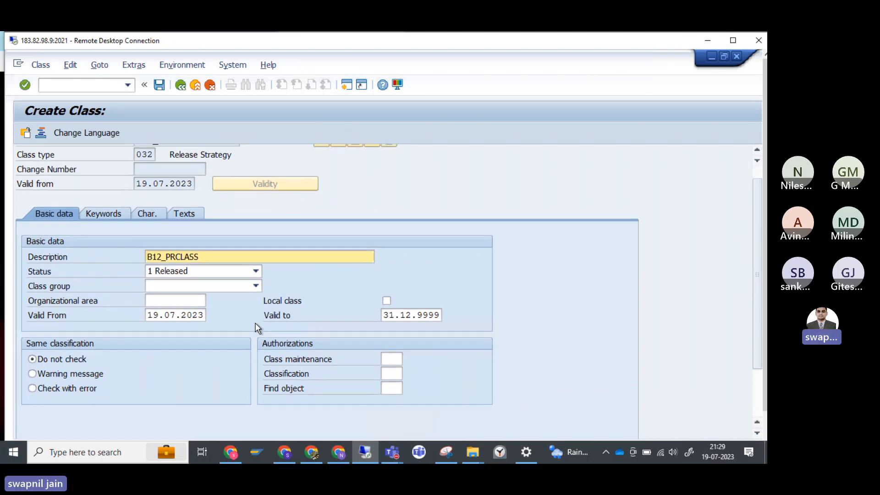
scroll(255, 328, up, 1)
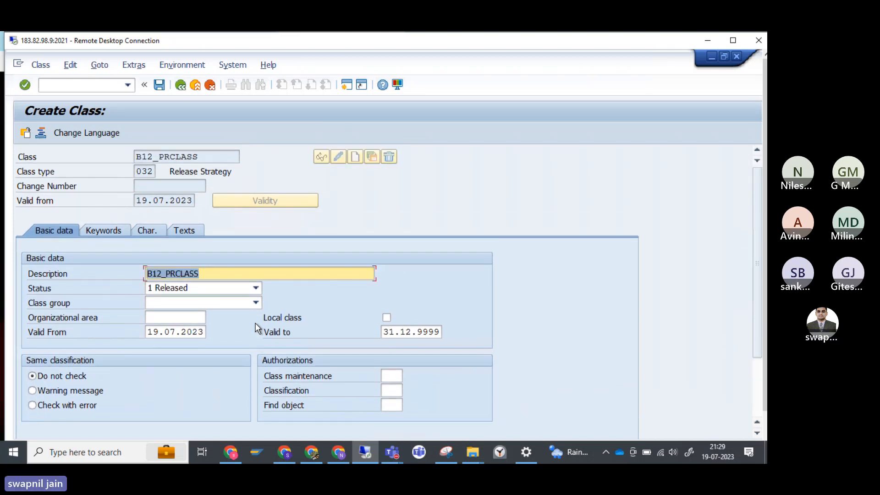
key(ctrl+s)
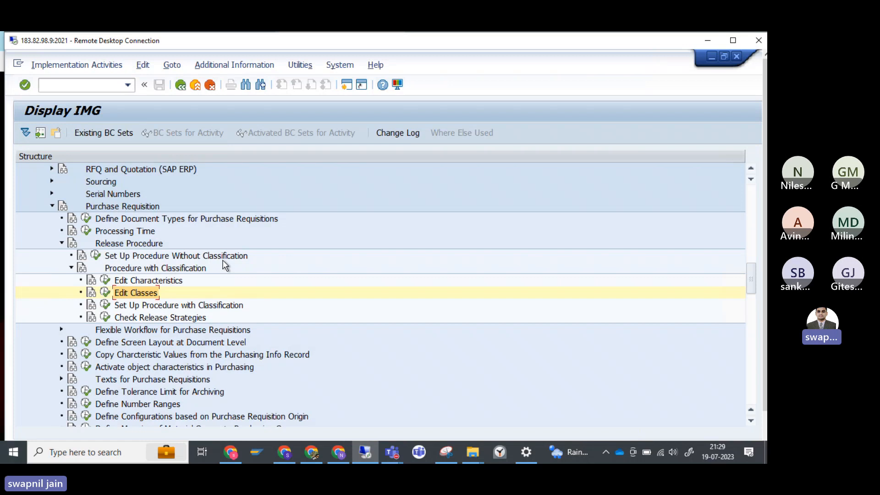
Step: Reopen the Edit Classes activity, display the basic data of class B12_PRCLASS, and return to the implementation guide
click(105, 293)
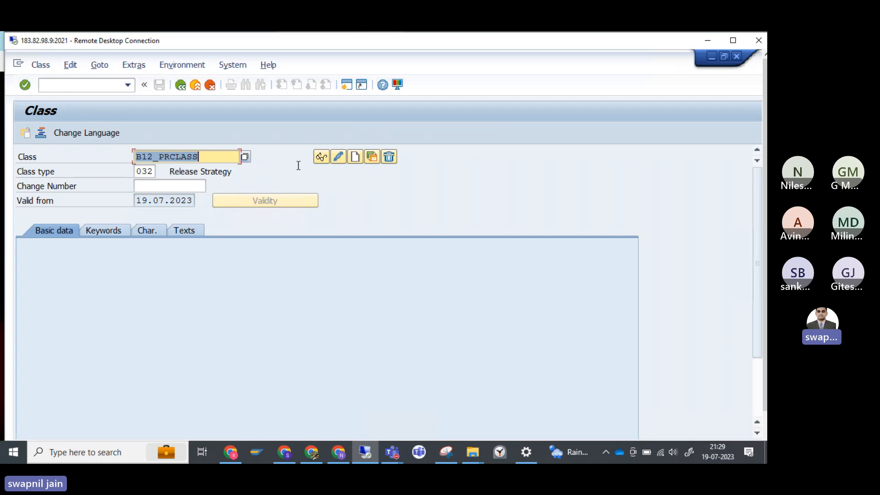
click(321, 157)
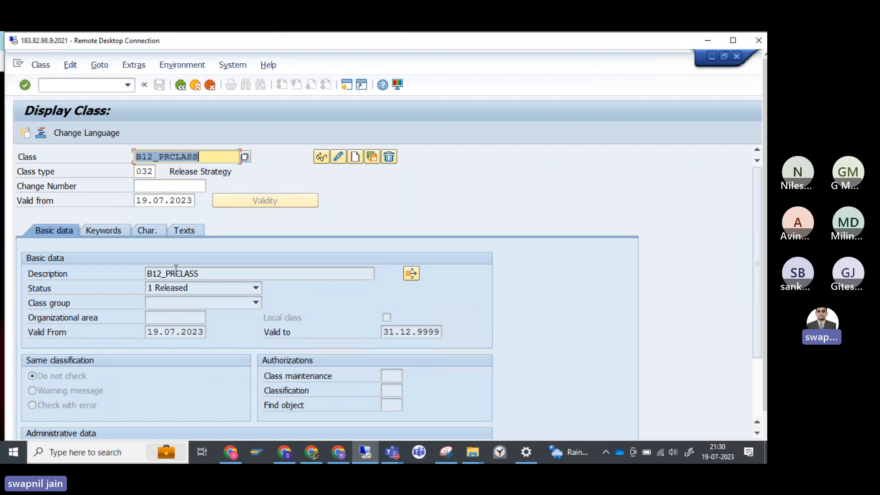
click(180, 84)
Step: Open the Edit Characteristics activity and begin entering a characteristic name with the prefix B12_
click(106, 281)
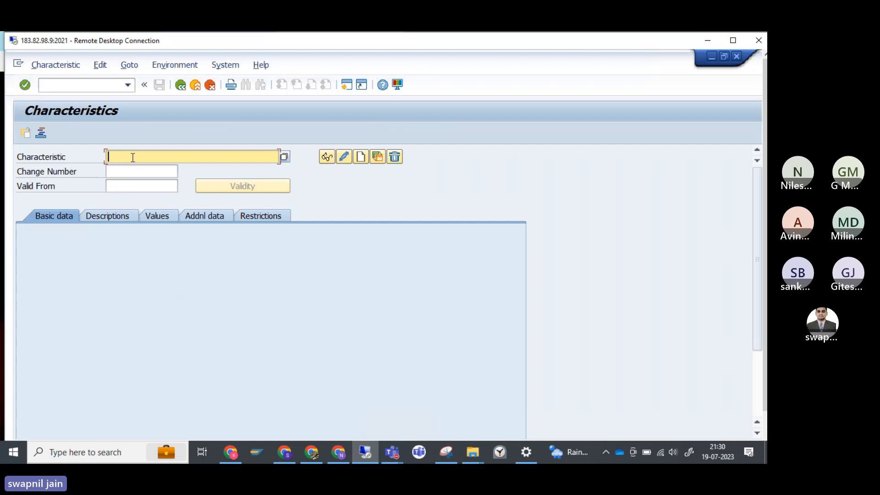
text(B12)
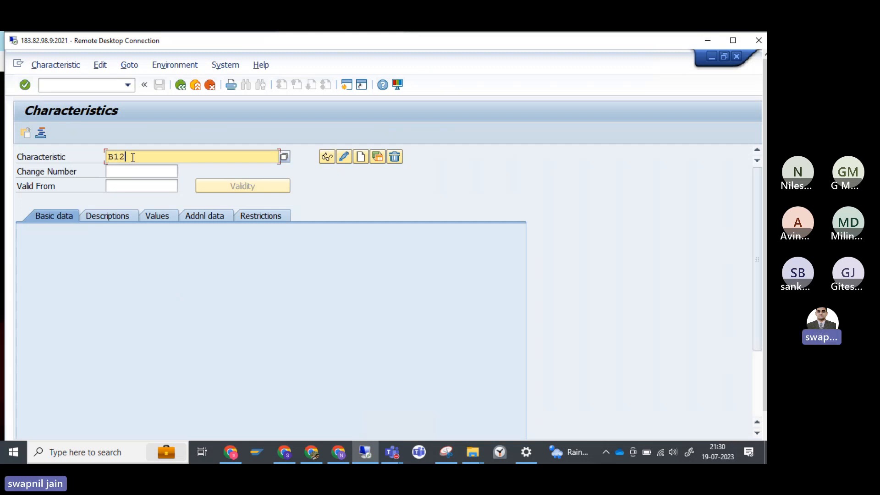
text(_)
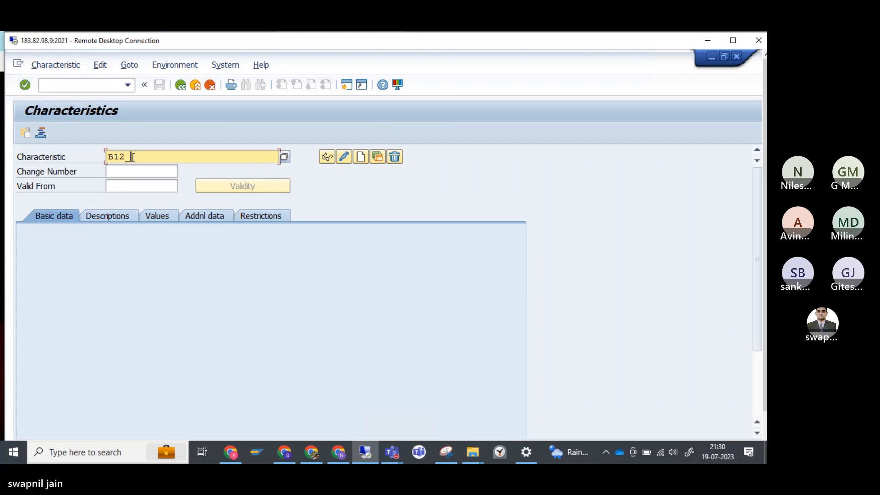
text(Po)
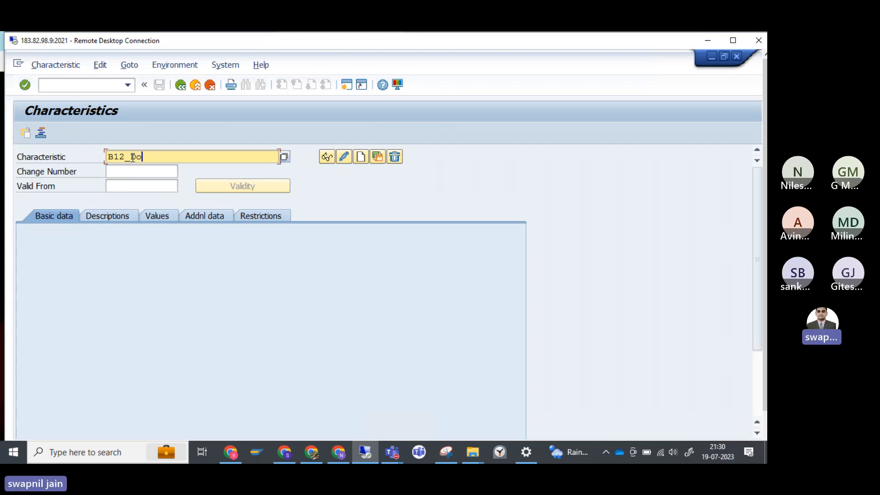
Step: Switch to the browser, close the material blog page, and open the Release strategy sheet of the MM process flow spreadsheet
click(296, 454)
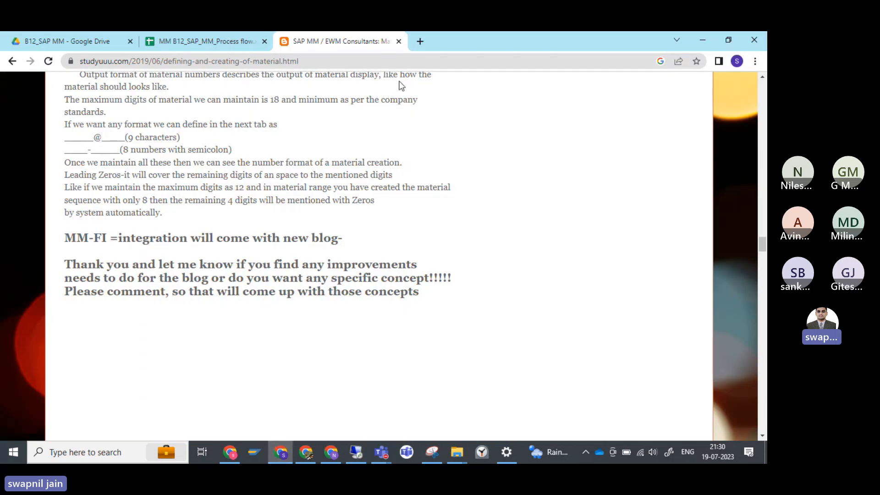
click(398, 41)
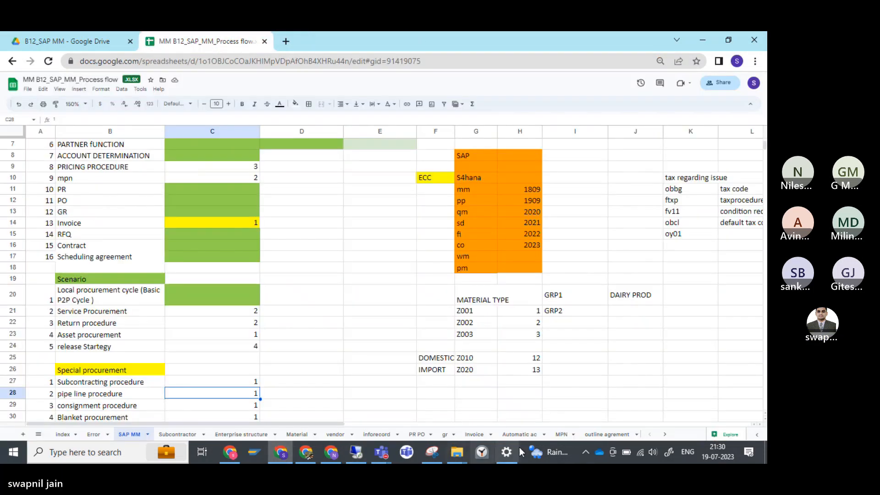
click(38, 434)
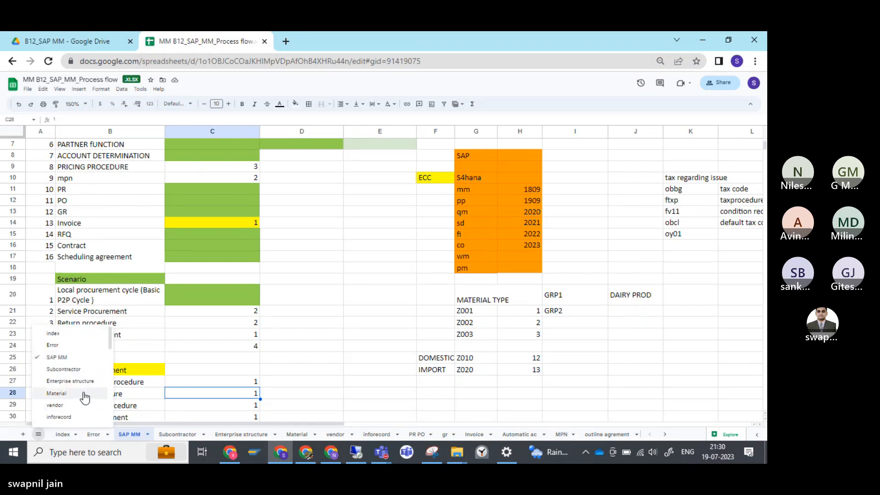
scroll(112, 356, down, 2)
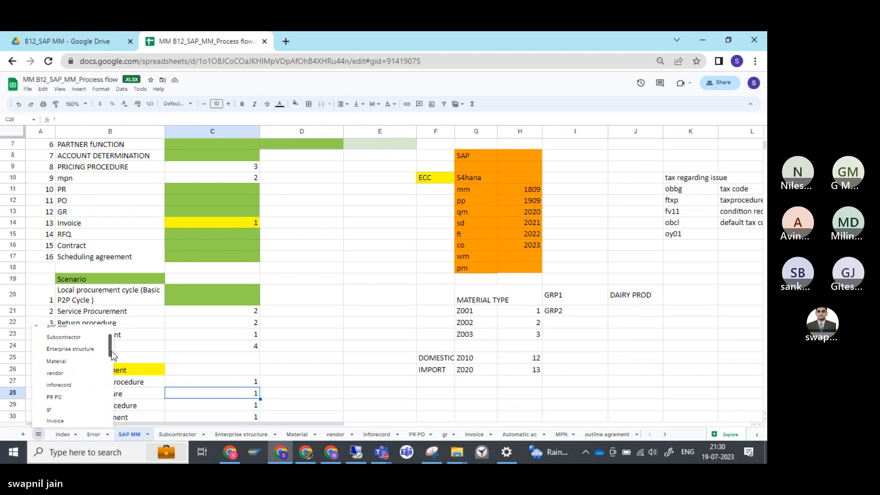
drag(113, 355, 115, 377)
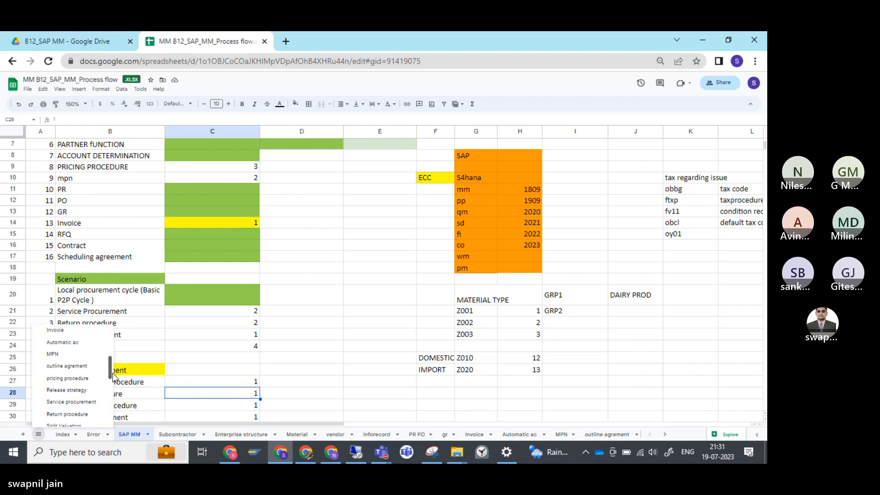
click(78, 394)
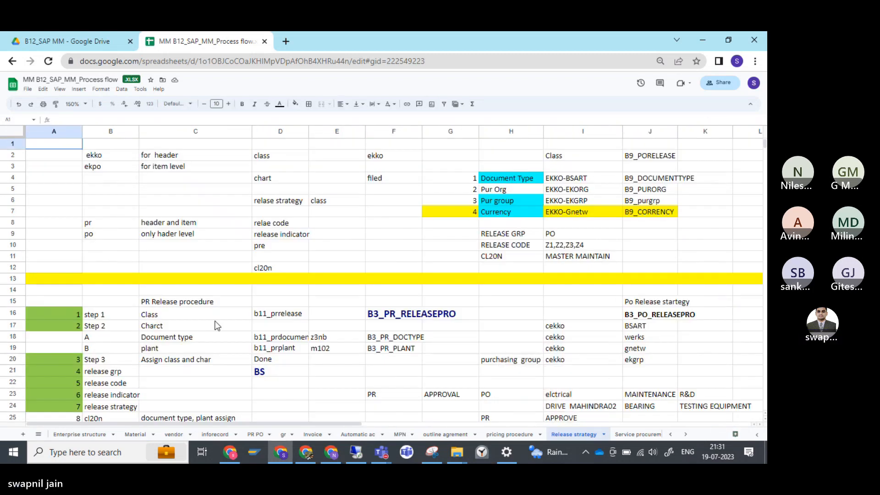
Step: Change the class name for step 1 of the PR release procedure to b12_prrelease
click(168, 312)
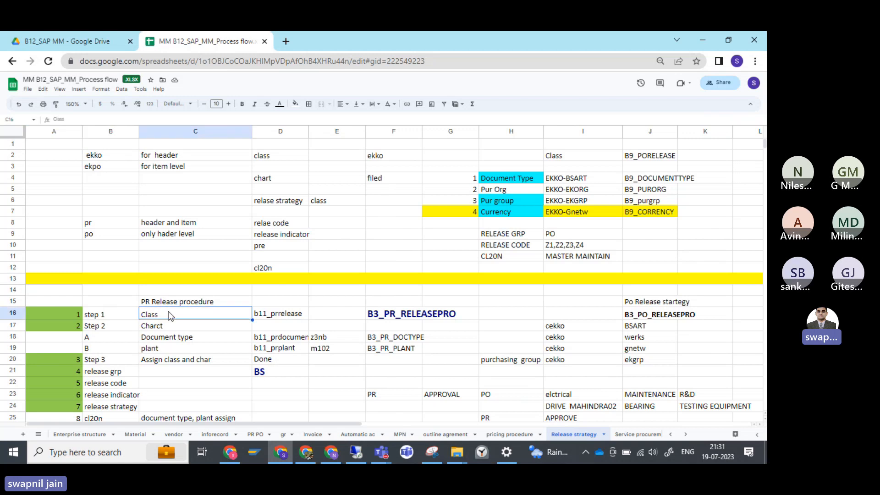
double_click(268, 318)
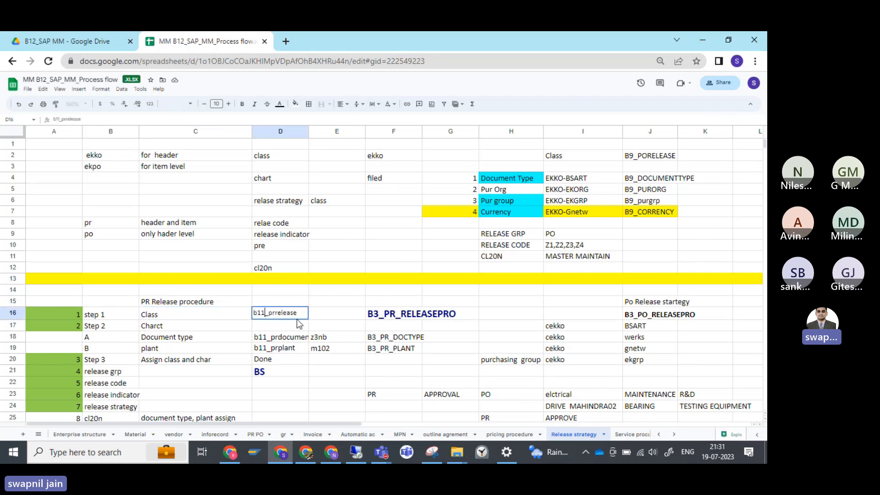
key(BackSpace)
text(2)
click(174, 348)
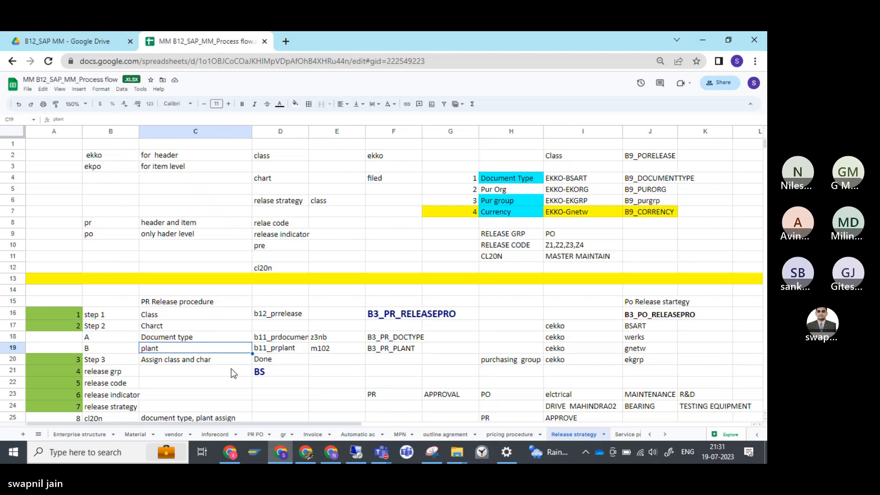
Step: Look through the Release strategy sheet, from the PR release procedure steps to the flexible workflow notes and back
scroll(231, 369, down, 5)
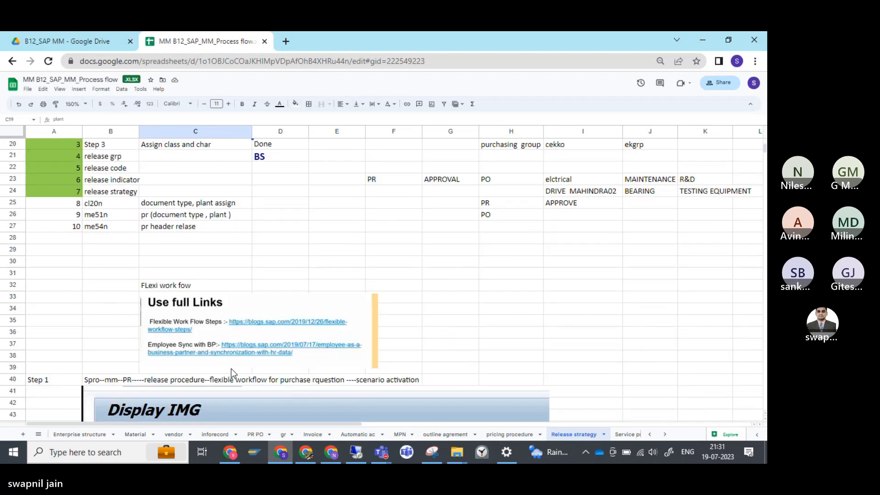
scroll(231, 368, up, 5)
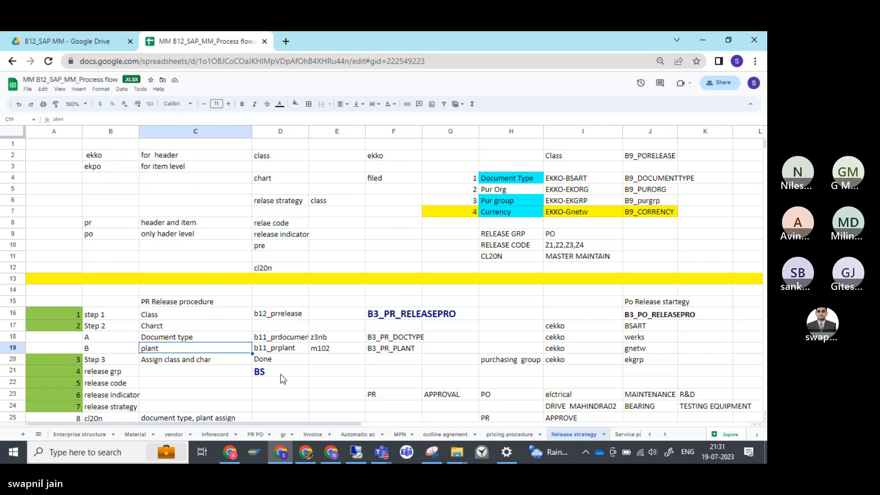
scroll(261, 350, down, 6)
scroll(260, 353, down, 20)
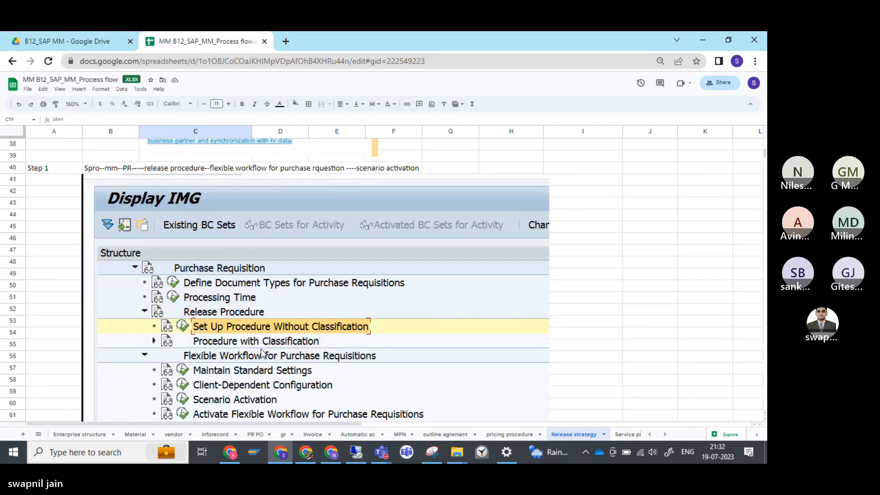
scroll(262, 352, up, 11)
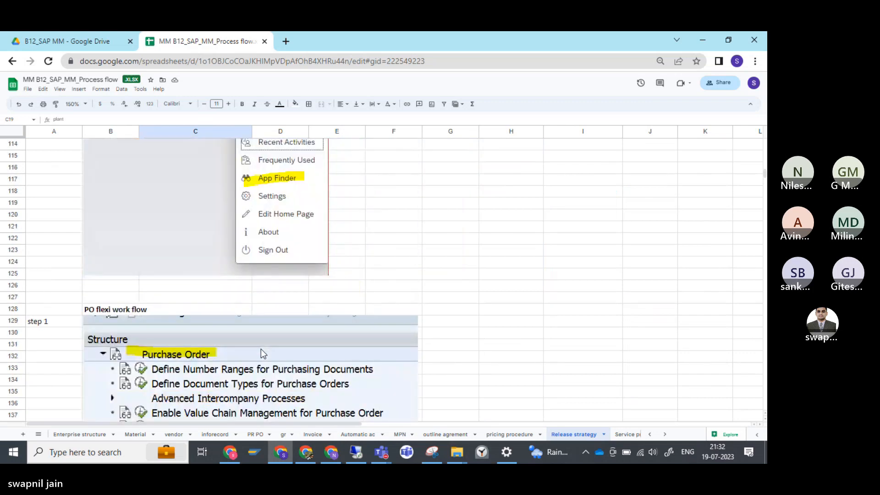
scroll(261, 350, up, 20)
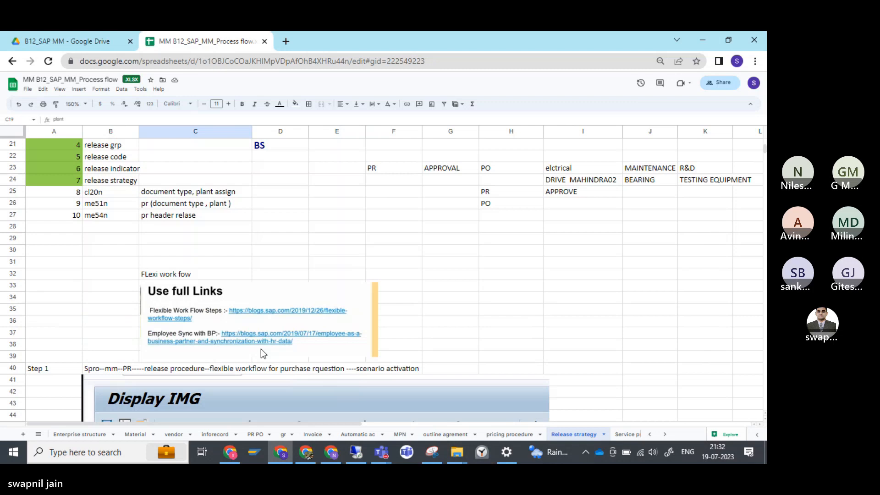
scroll(260, 354, up, 6)
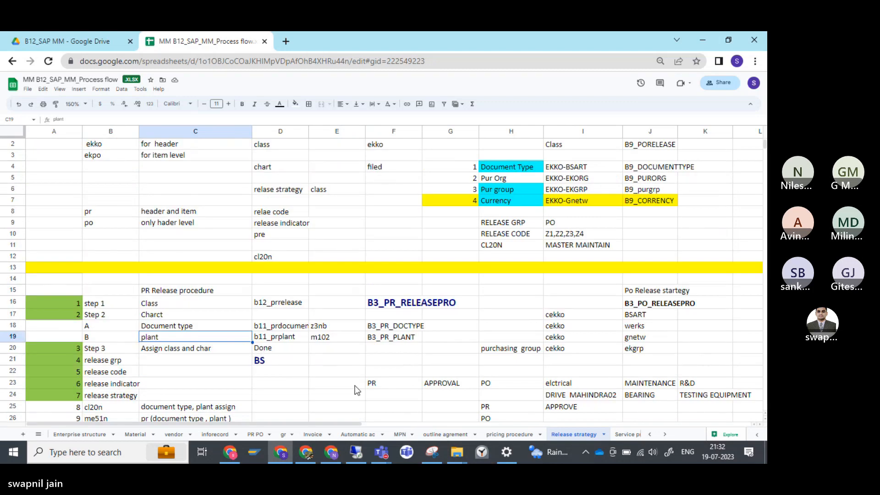
scroll(357, 391, down, 6)
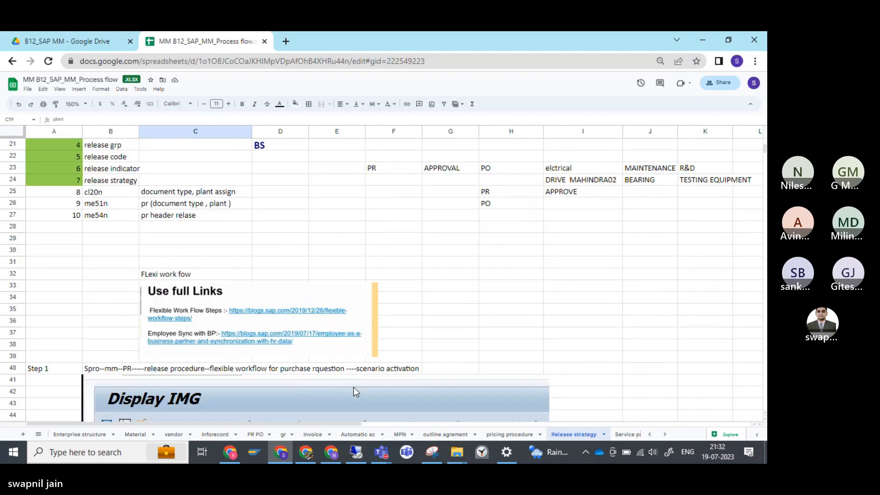
scroll(357, 391, up, 3)
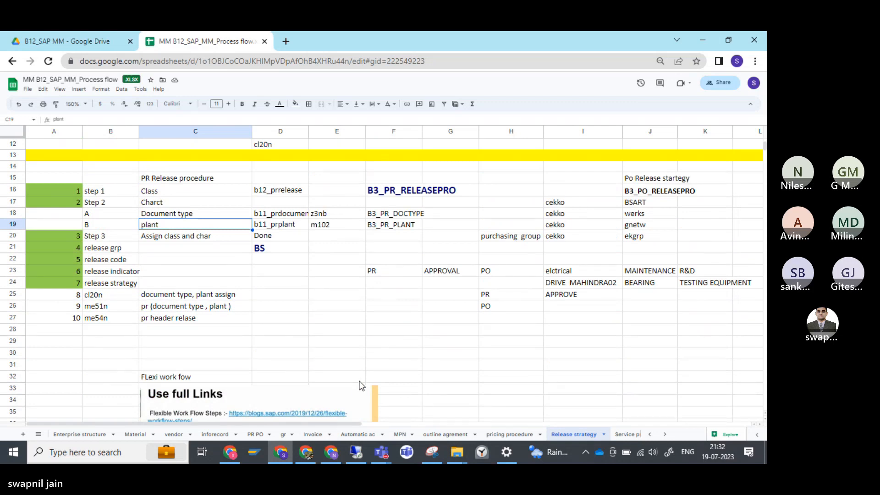
scroll(360, 386, up, 2)
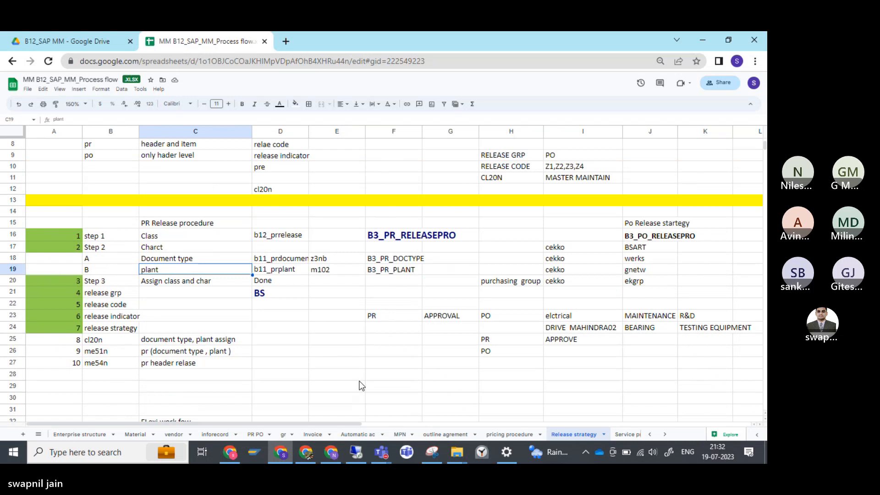
scroll(360, 386, up, 1)
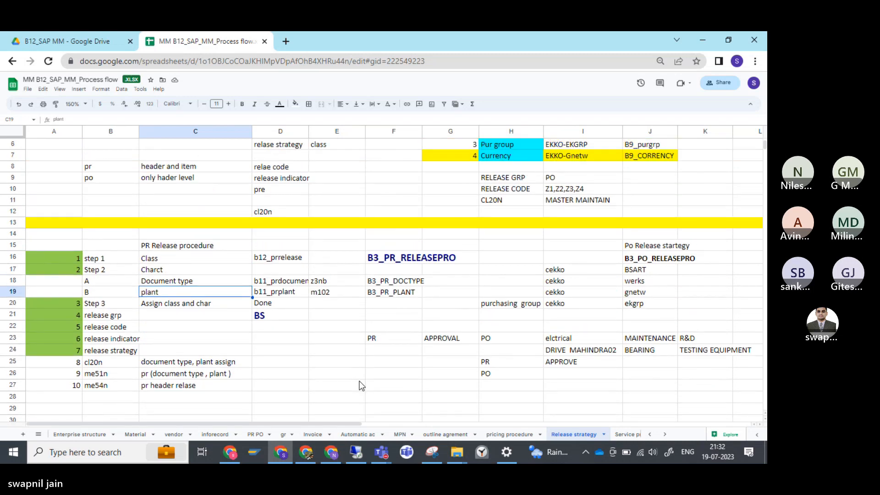
scroll(360, 386, up, 3)
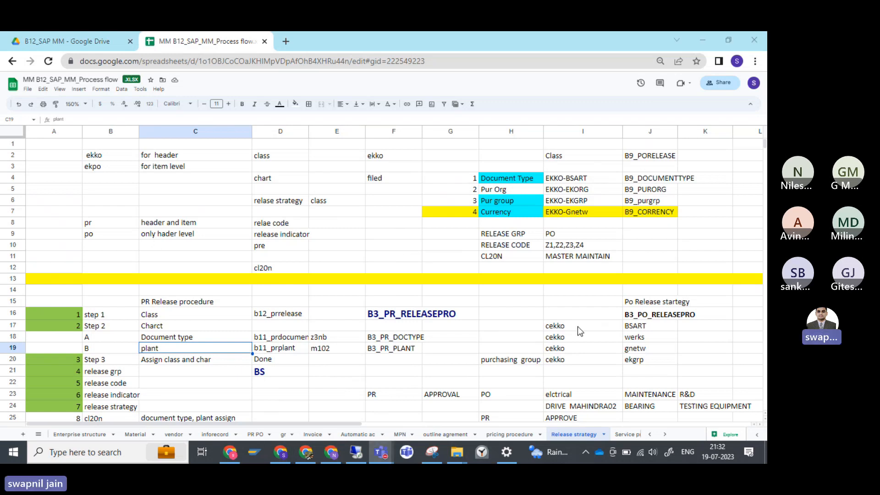
Step: Switch back to SAP, open a new session, and load table EBAN in transaction SE16N
key(alt+Tab)
click(347, 85)
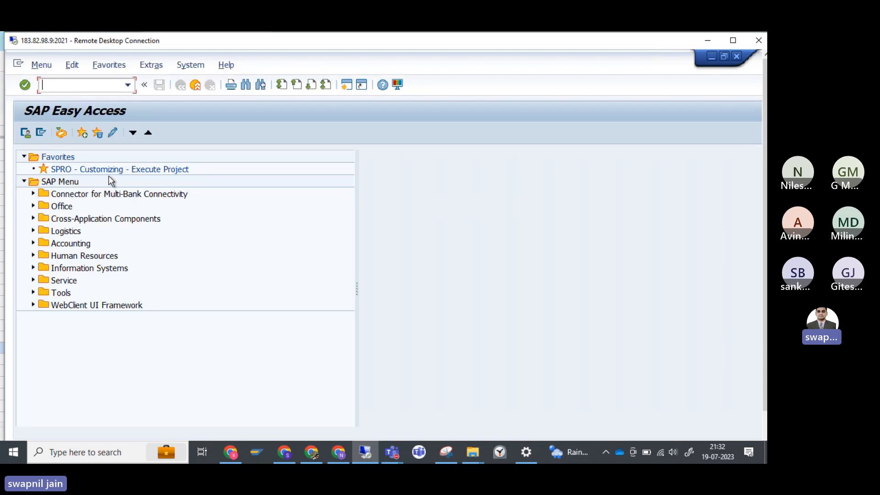
text(se16n)
key(Return)
text(eban)
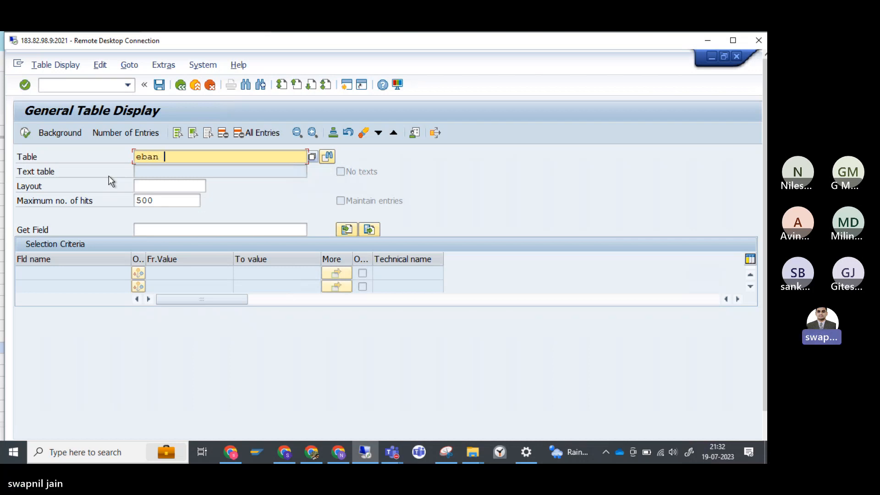
key(Return)
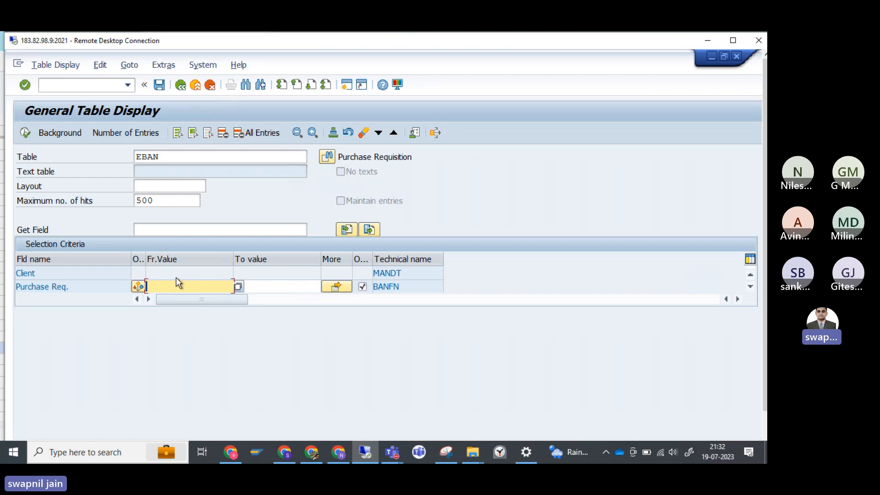
Step: Display the EBAN table entries, minimize the meeting window covering them, and view the columns through plant
click(25, 134)
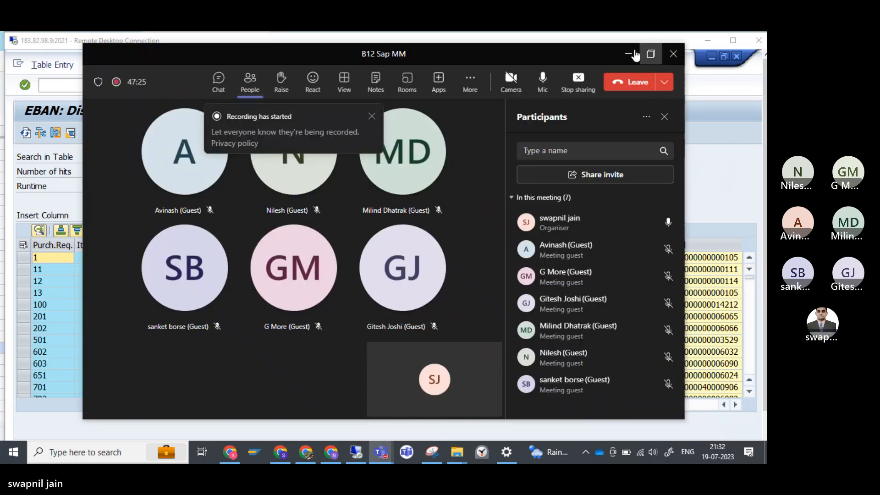
click(632, 54)
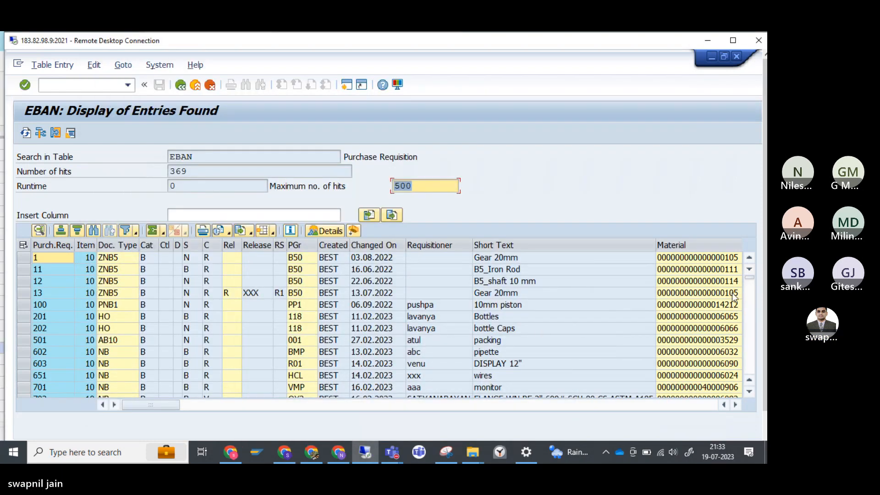
click(736, 405)
click(736, 405)
click(736, 405)
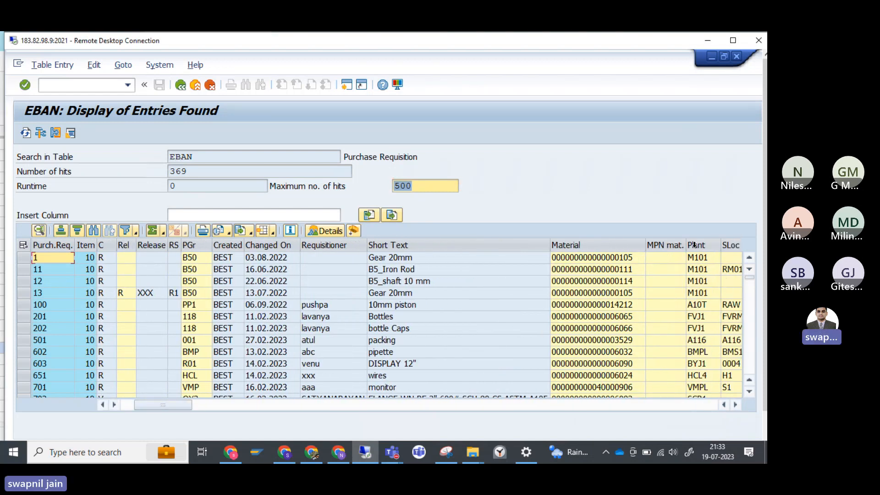
Step: Show the details of the first EBAN entry and check the technical field names of Document Type and Plant
click(24, 257)
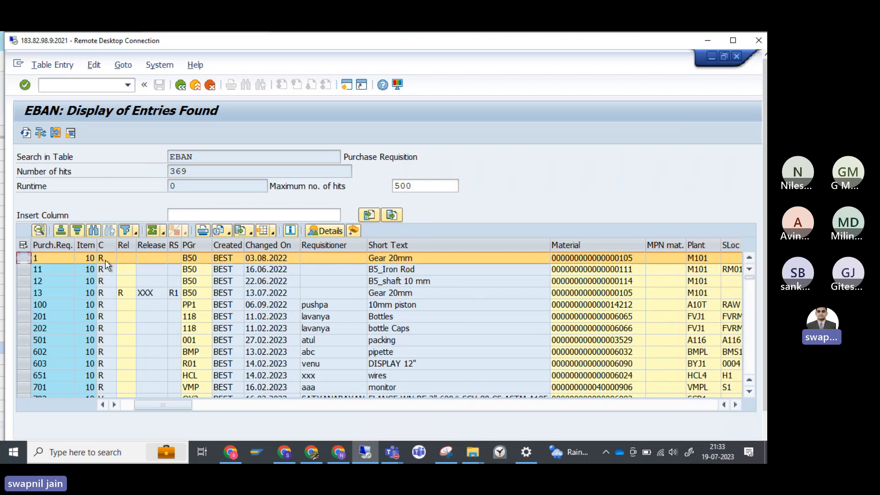
click(324, 231)
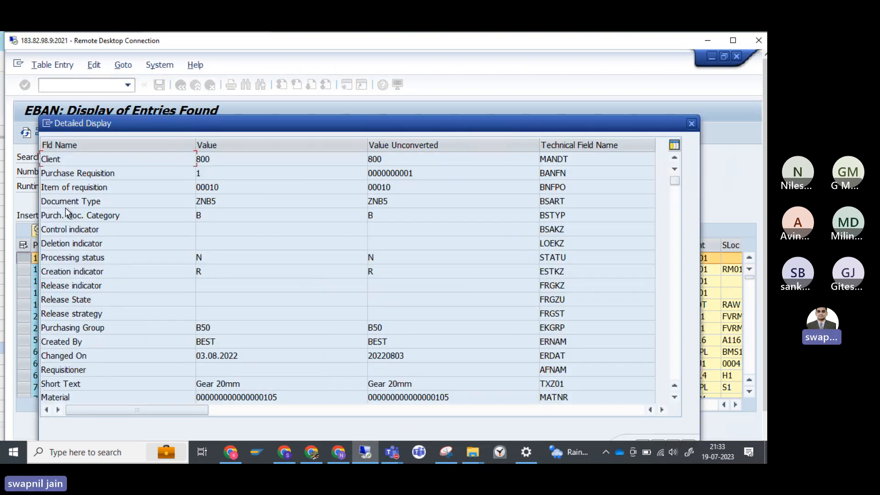
drag(47, 203, 139, 207)
drag(604, 199, 535, 210)
scroll(133, 326, down, 2)
drag(95, 342, 30, 342)
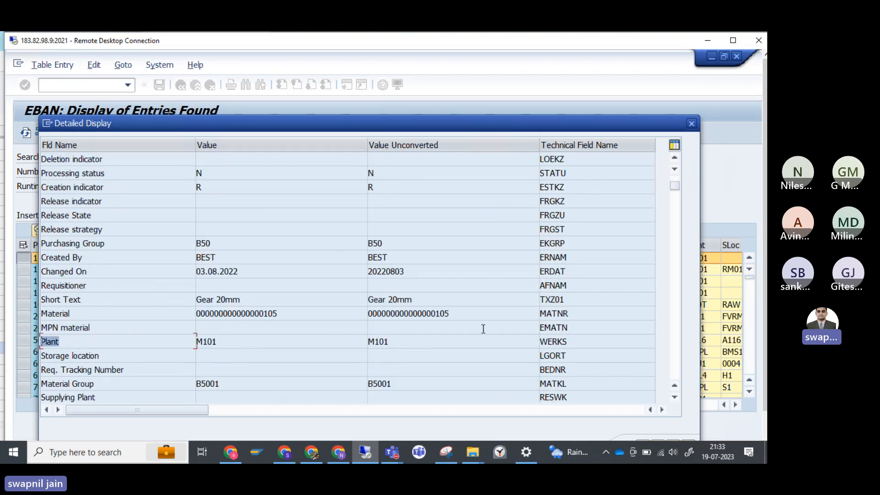
drag(576, 341, 539, 342)
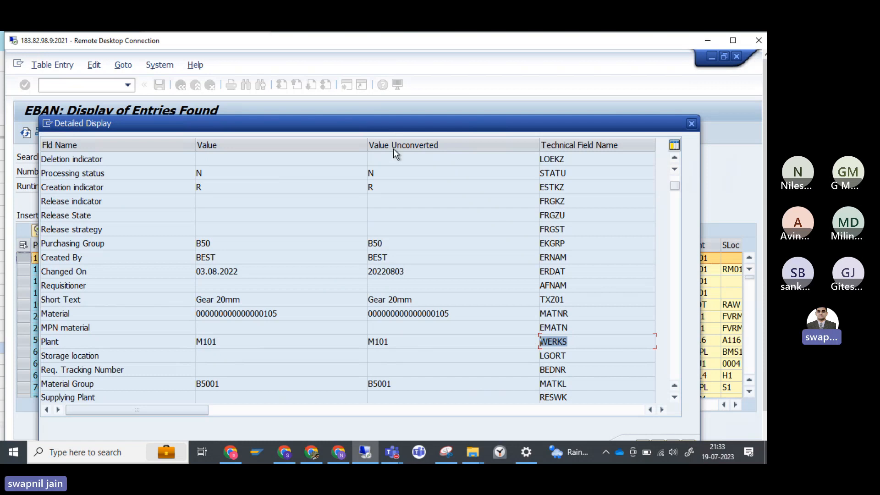
Step: Move the Detailed Display dialog clear of the table name and review the document type and plant fields again
drag(393, 123, 412, 236)
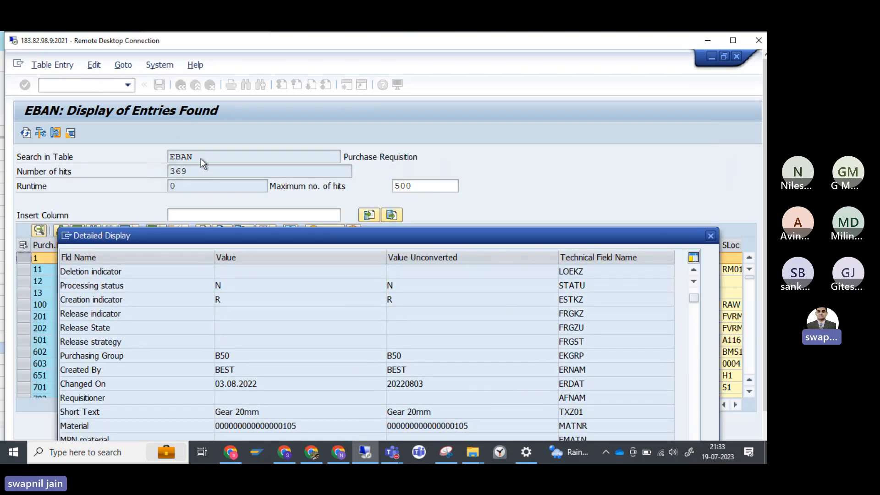
scroll(263, 334, up, 2)
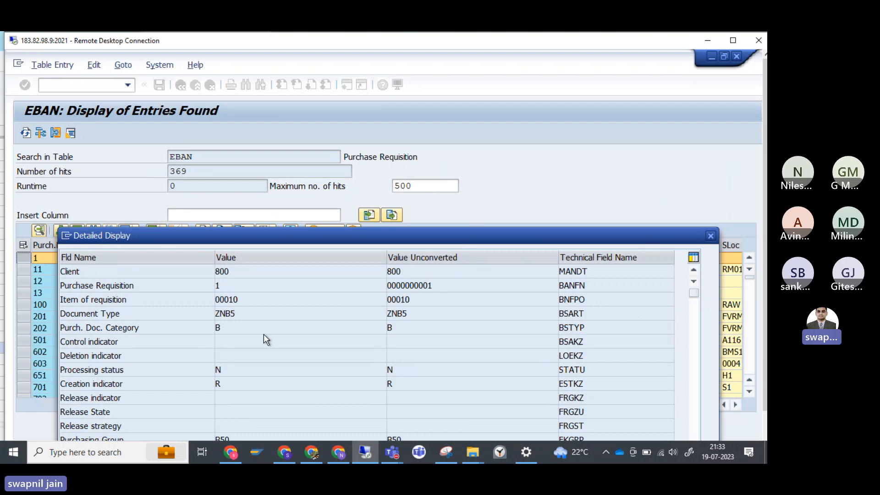
click(133, 317)
scroll(173, 317, down, 1)
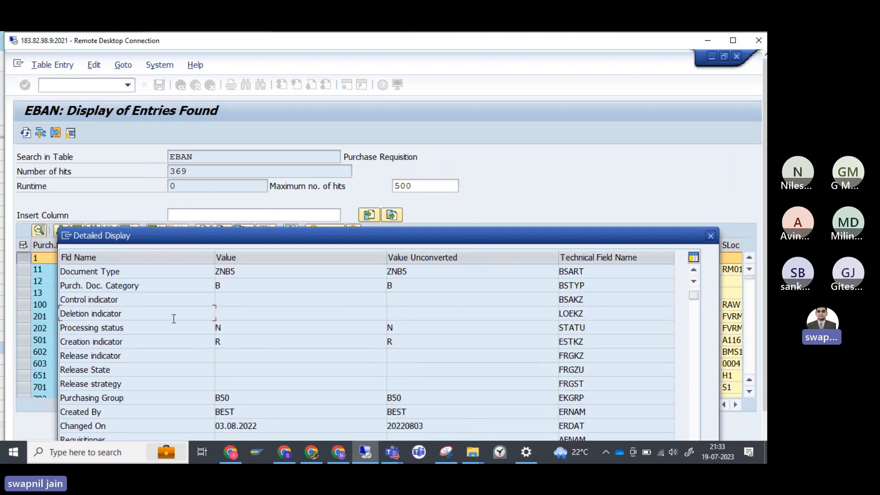
scroll(110, 421, down, 1)
scroll(110, 422, down, 1)
click(104, 412)
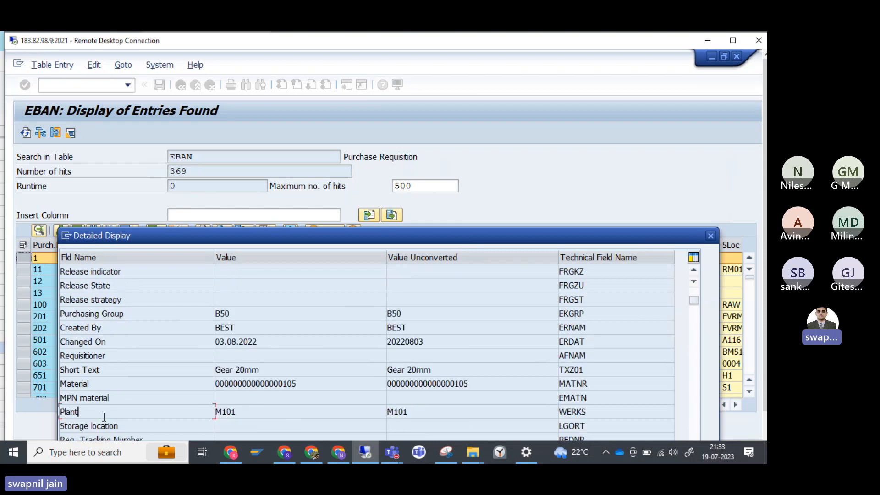
click(614, 411)
scroll(607, 368, up, 3)
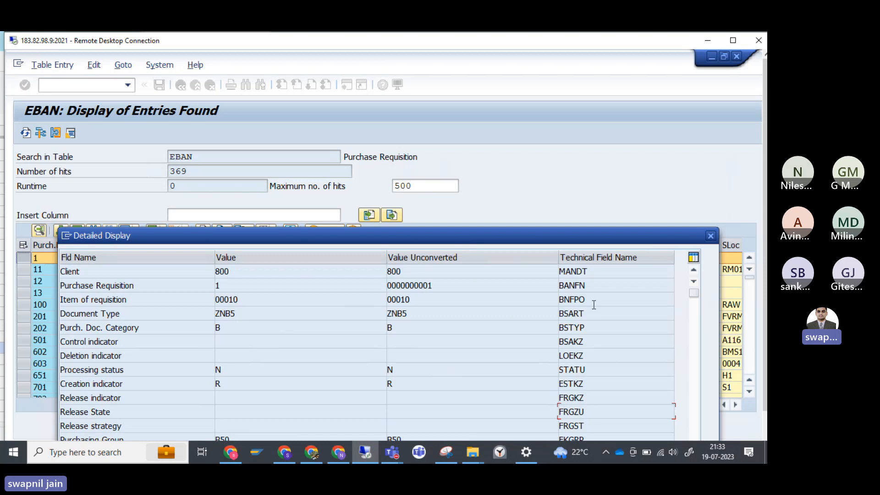
Step: Highlight the technical field name BSART of Document Type and return to the Characteristics session with the remote desktop window maximized
drag(596, 315, 524, 321)
key(alt+Tab)
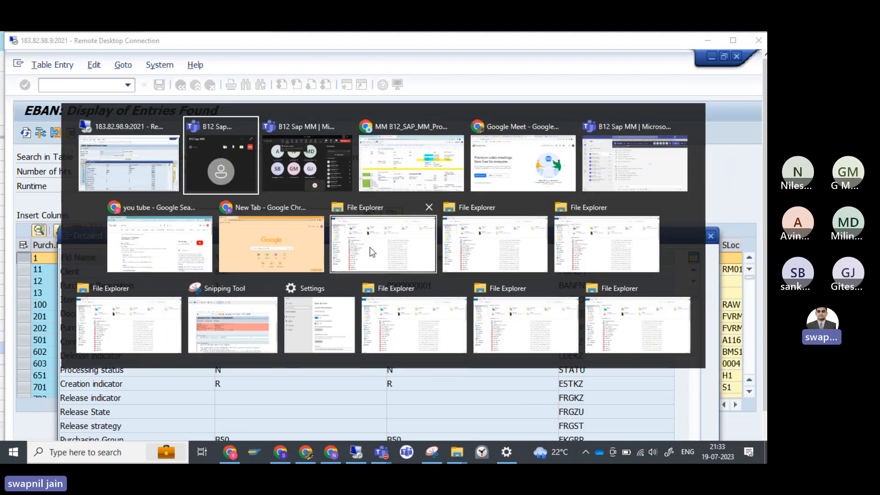
click(136, 166)
click(731, 41)
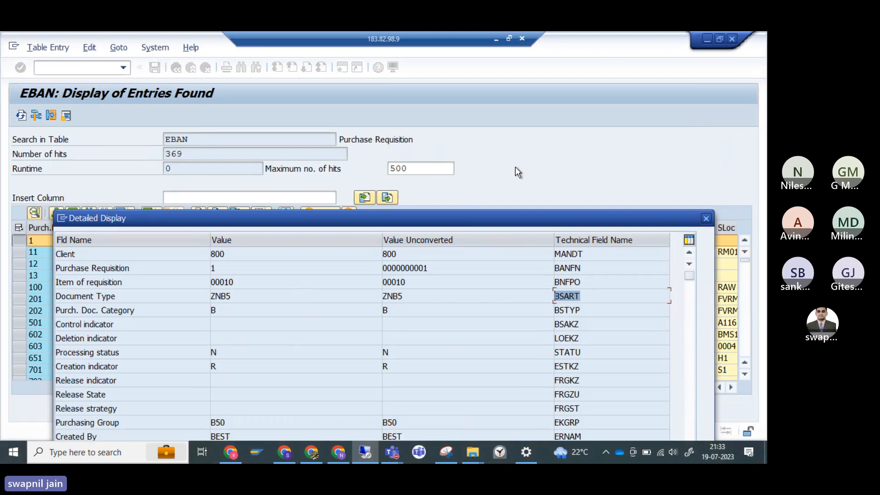
key(alt+Tab)
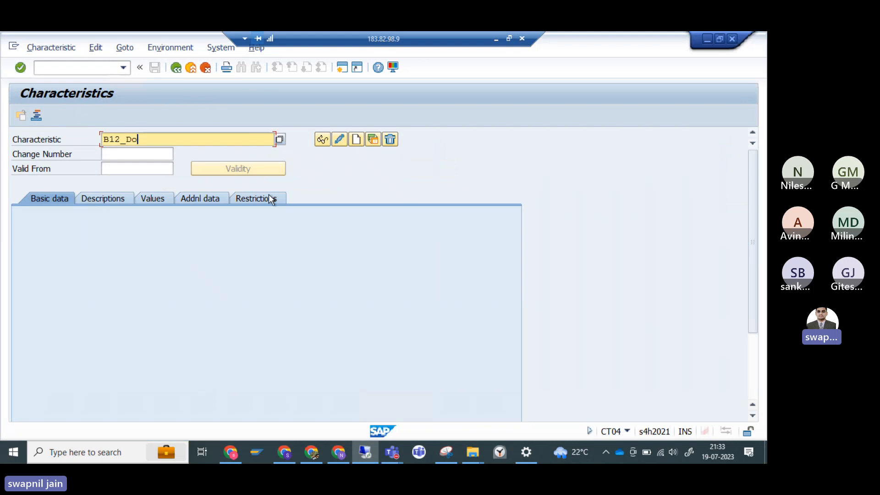
Step: Name the characteristic B12_PRDOCUMENTTYPE and start creating it
key(BackSpace)
key(BackSpace)
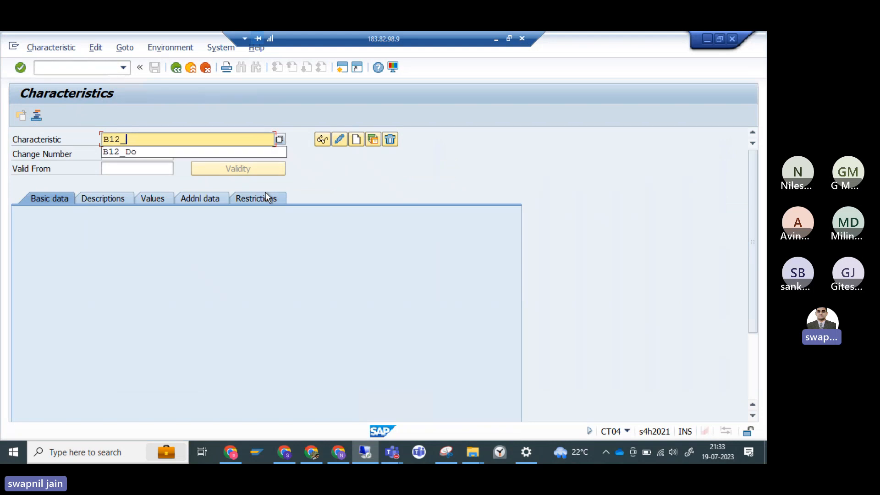
text(PR C)
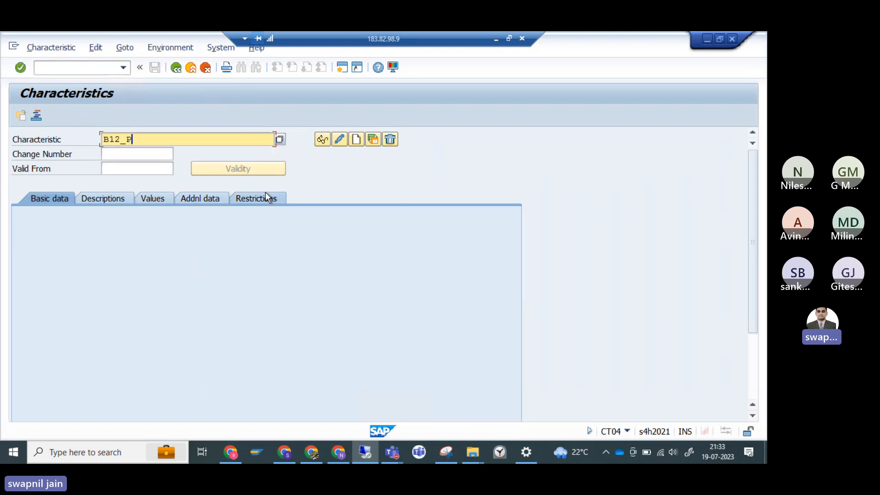
key(BackSpace)
key(BackSpace)
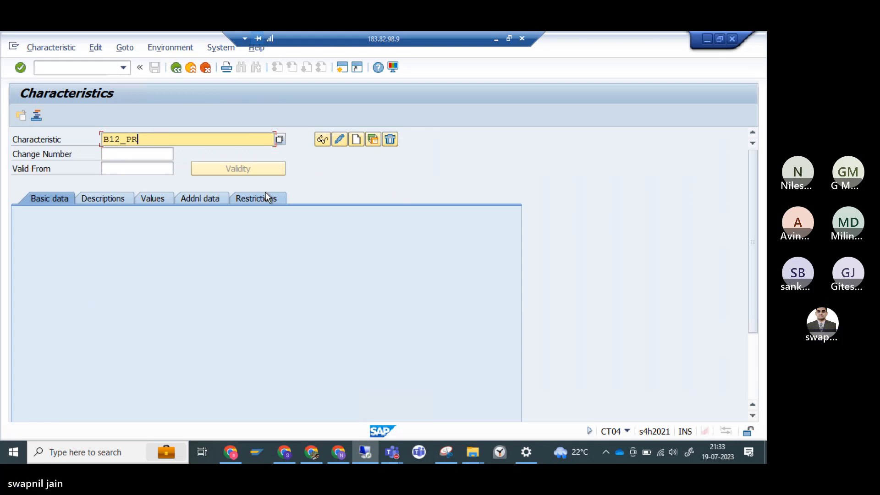
text(DOCUMENT TYP)
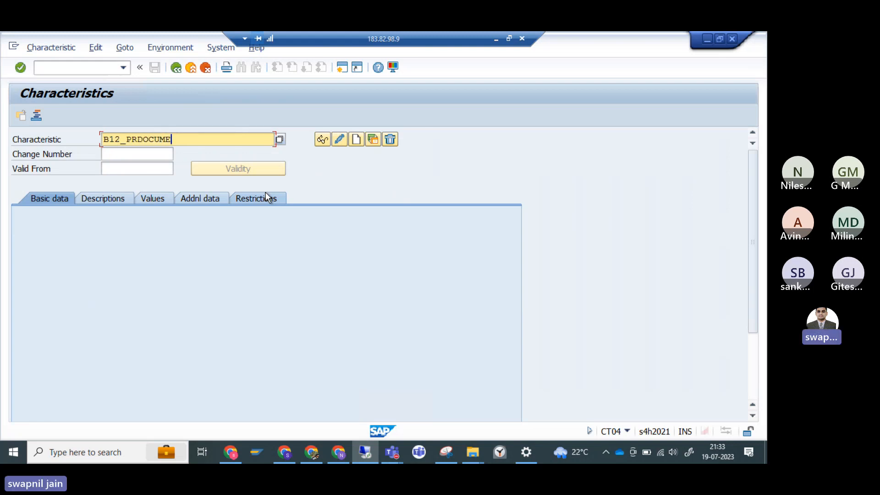
key(BackSpace)
key(BackSpace)
key(BackSpace)
key(BackSpace)
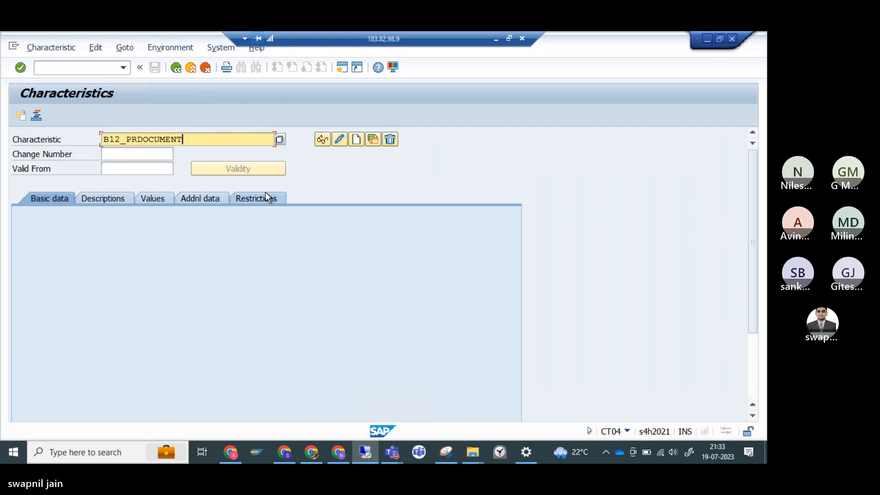
text(TYPE)
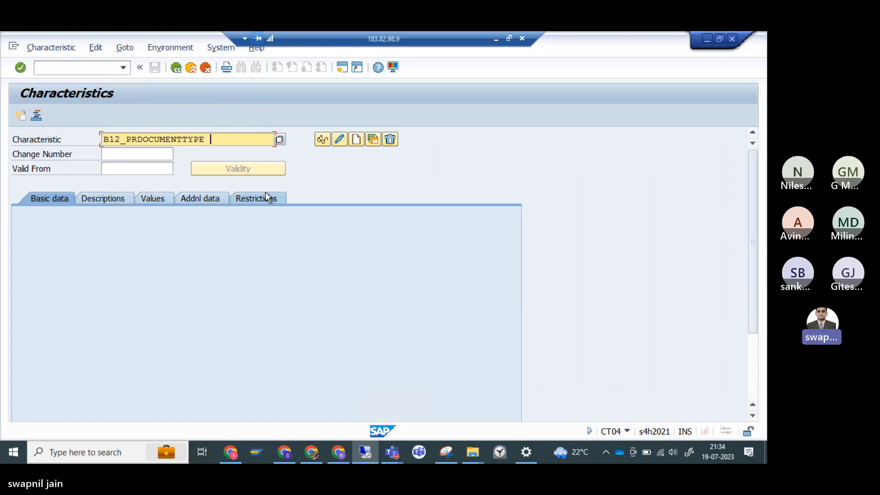
click(357, 140)
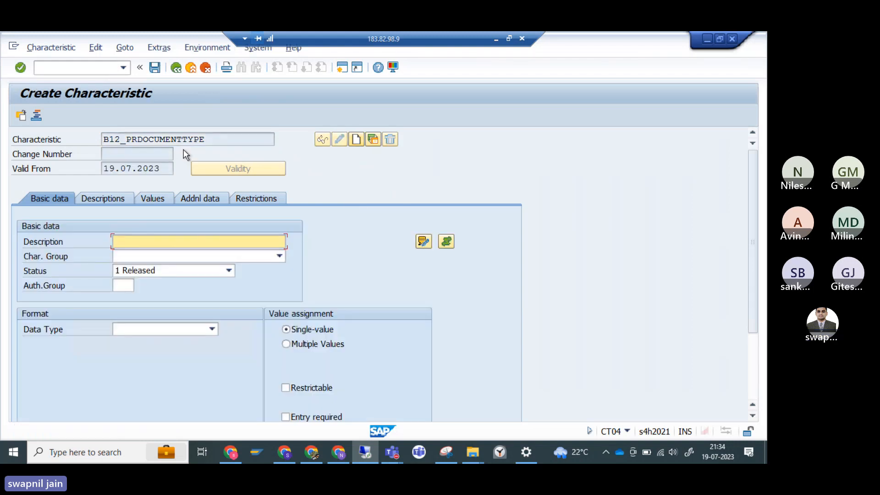
Step: Copy the characteristic name B12_PRDOCUMENTTYPE into its description
drag(205, 140, 60, 146)
key(ctrl+c)
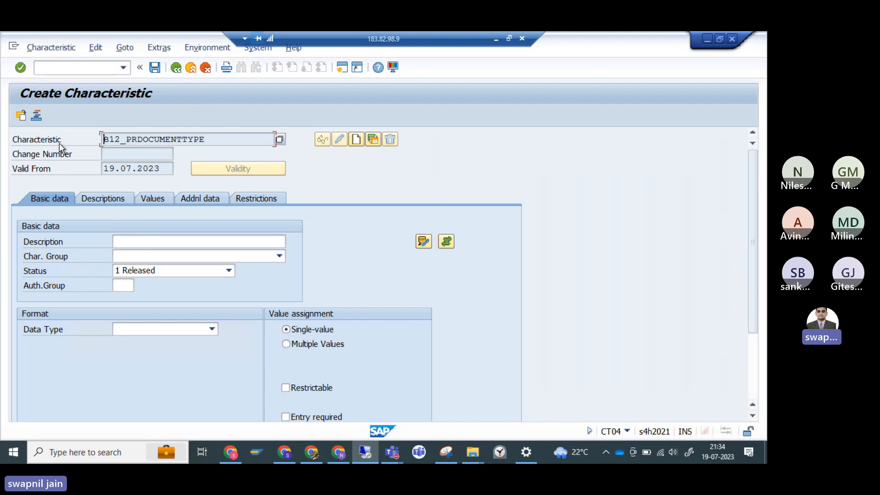
click(138, 243)
key(ctrl+v)
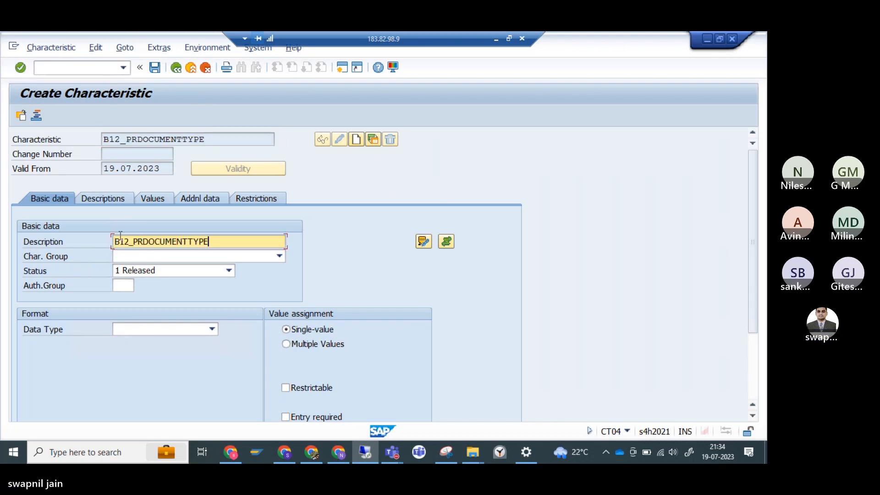
Step: Set the characteristic's data type to CHAR Character Format with 4 characters and allow multiple values
click(155, 329)
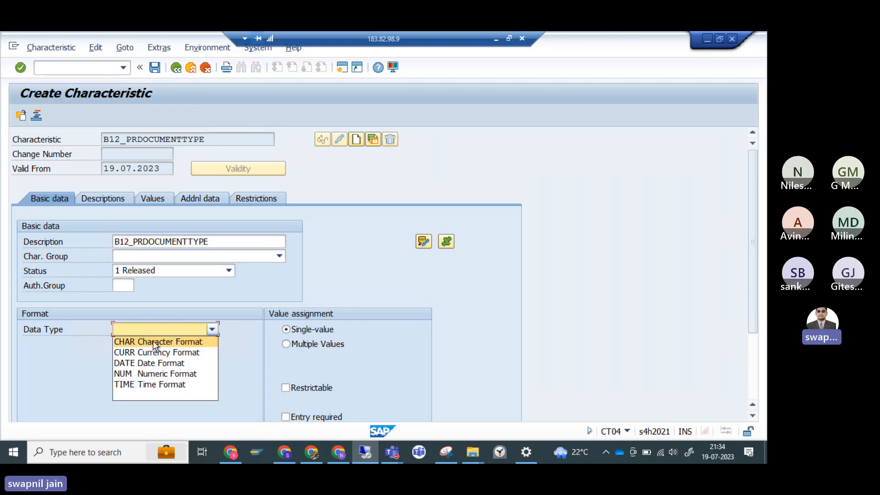
click(157, 343)
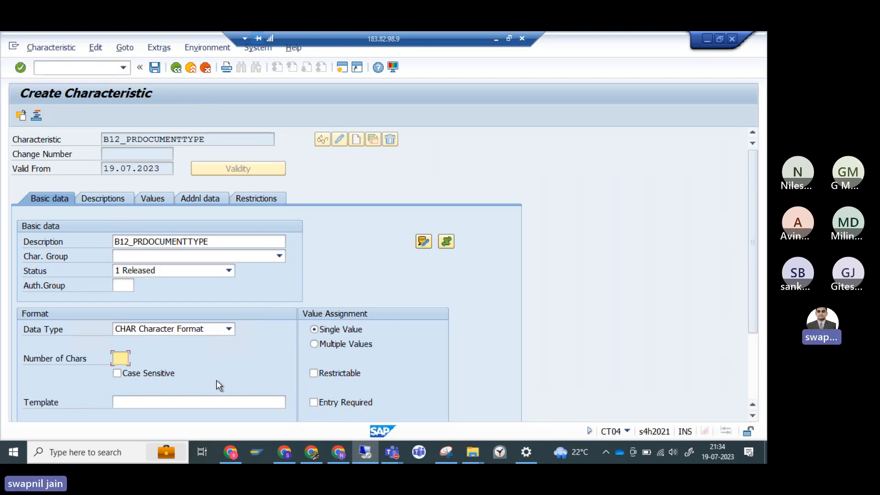
click(122, 360)
text(4)
click(357, 348)
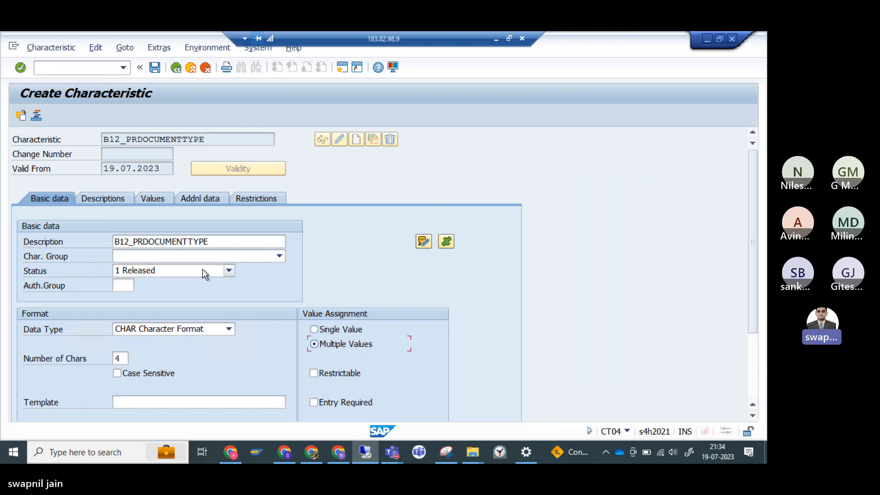
Step: Check the language descriptions and allow additional values for the characteristic
click(116, 201)
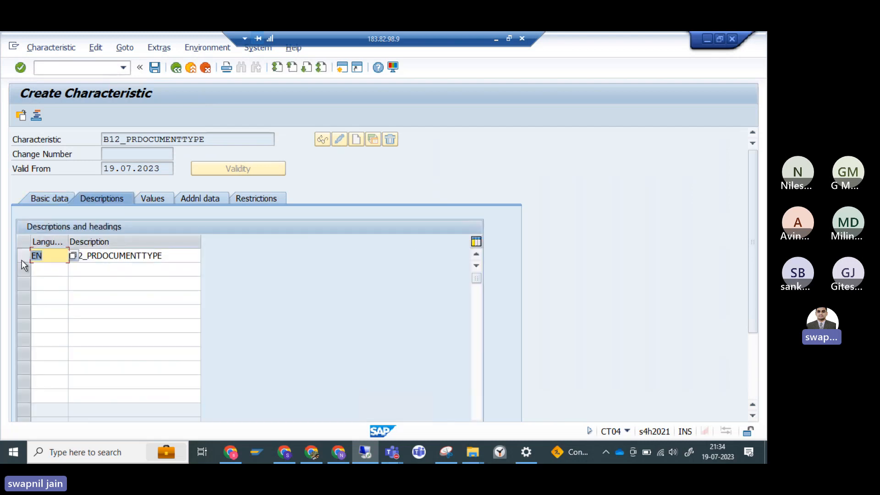
click(159, 200)
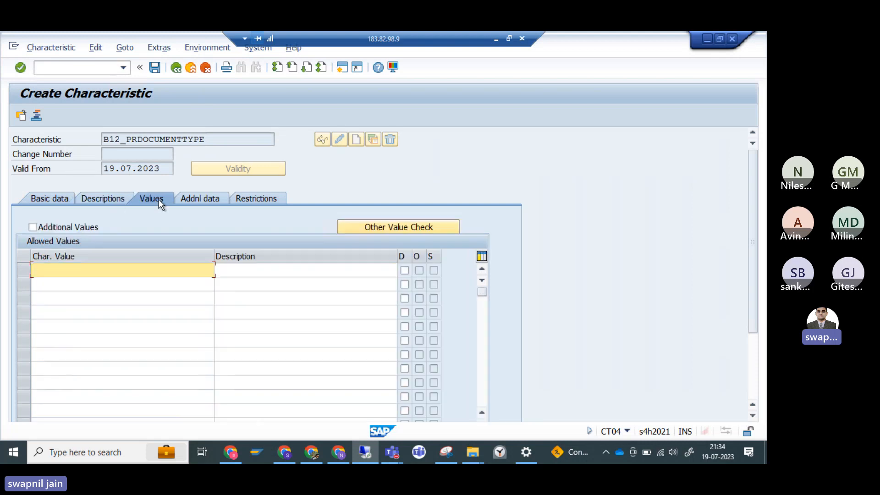
click(32, 228)
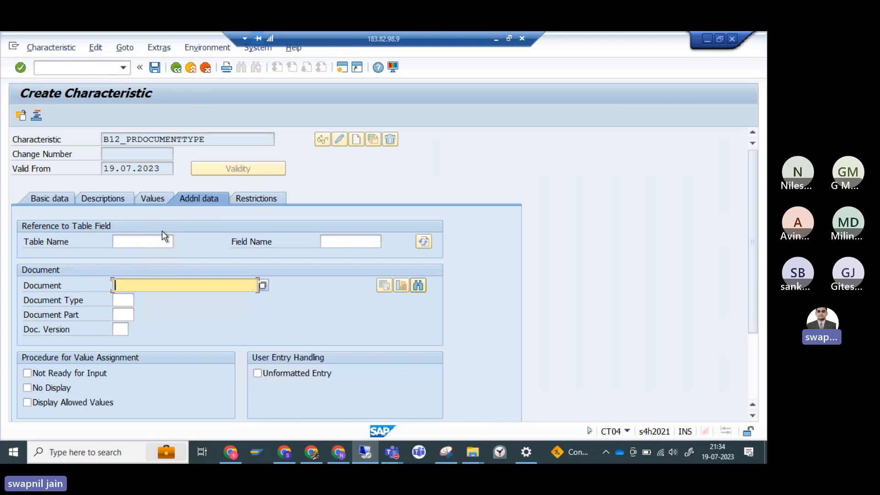
Step: Reference the characteristic to table EBAN and field BSART, checking the field name in the EBAN entry details, and accept the reference
click(132, 241)
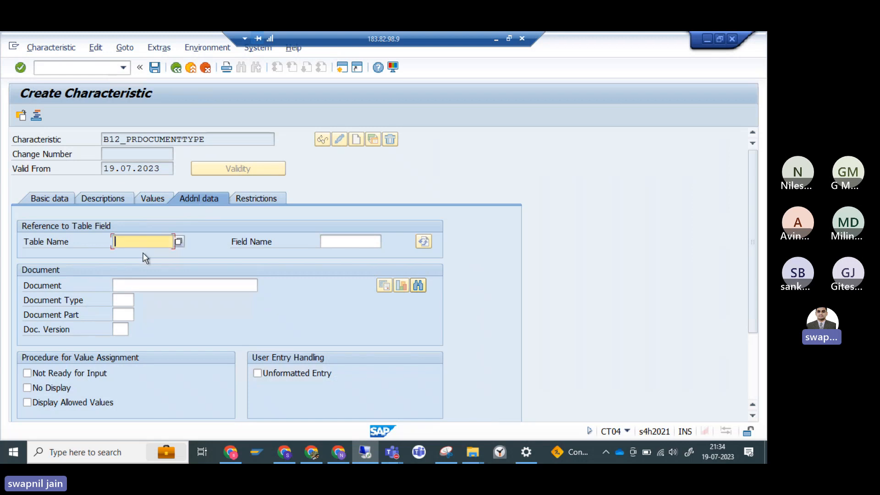
key(alt+Tab)
key(alt+Tab)
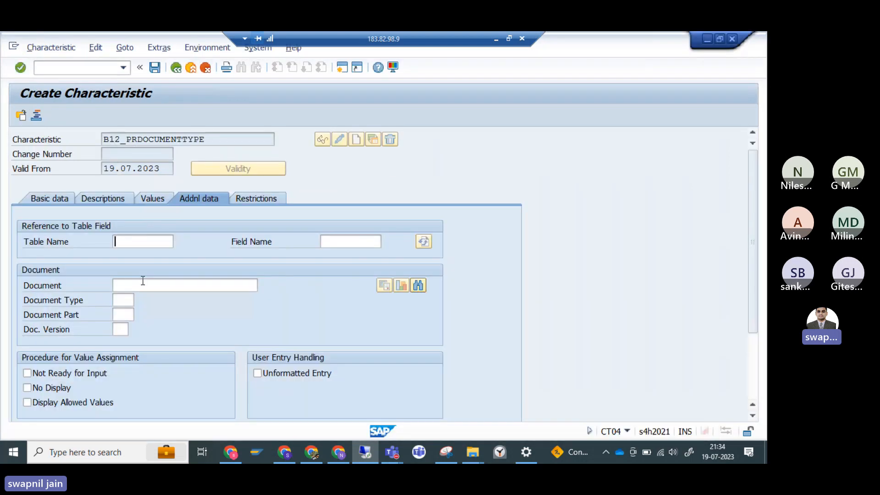
click(129, 247)
text(EBAN)
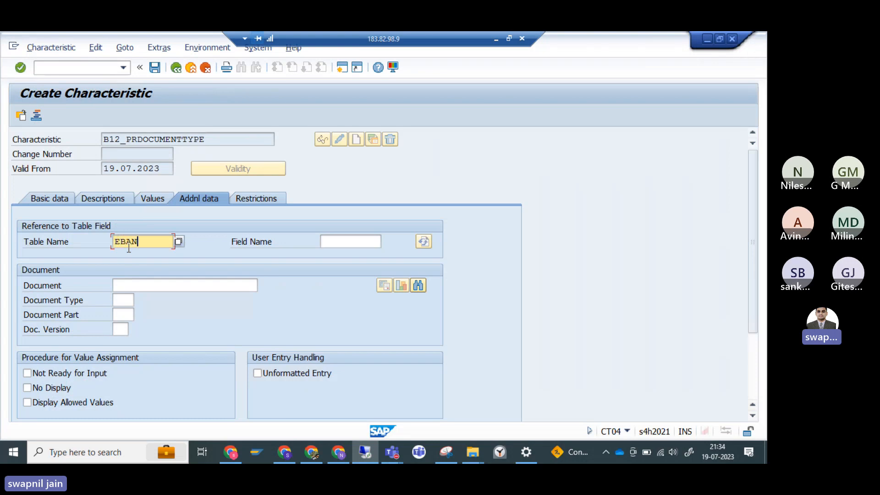
key(alt+Tab)
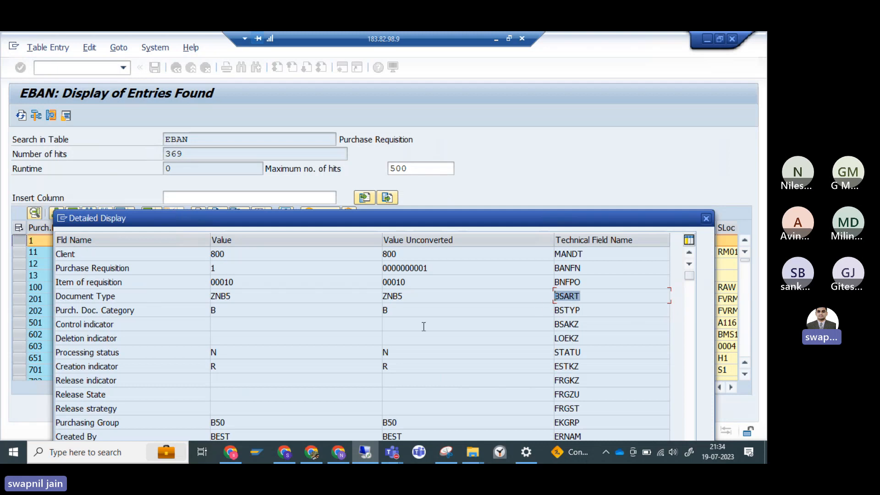
key(alt+Tab)
click(327, 243)
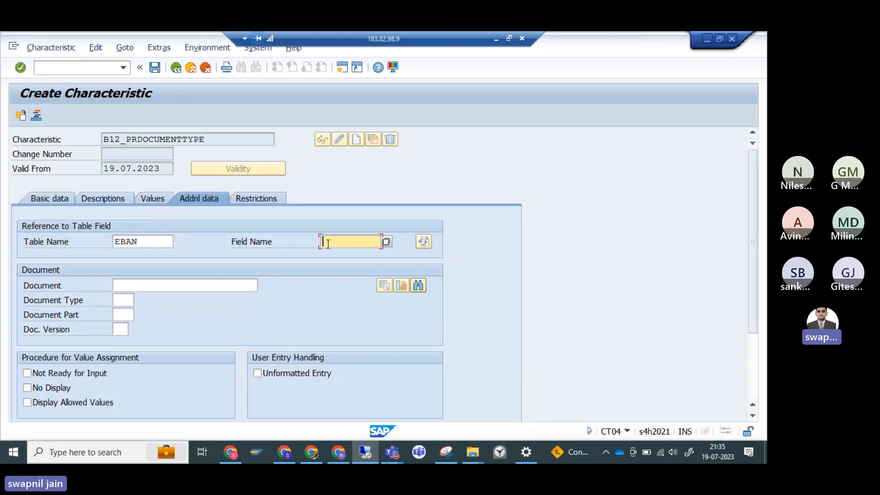
text(BA)
key(BackSpace)
text(SART)
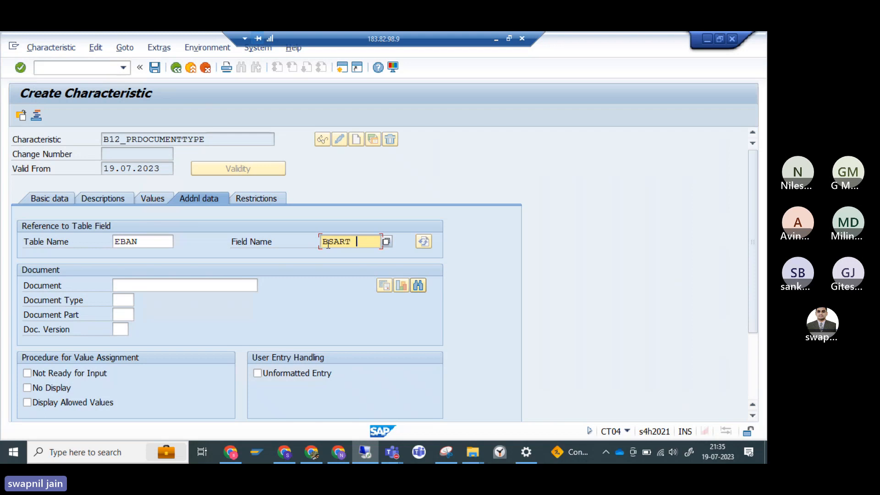
key(Return)
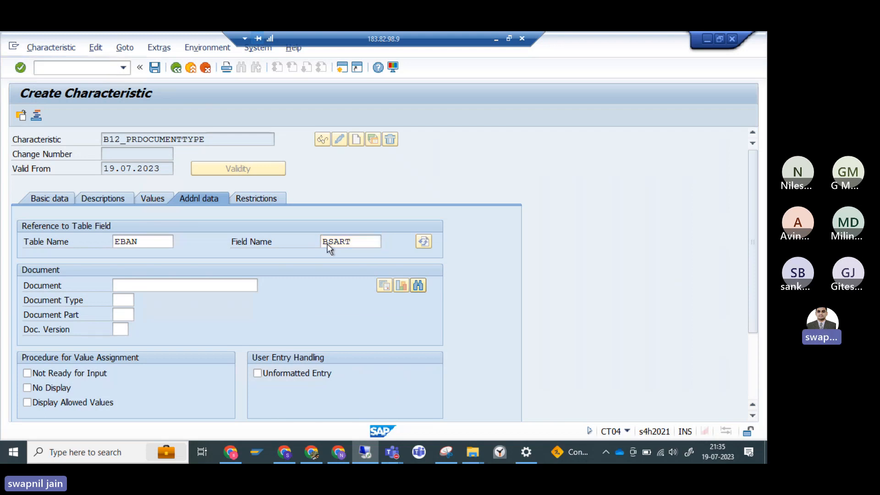
click(391, 409)
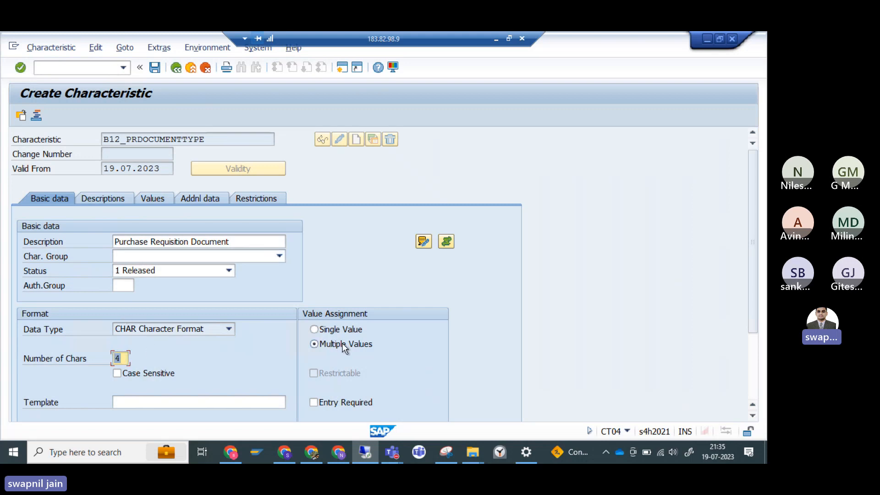
Step: Review the characteristic's descriptions, allowed values and additional data
click(104, 201)
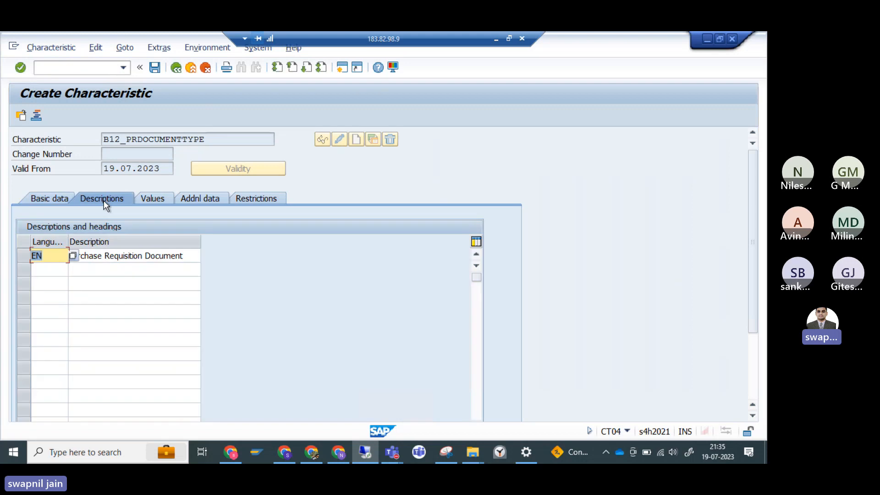
click(155, 198)
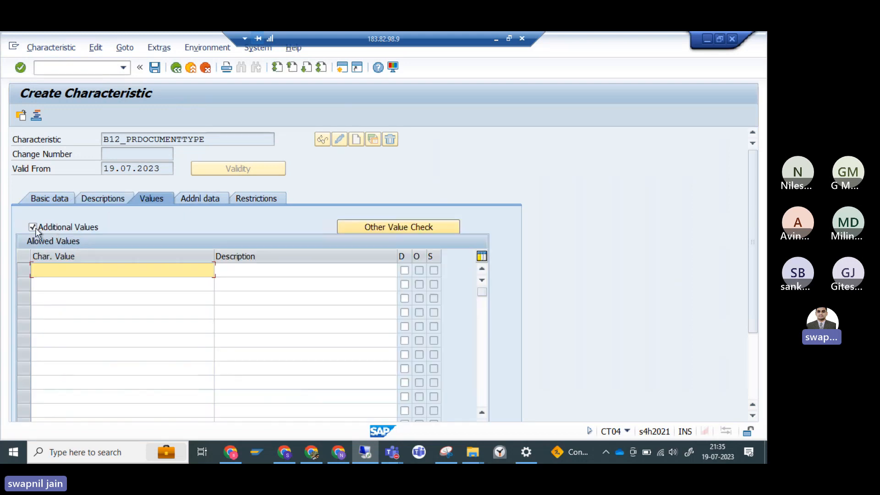
click(202, 200)
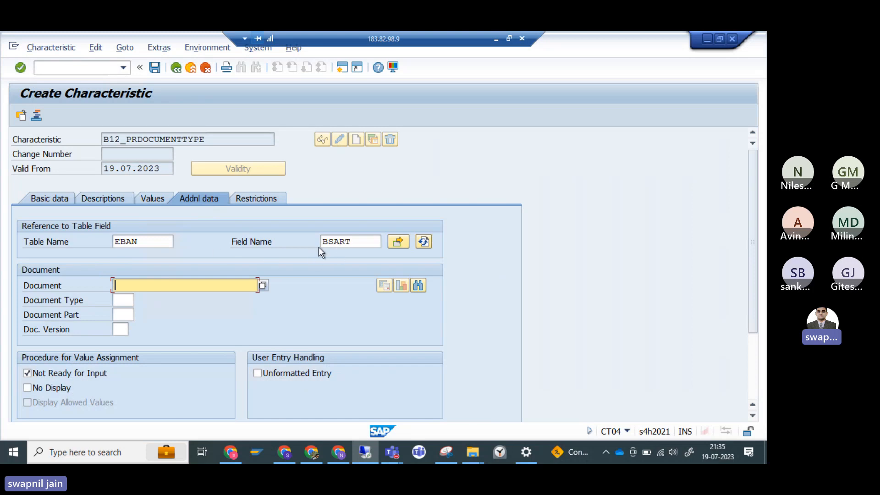
Step: Change the reference table name to CEBAN for field BSART, accept the reference, and save the characteristic
click(137, 242)
click(353, 243)
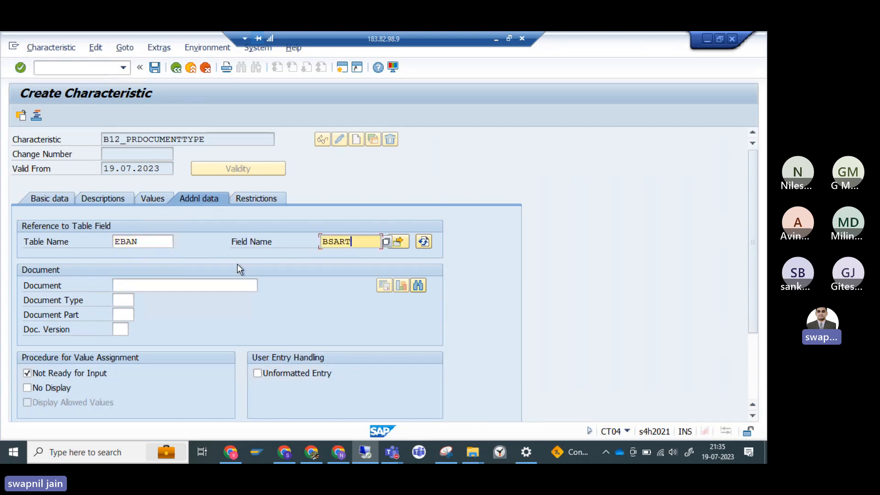
key(shift+Tab)
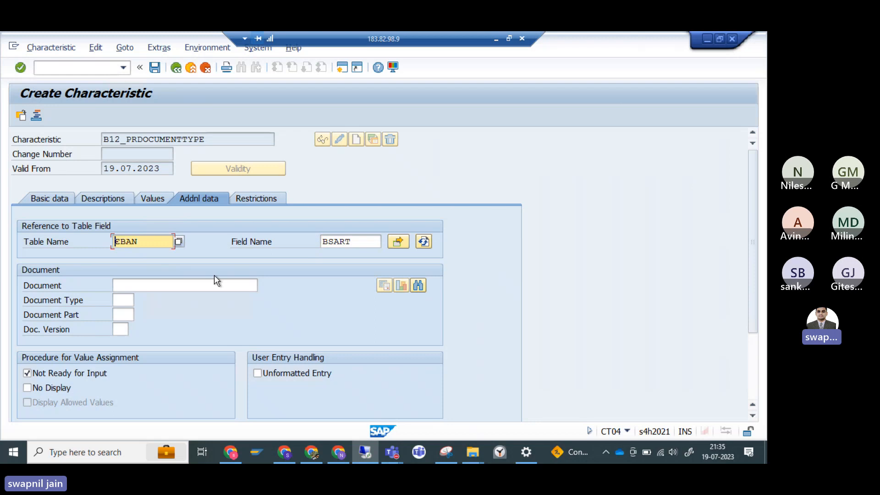
text(C)
key(Return)
click(388, 404)
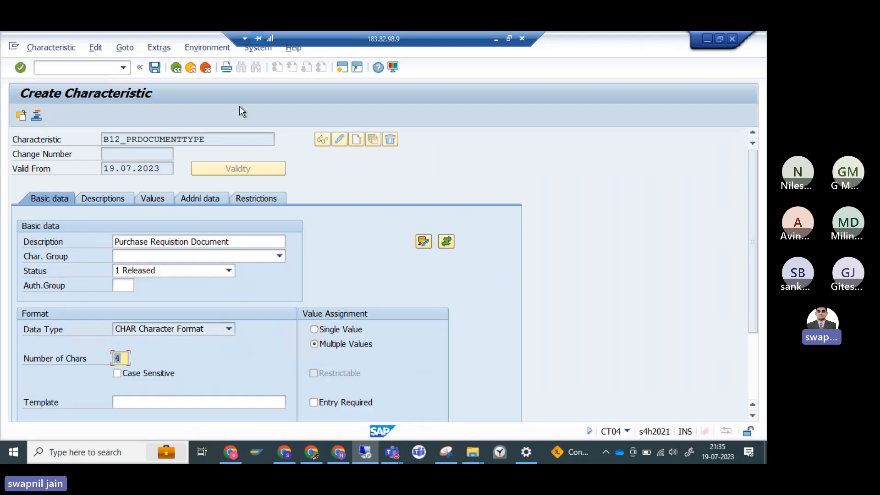
click(159, 72)
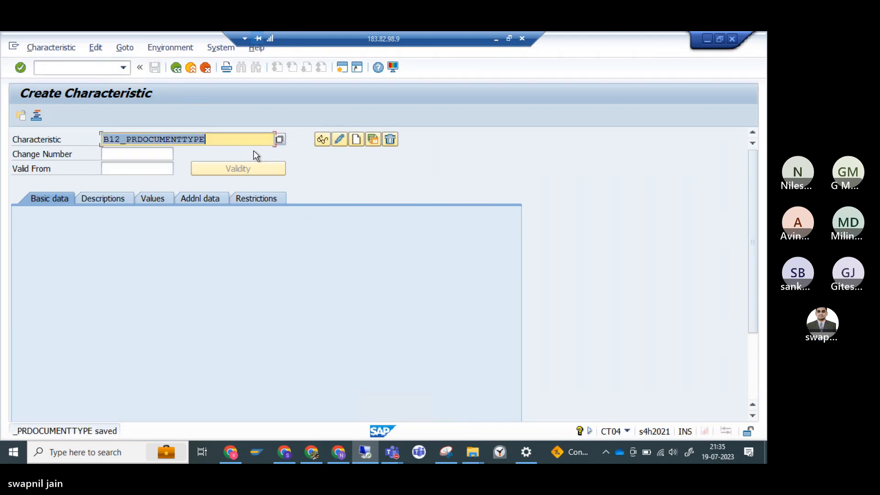
Step: Start creating a new characteristic named B12_PLANT
click(219, 143)
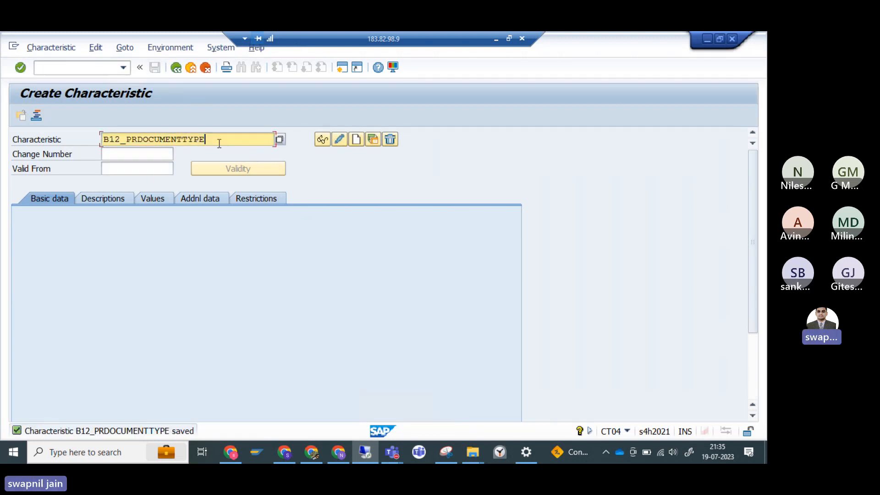
key(BackSpace)
key(BackSpace)
key(BackSpace)
key(BackSpace)
key(BackSpace)
key(BackSpace)
key(BackSpace)
key(BackSpace)
key(BackSpace)
key(BackSpace)
key(BackSpace)
key(BackSpace)
key(BackSpace)
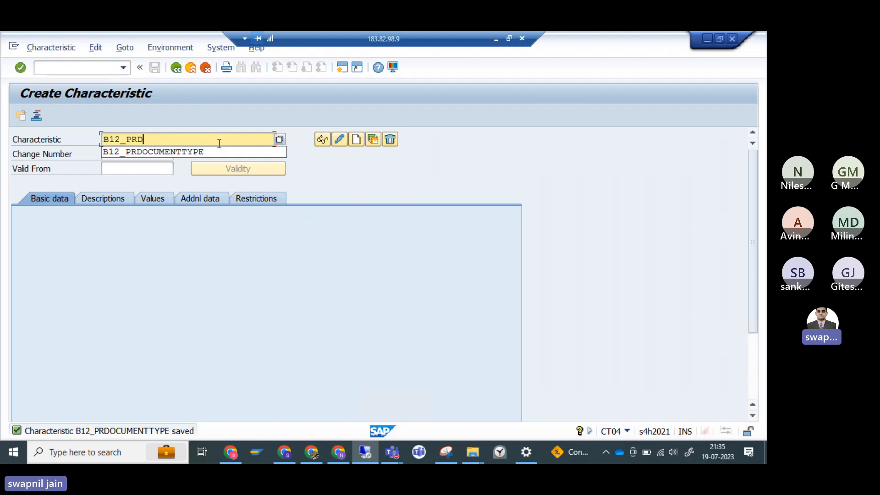
text(LANT)
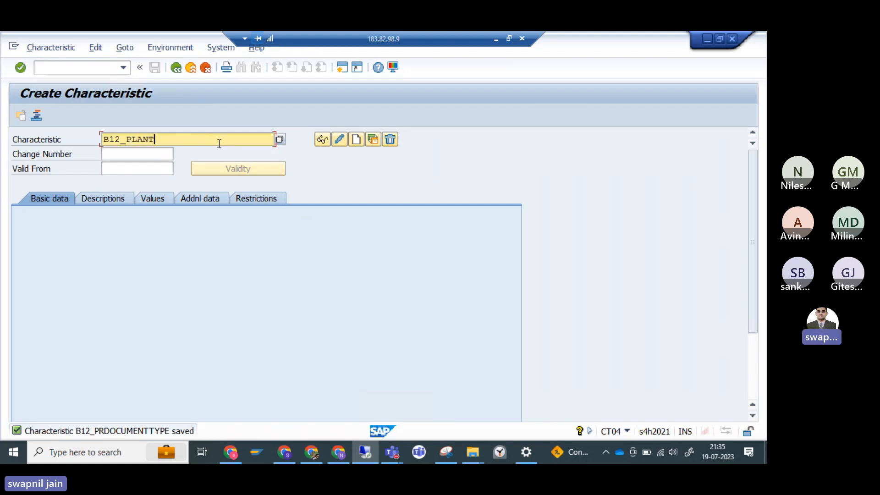
click(355, 141)
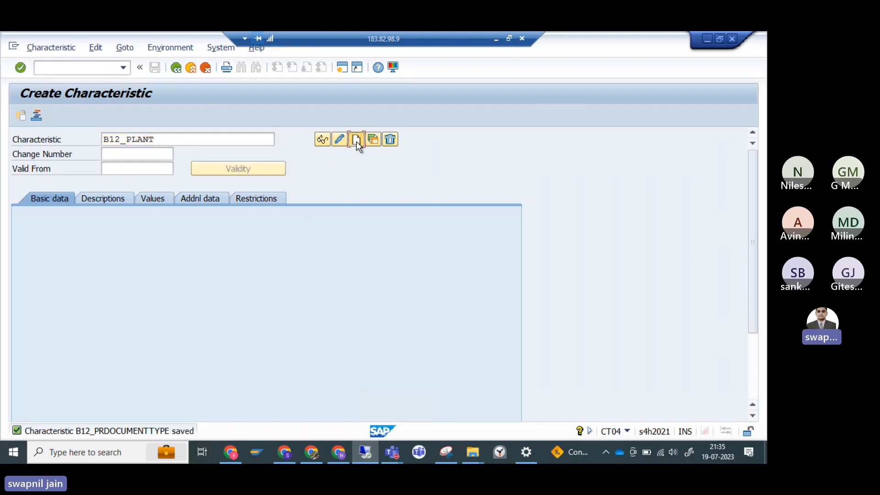
Step: Describe the characteristic as B12_PLANT and set its format to CHAR with 4 characters and multiple values allowed
drag(171, 139, 101, 142)
key(ctrl+c)
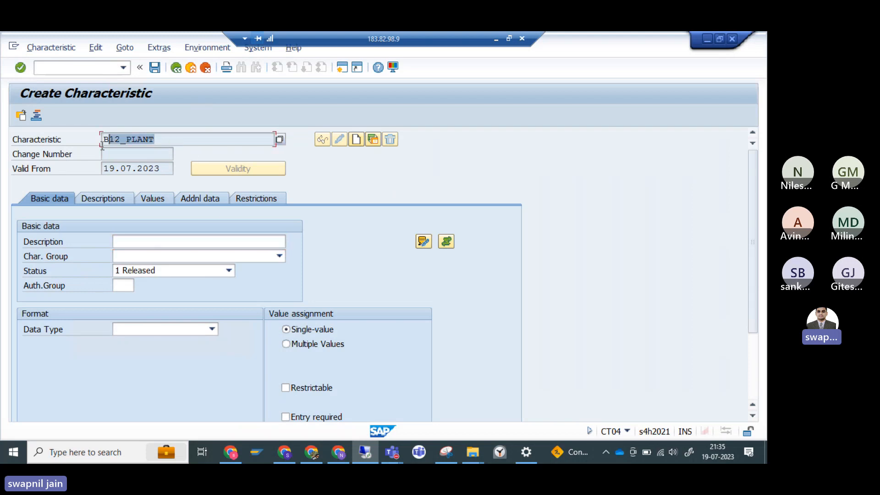
click(132, 241)
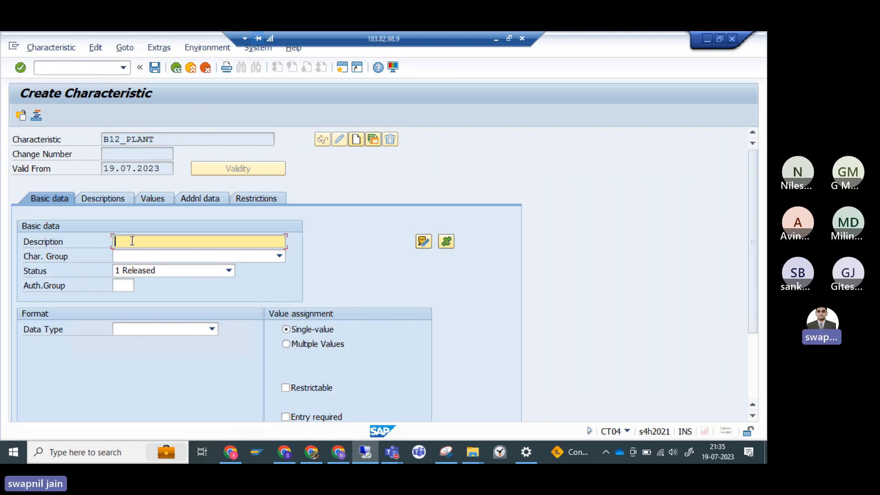
key(ctrl+v)
click(136, 328)
click(130, 343)
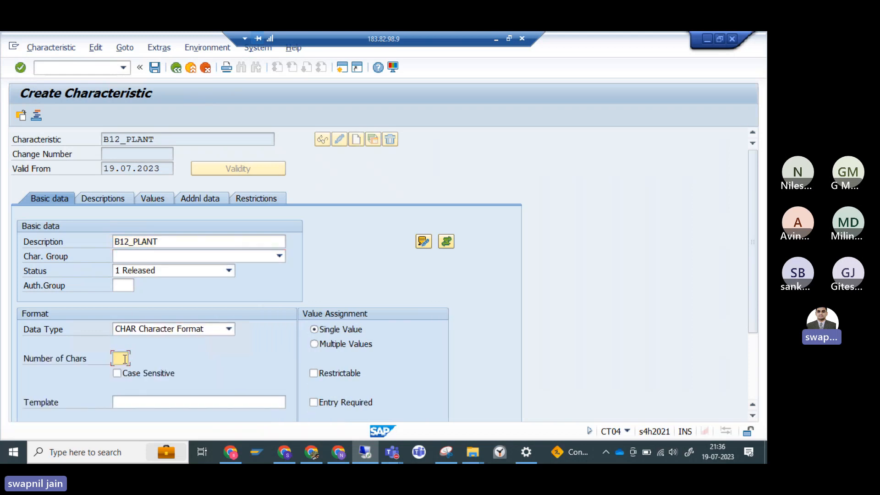
text(4)
click(314, 344)
scroll(454, 367, down, 1)
scroll(452, 368, up, 1)
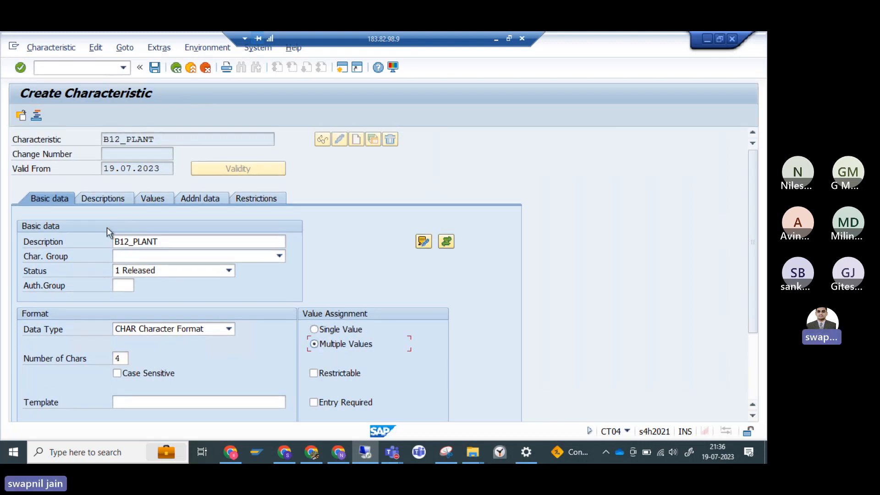
Step: Check the plant characteristic's language descriptions and allow additional values
click(104, 197)
click(155, 202)
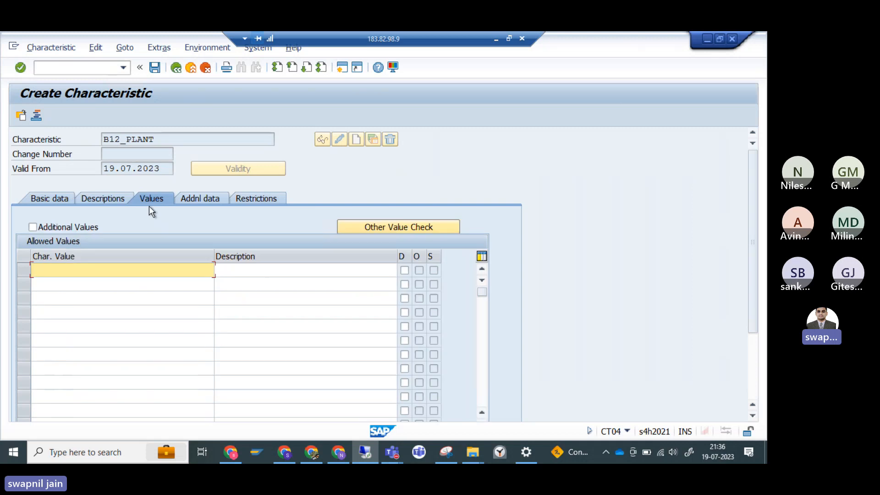
click(51, 229)
Step: Enter CEBAN as the reference table name in the plant characteristic's additional data
click(188, 200)
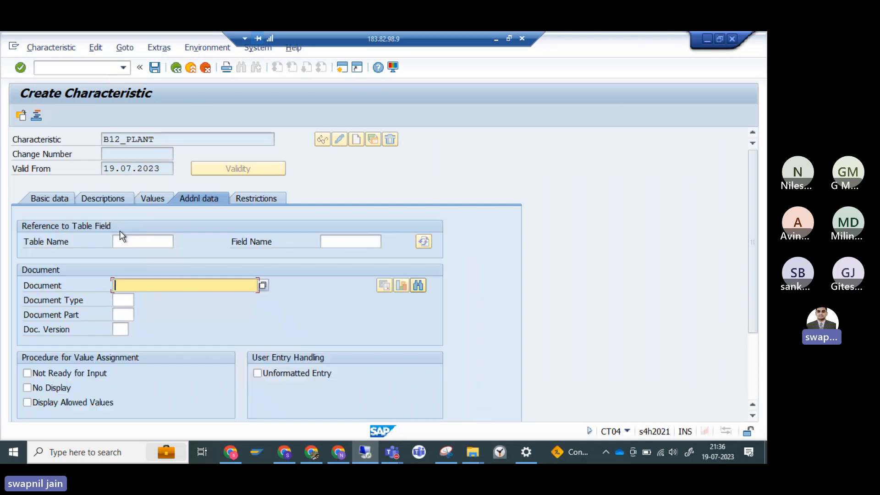
click(123, 243)
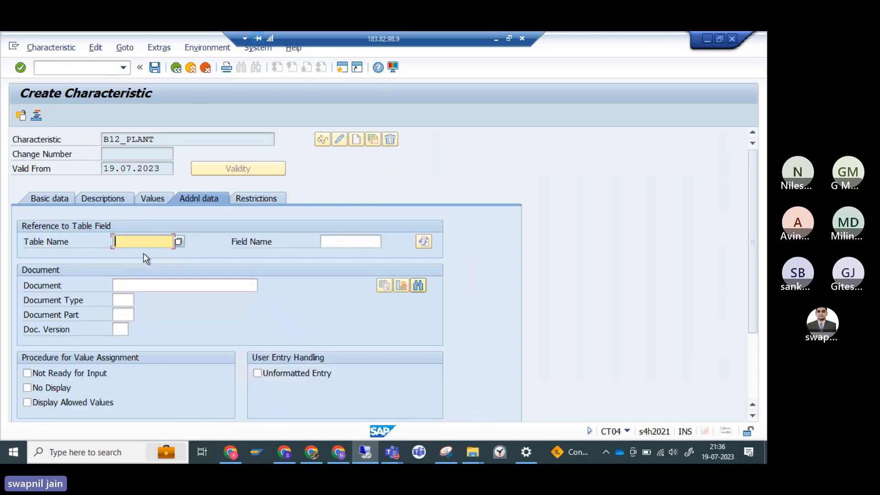
text(EBAN)
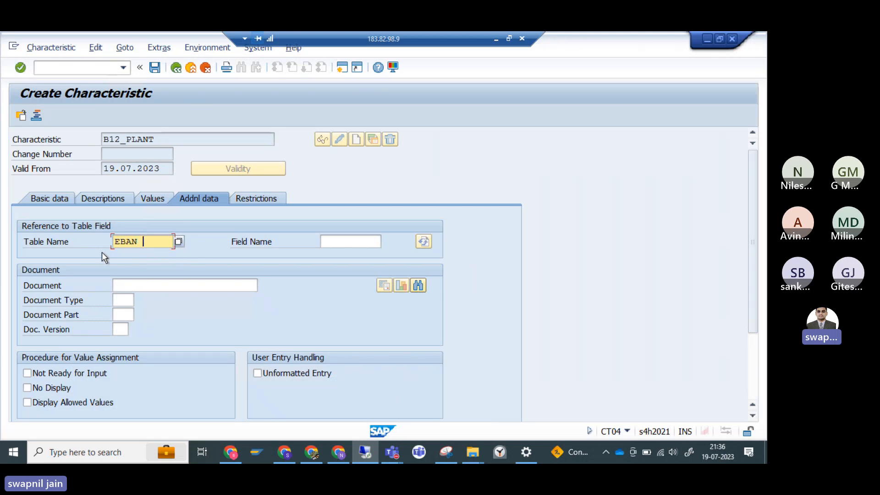
key(Home)
text(C)
click(326, 242)
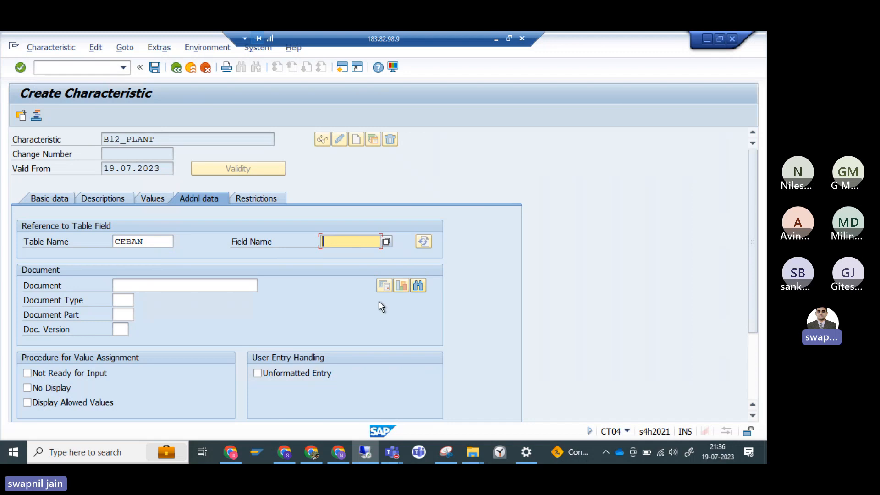
Step: Copy the plant's technical field name WERKS from the EBAN entry details into the reference field name, accept it, and save the characteristic
key(alt+Tab)
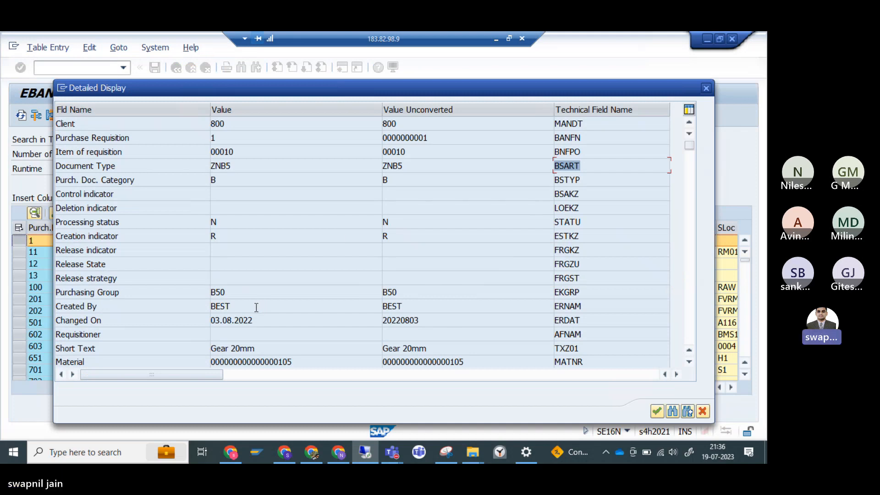
scroll(231, 293, down, 1)
scroll(231, 294, down, 1)
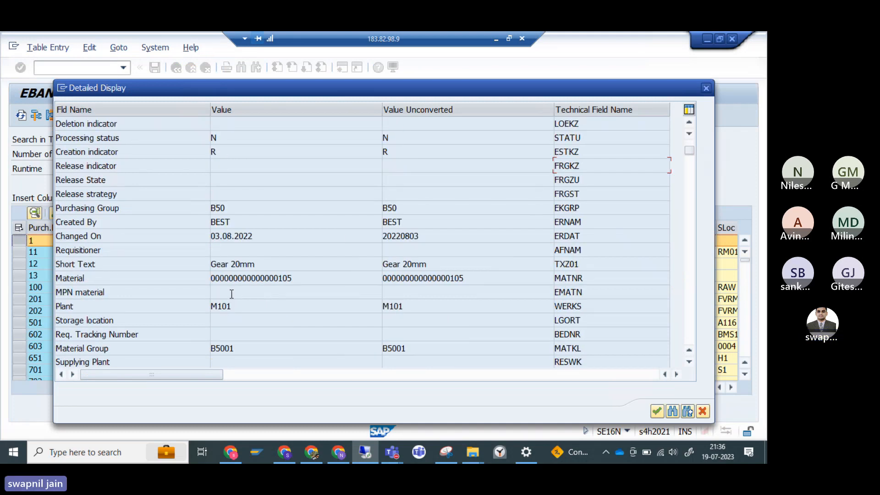
double_click(608, 308)
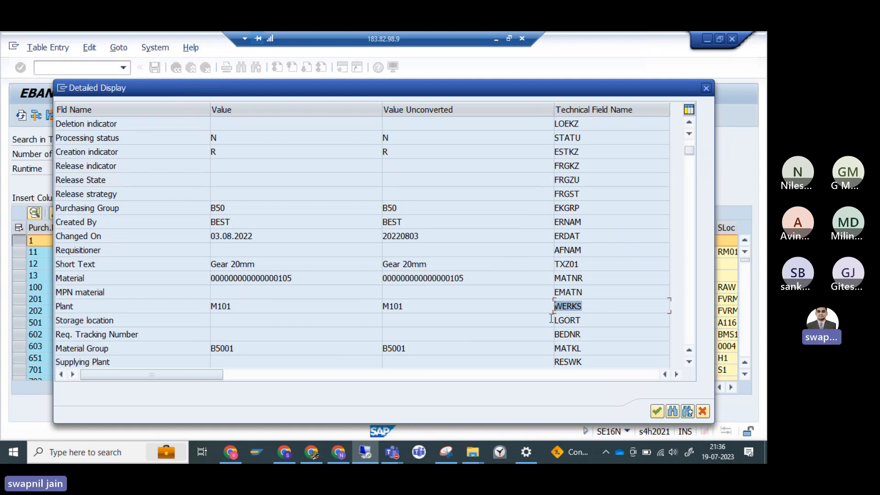
key(ctrl+c)
key(alt+Tab)
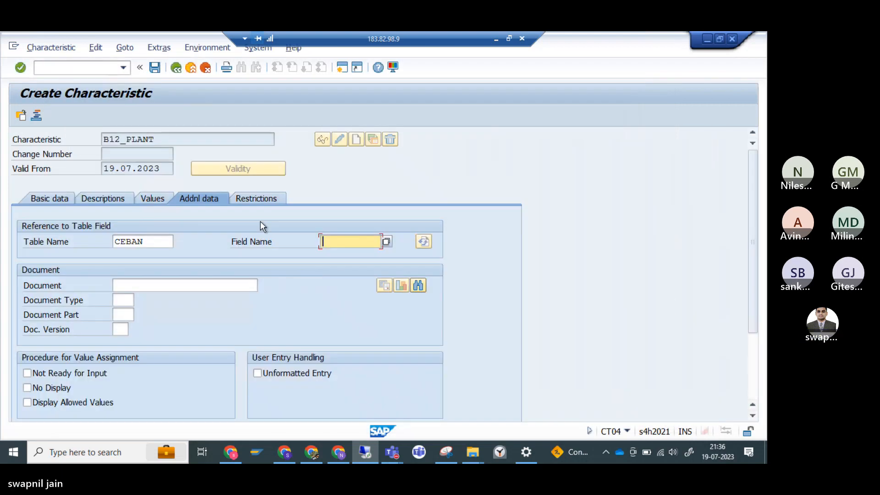
key(ctrl+v)
key(Return)
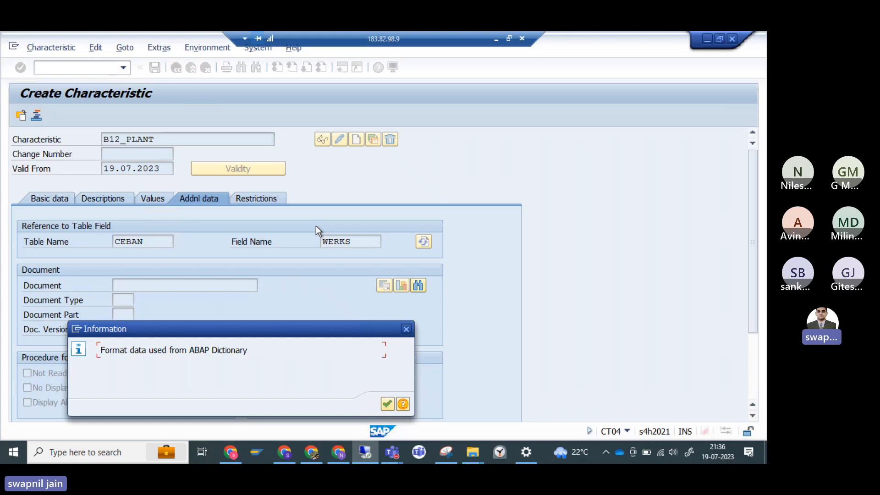
click(387, 403)
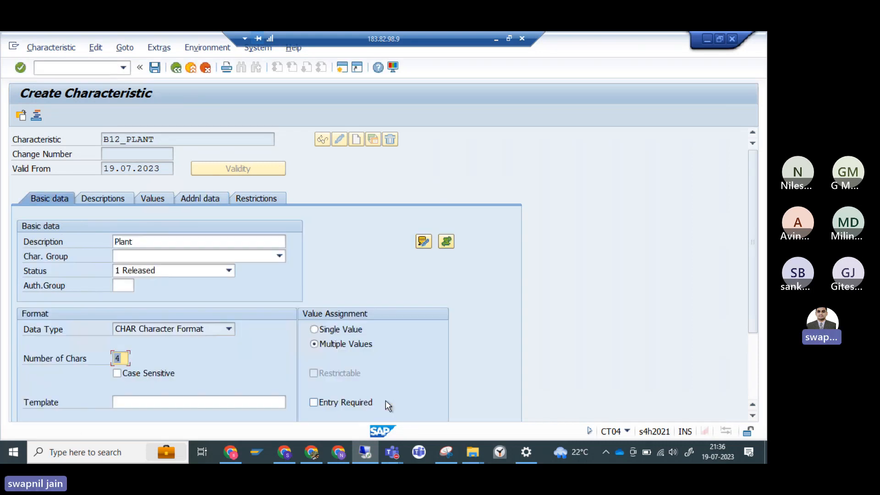
click(155, 67)
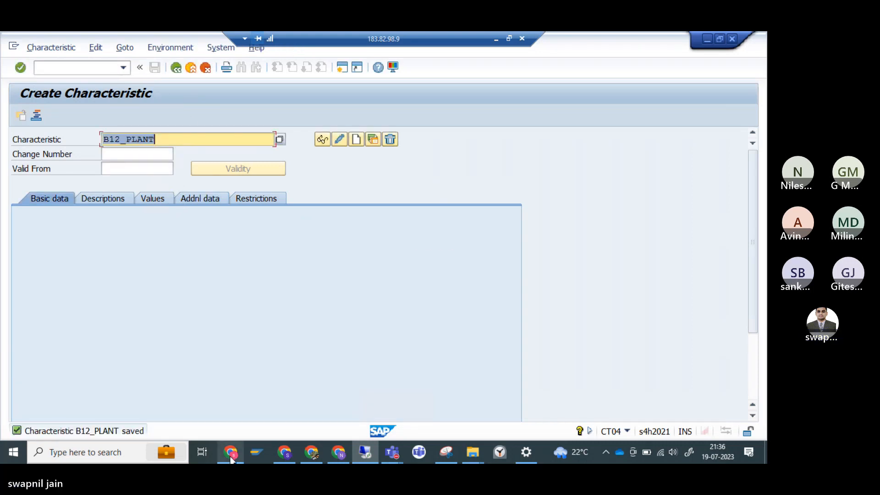
Step: Return to the purchase requisition release procedure in the IMG and open class B12_PRCLASS for changing through Edit Classes
mouse_move(232, 459)
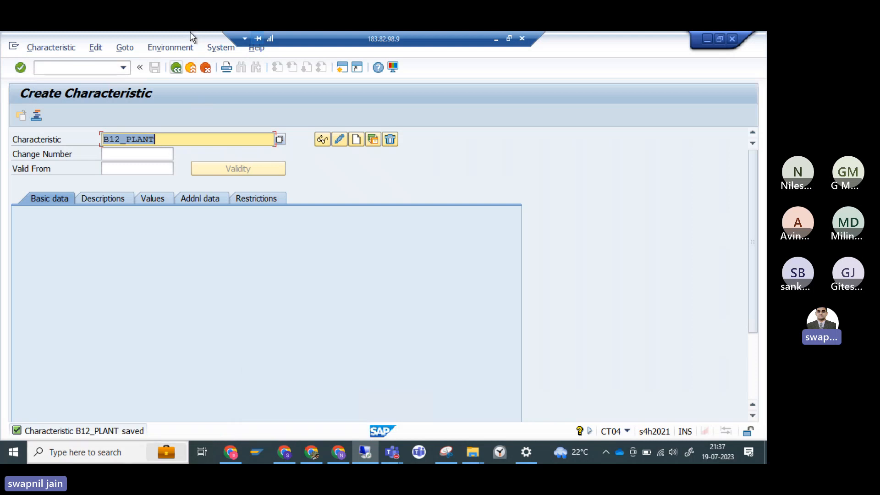
click(176, 68)
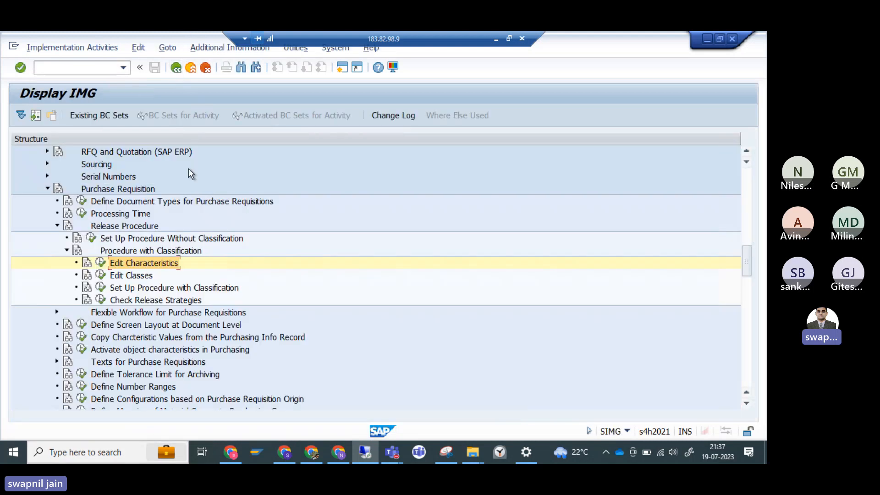
click(103, 276)
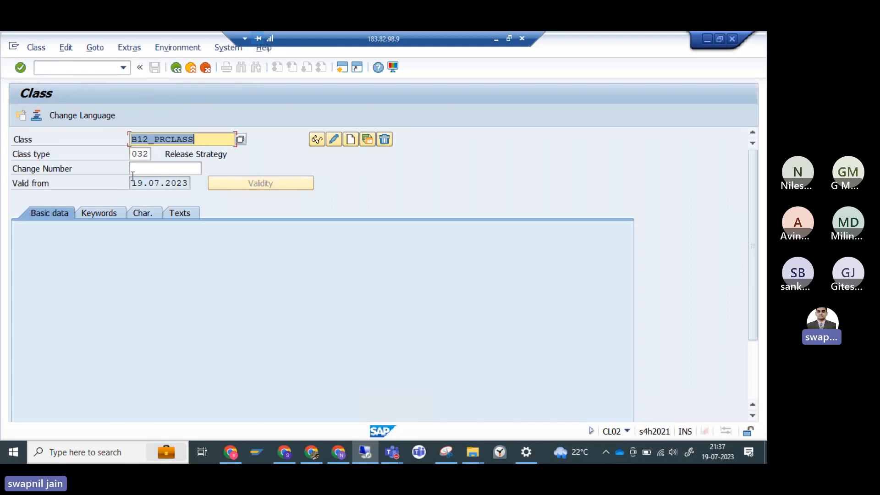
click(338, 141)
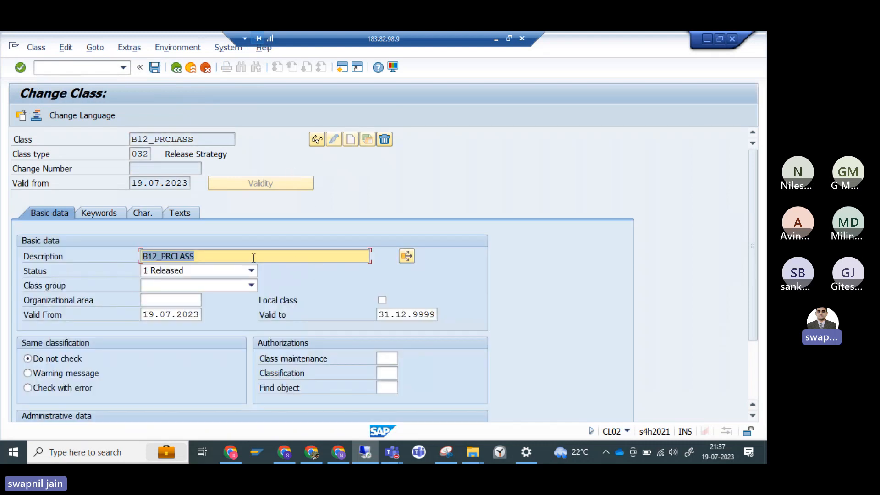
Step: Assign the characteristic B12_PLANT to the class by searching for B12*
click(152, 214)
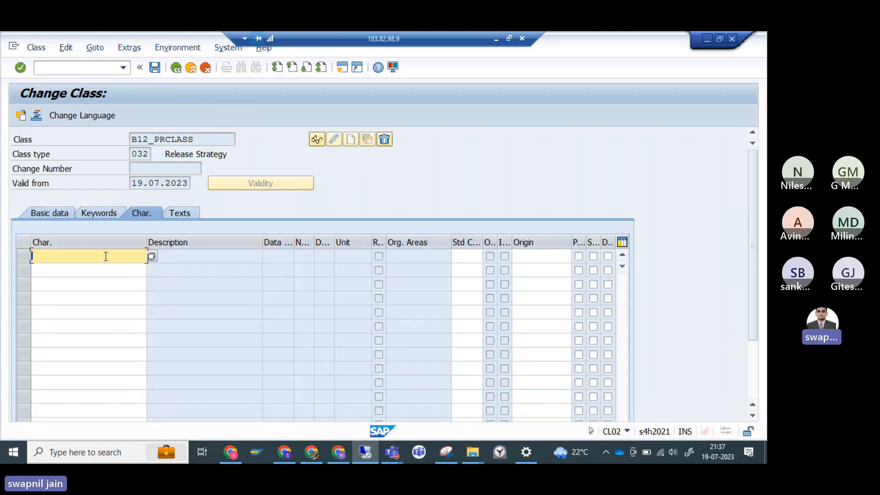
text(B12*)
click(152, 257)
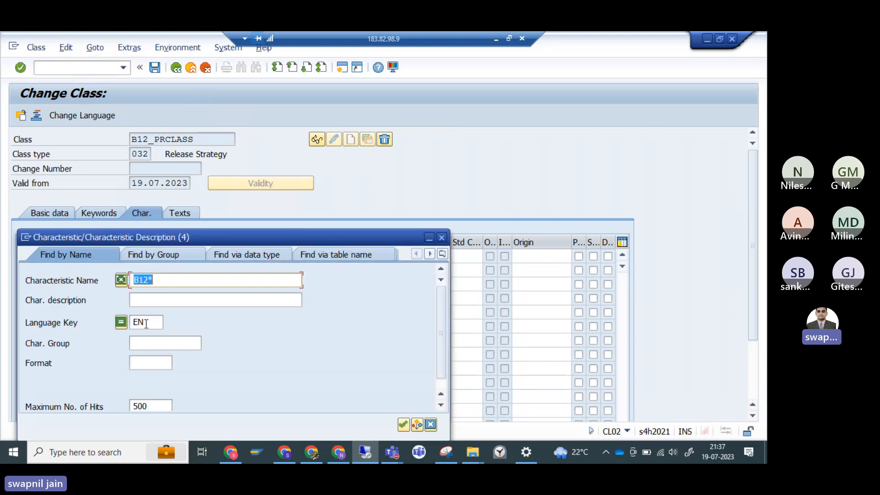
click(403, 425)
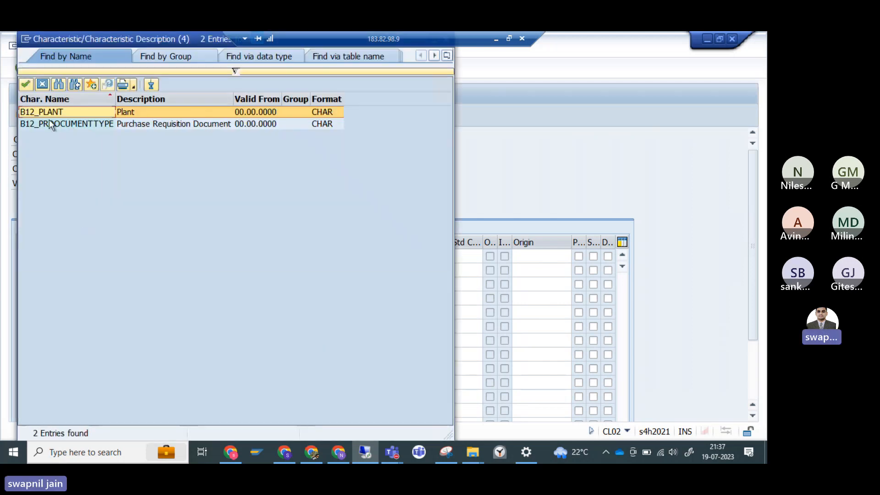
double_click(57, 117)
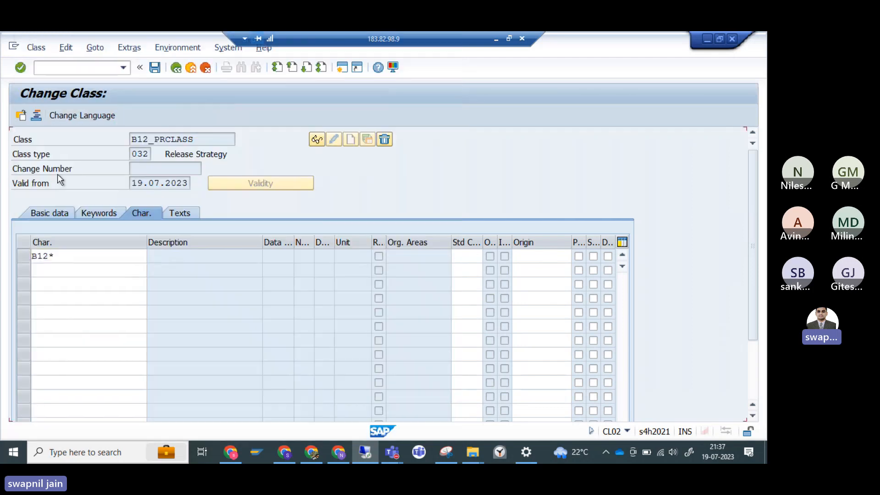
Step: Assign B12_PRDOCUMENTTYPE as the class's second characteristic by searching for B12*, confirm the entries, and save the class
click(66, 269)
text(B12*)
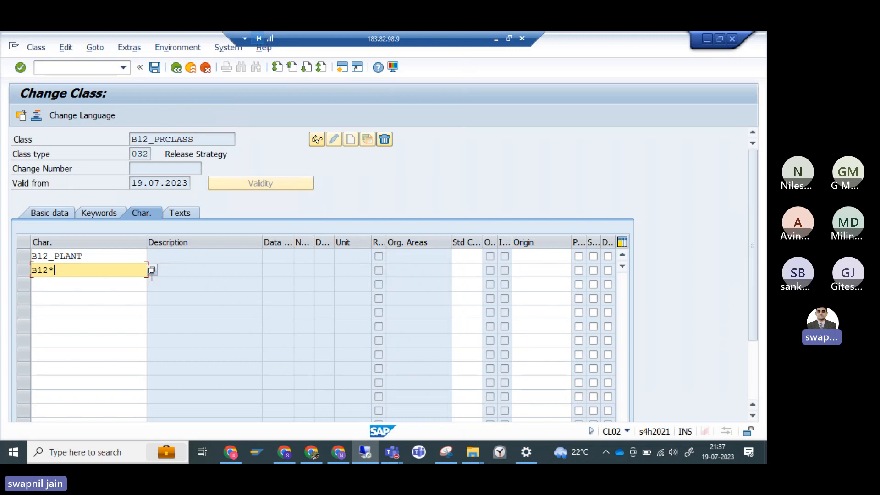
click(152, 270)
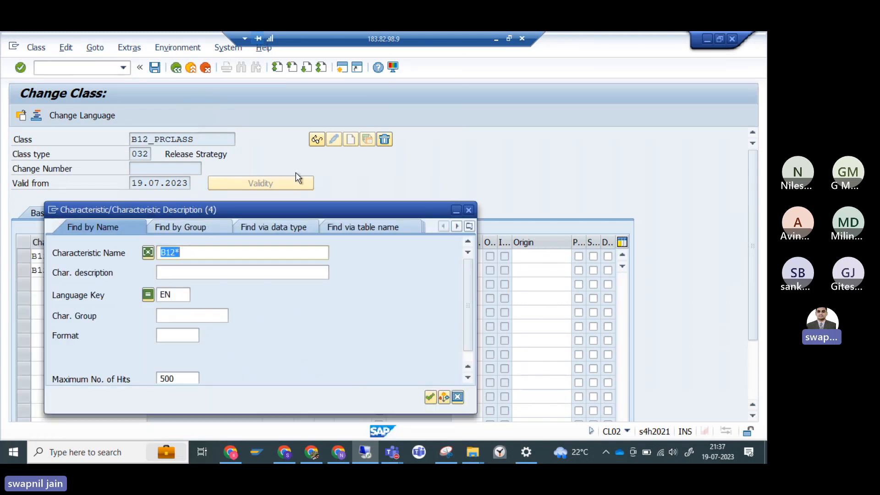
click(475, 322)
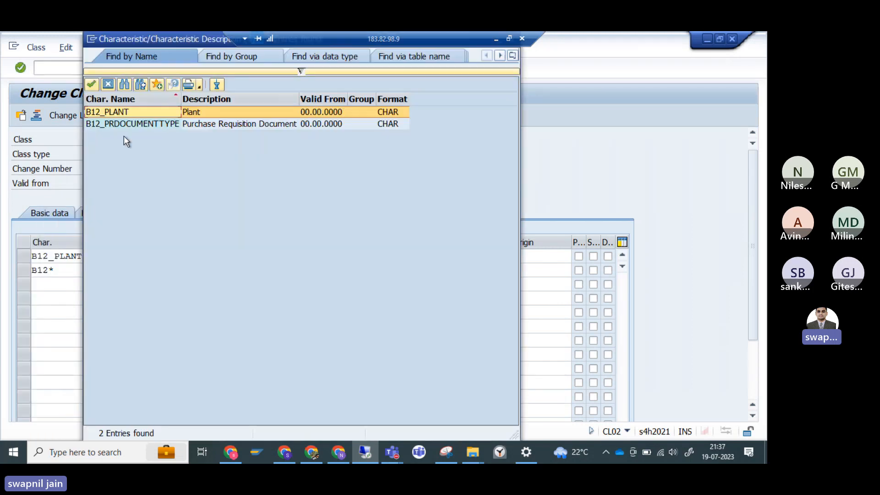
double_click(130, 122)
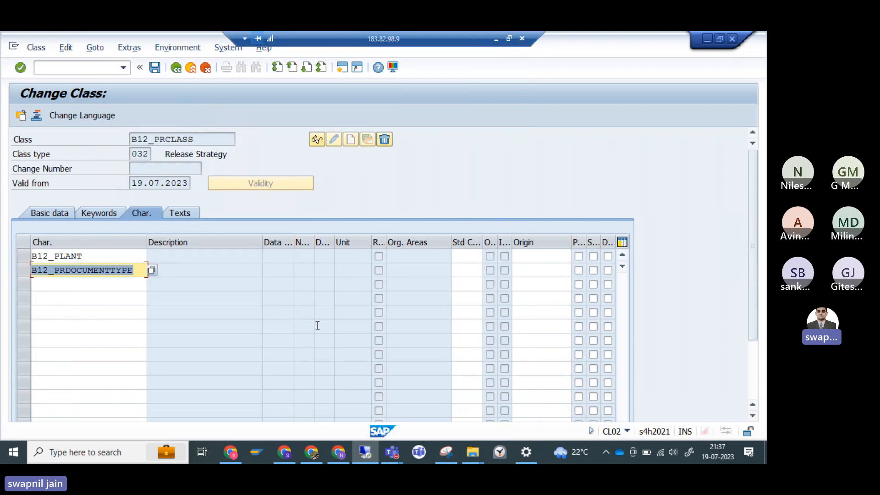
key(Return)
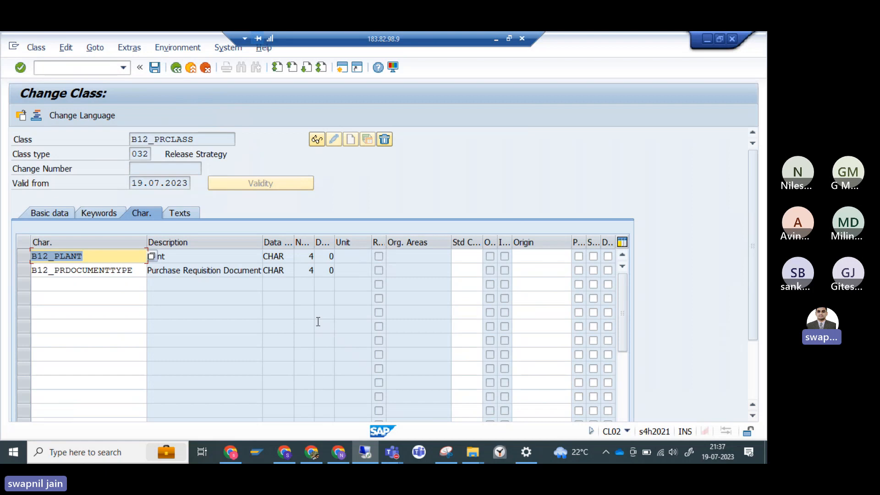
click(233, 259)
click(226, 286)
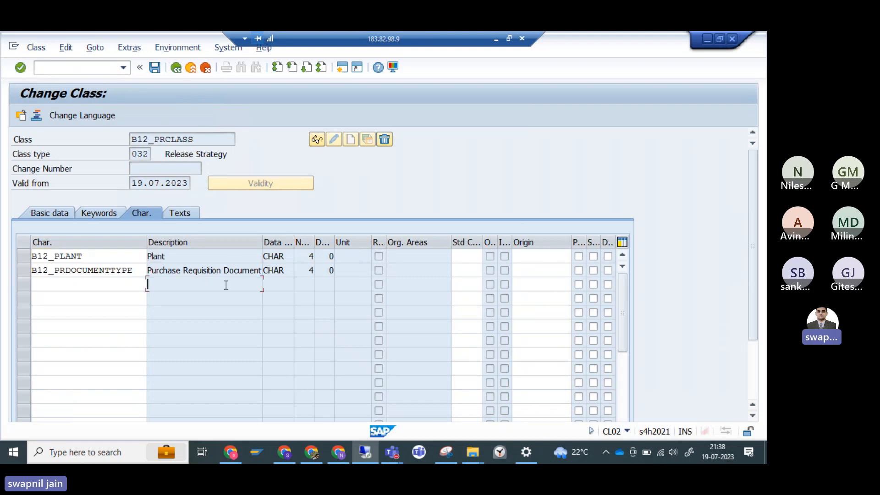
click(155, 67)
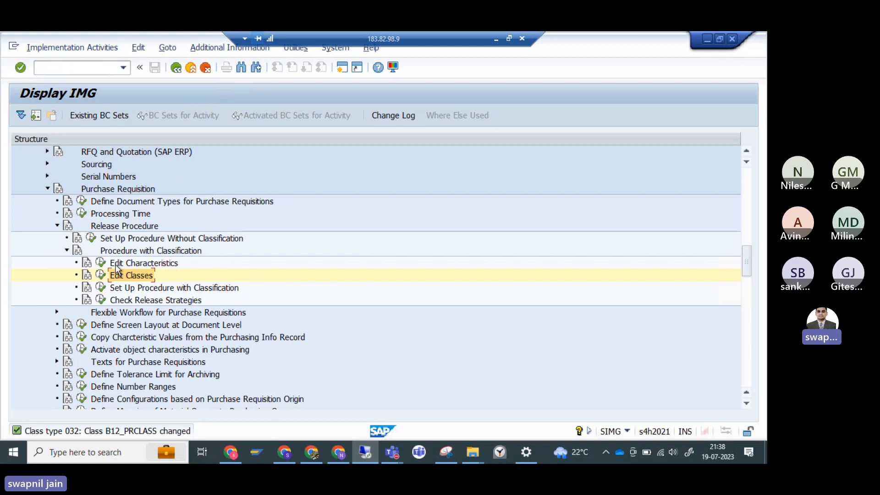
Step: In Set Up Procedure with Classification, open Release Groups, delete group T2 with class PR_CLASS2, and save with the proposed customizing request
click(100, 288)
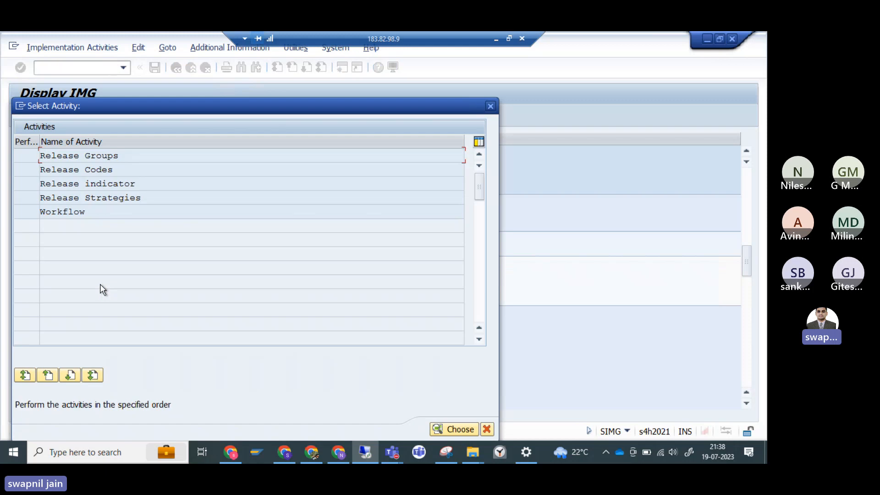
double_click(82, 155)
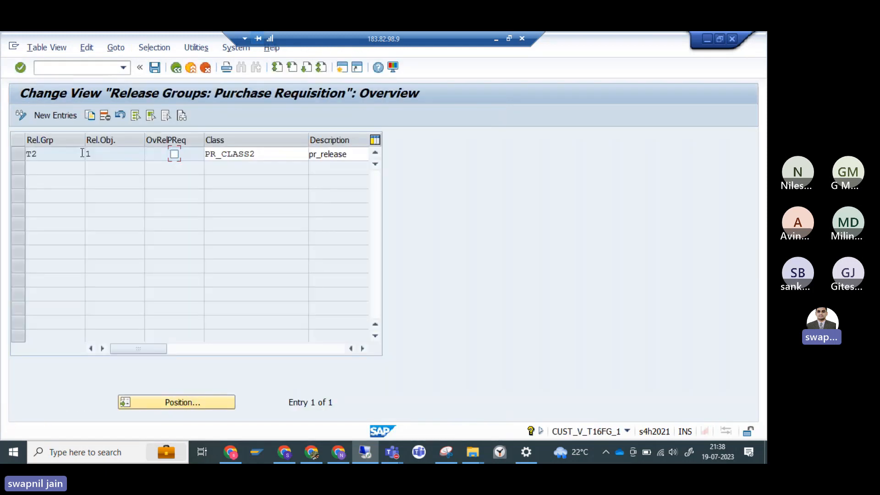
click(17, 152)
click(108, 116)
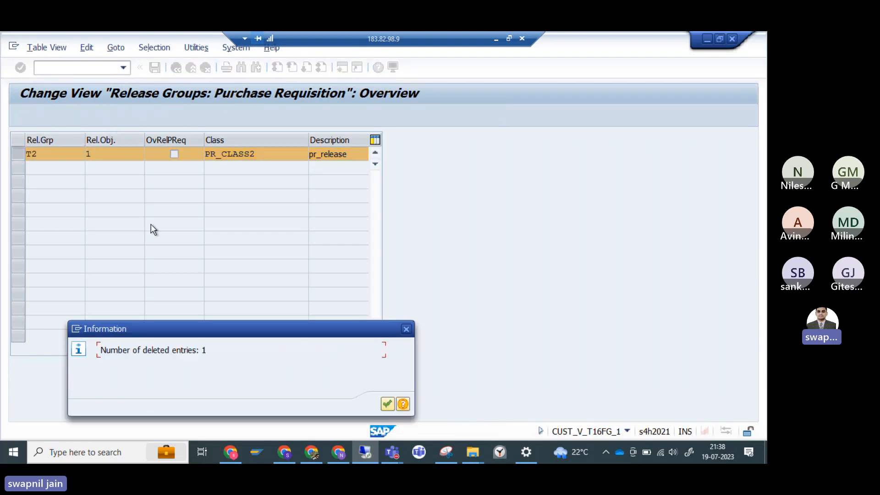
click(386, 404)
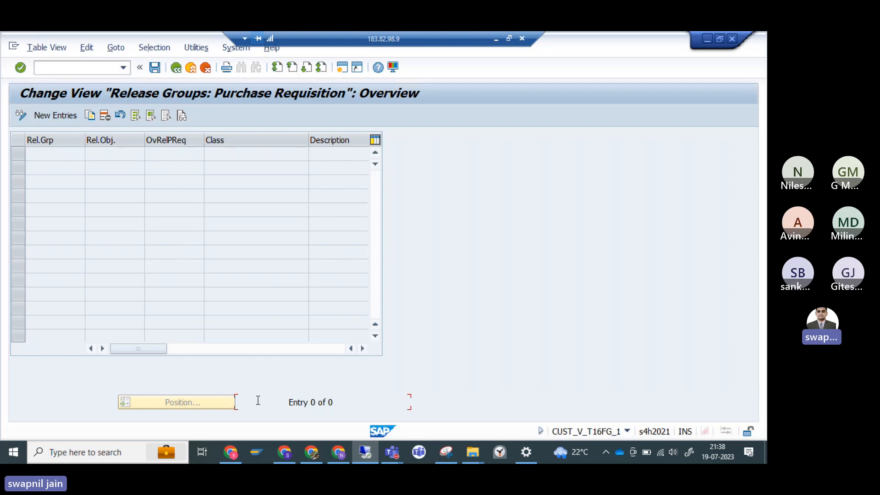
click(155, 68)
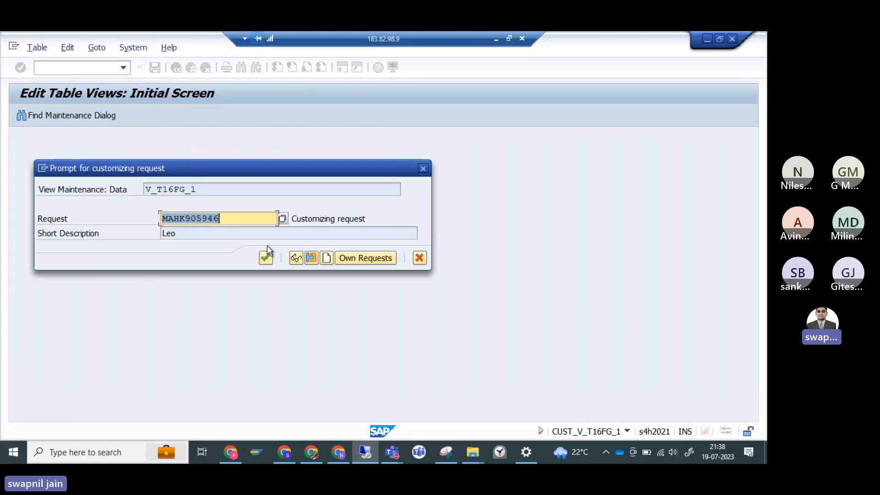
click(267, 259)
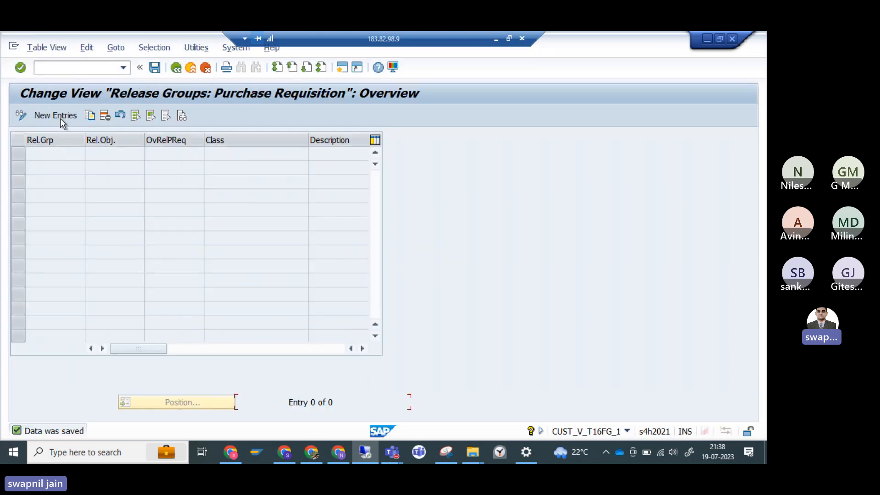
Step: Start a new release group entry, switch to the SAP Easy Access session, and open the SAP Reference IMG there with transaction SPRO
click(59, 116)
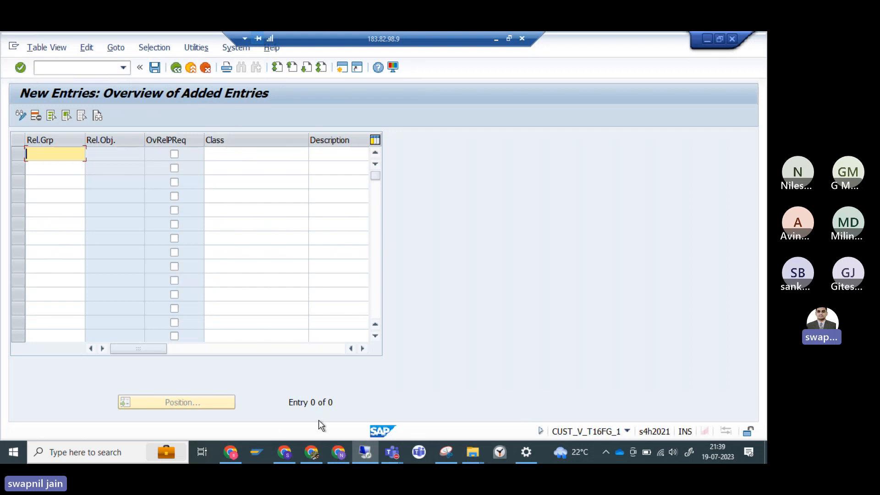
key(alt+Tab)
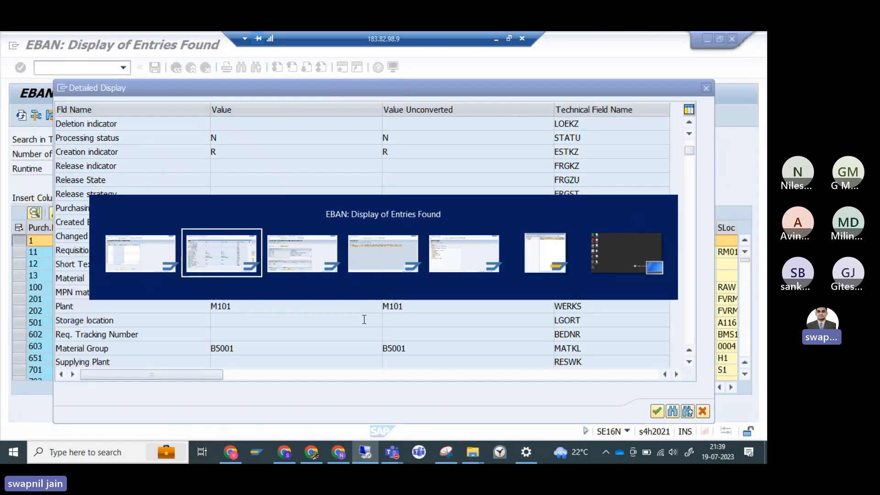
key(alt+Tab)
key(alt+Tab)
key(alt+Tab)
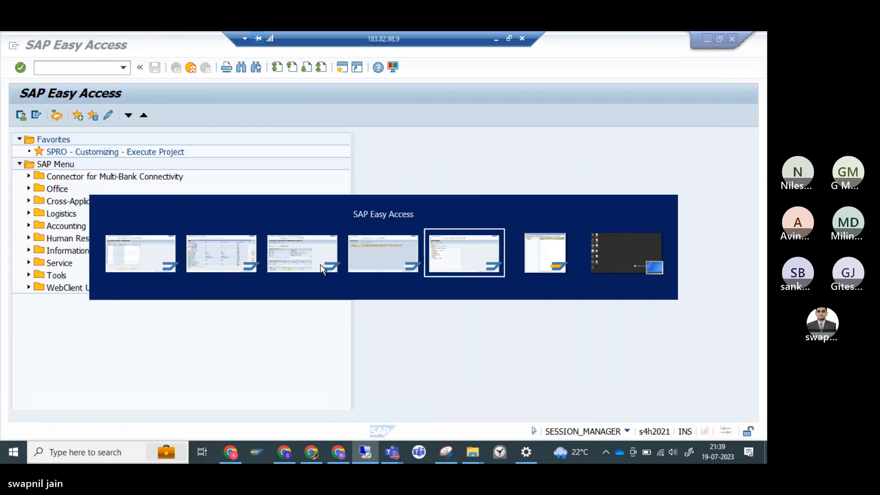
click(53, 69)
text(SPRO)
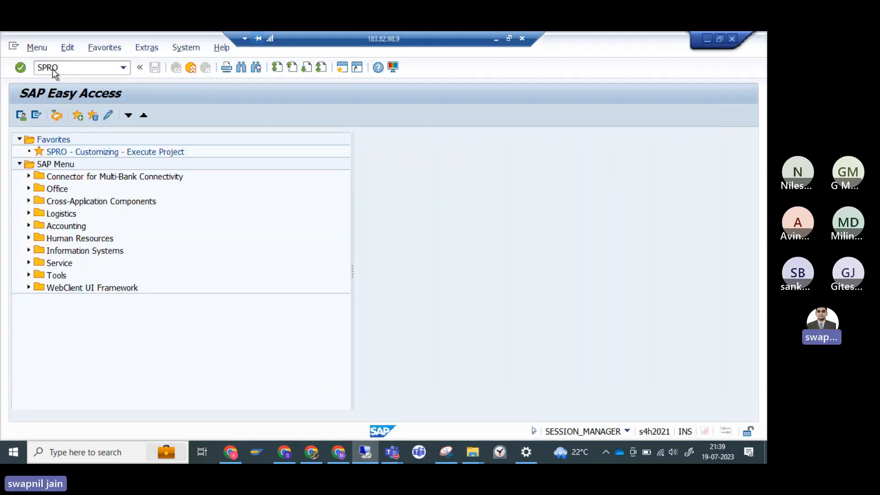
key(Return)
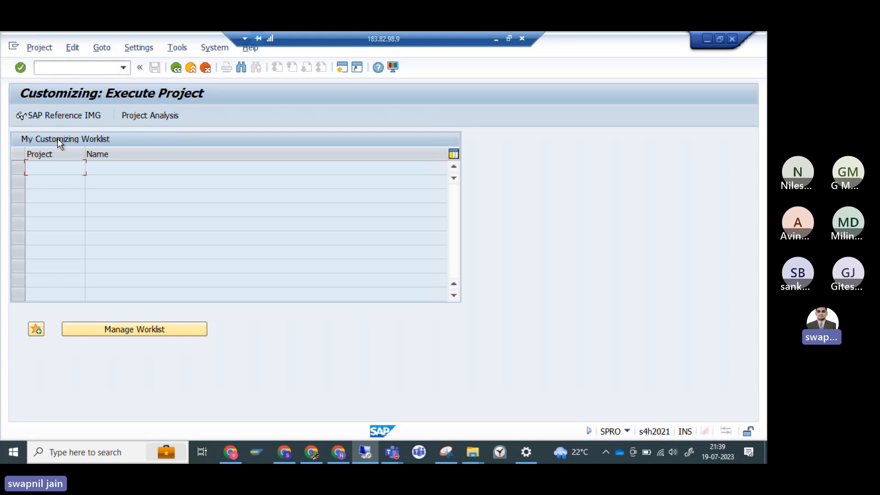
click(64, 115)
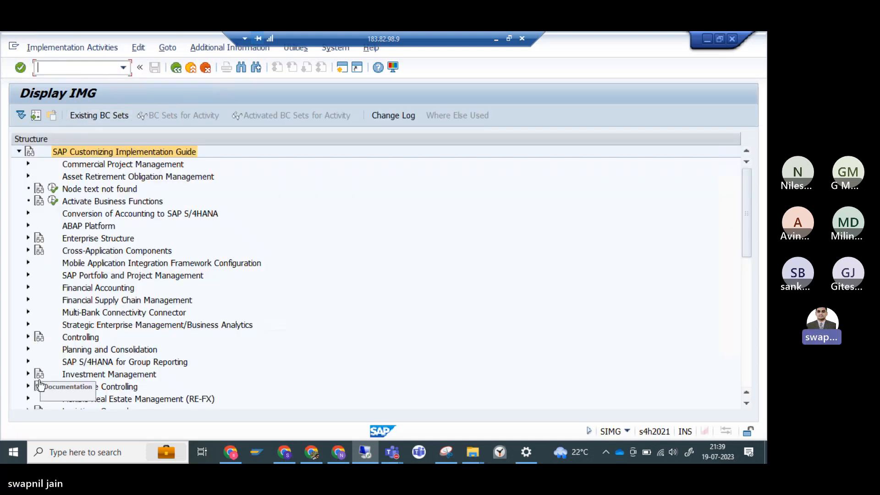
Step: Expand Materials Management, Purchasing, Purchase Requisition, Release Procedure, Procedure with Classification in the IMG and run Edit Classes
scroll(257, 344, down, 3)
click(26, 374)
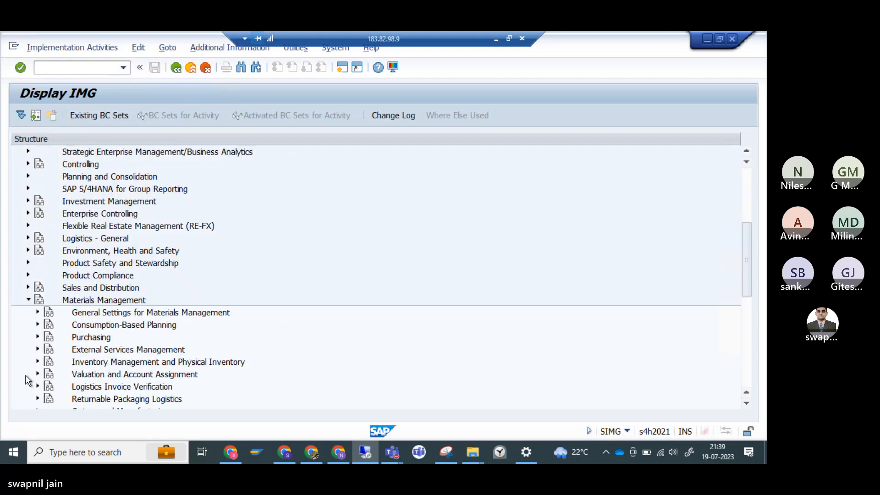
click(38, 338)
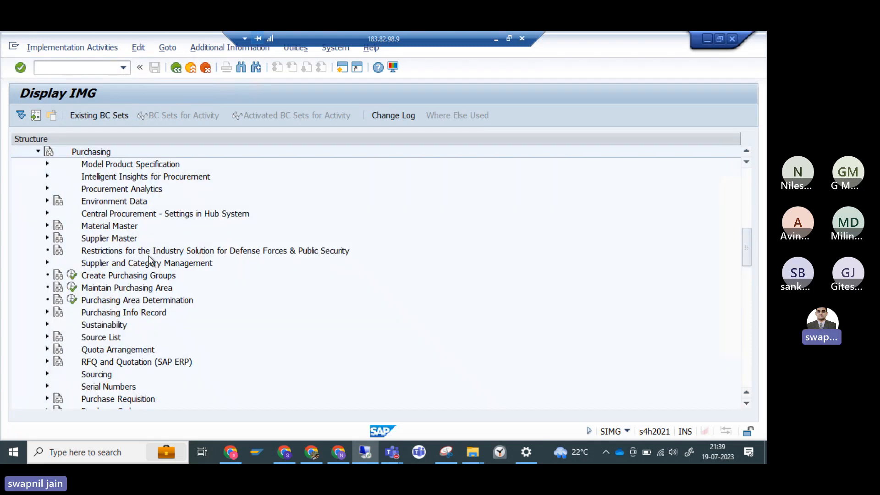
scroll(142, 362, down, 1)
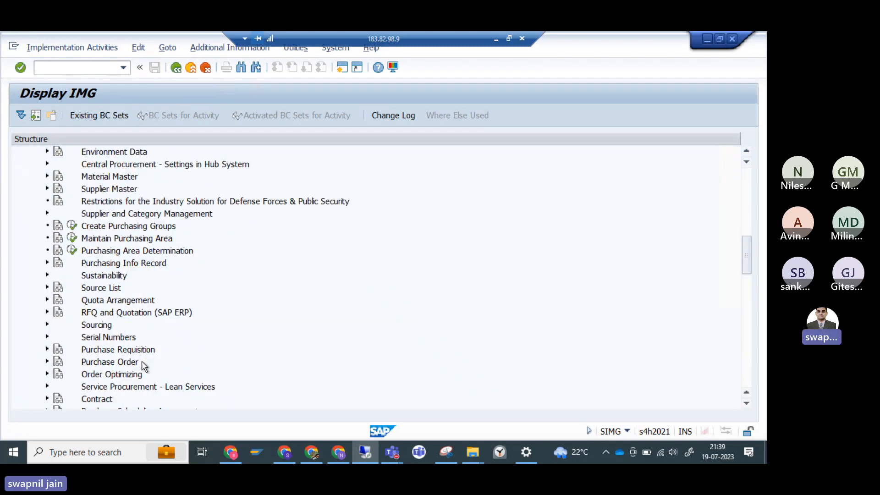
click(48, 350)
click(56, 226)
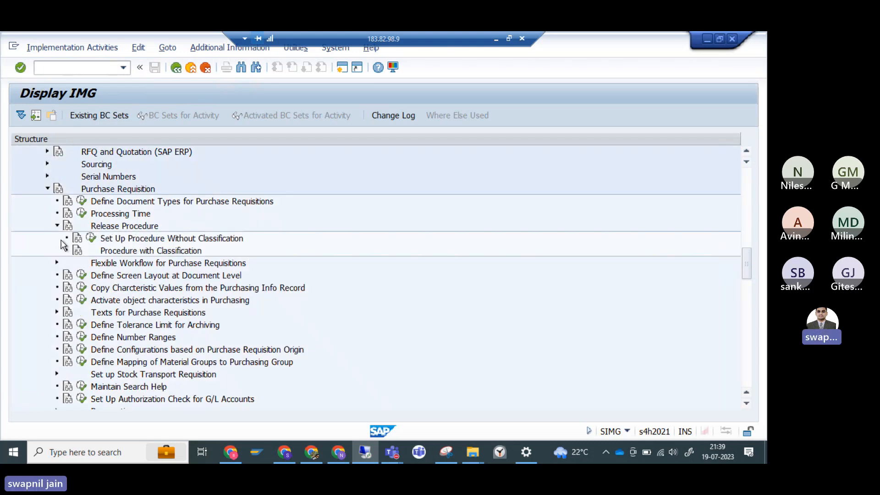
click(66, 251)
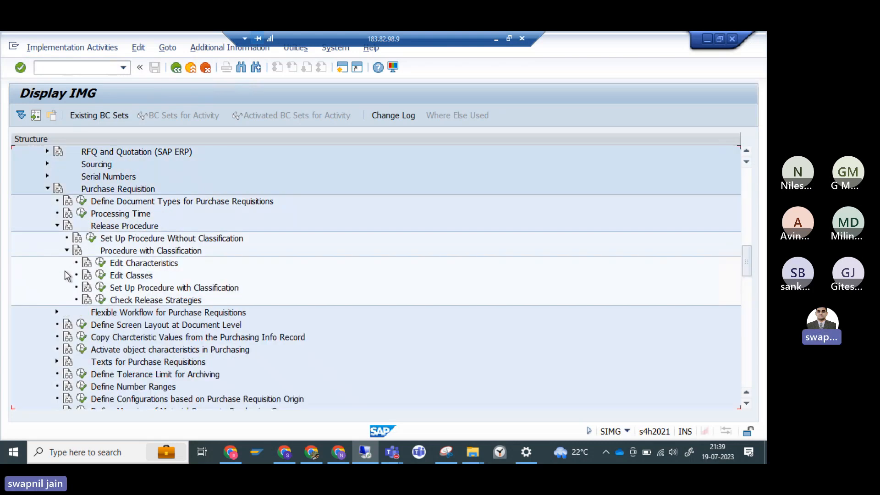
click(100, 275)
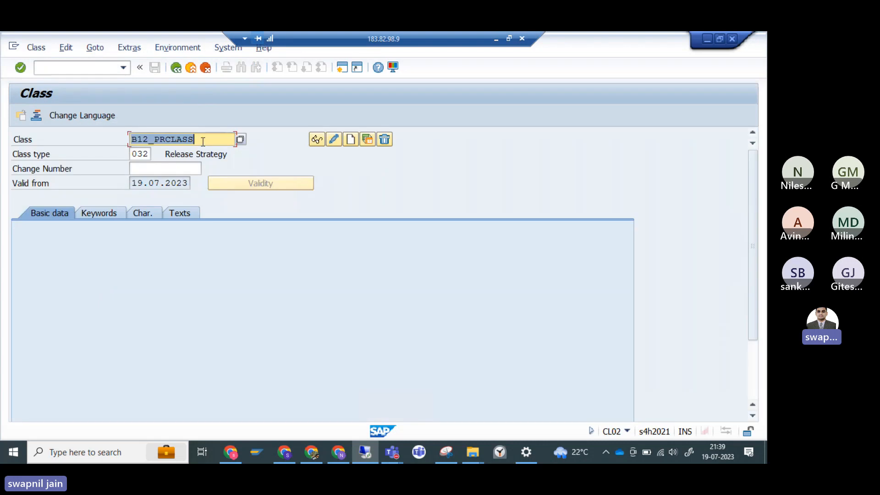
Step: Copy the class name B12_PRCLASS into the new release group entry's class and enable its overall requisition release (OvRelPReq)
drag(182, 141, 130, 151)
key(ctrl+c)
key(alt+Tab)
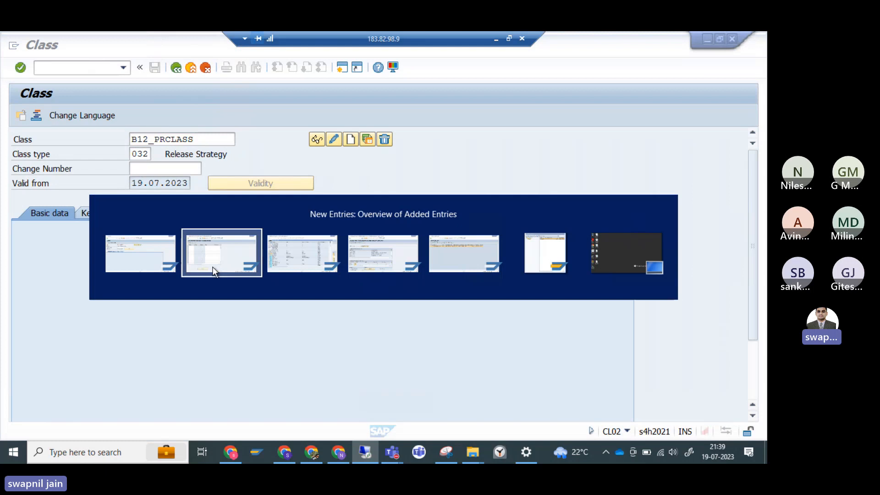
click(198, 252)
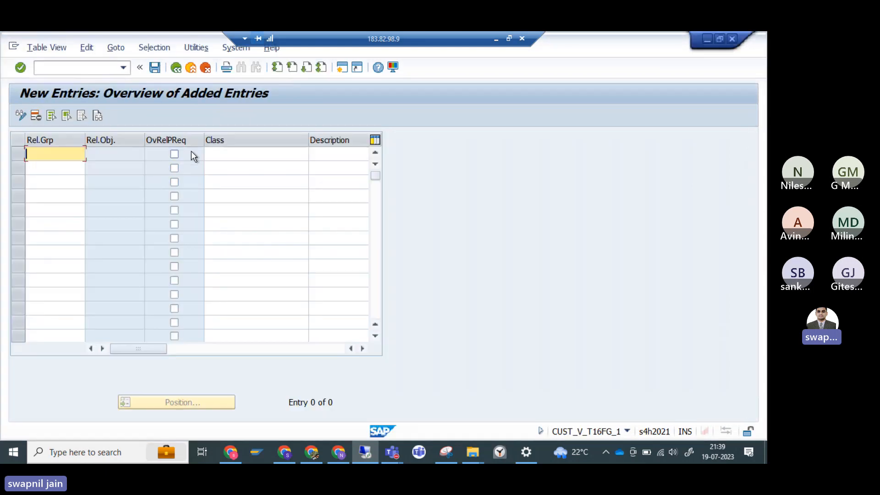
click(234, 150)
key(ctrl+v)
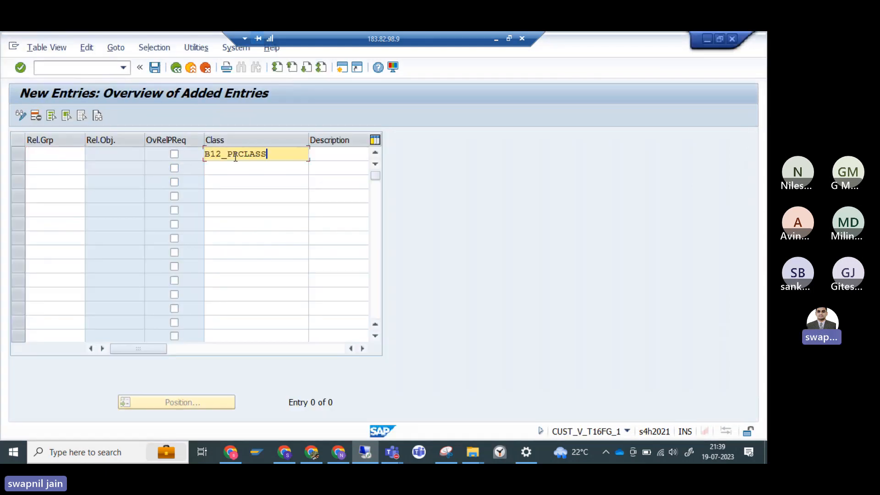
click(175, 154)
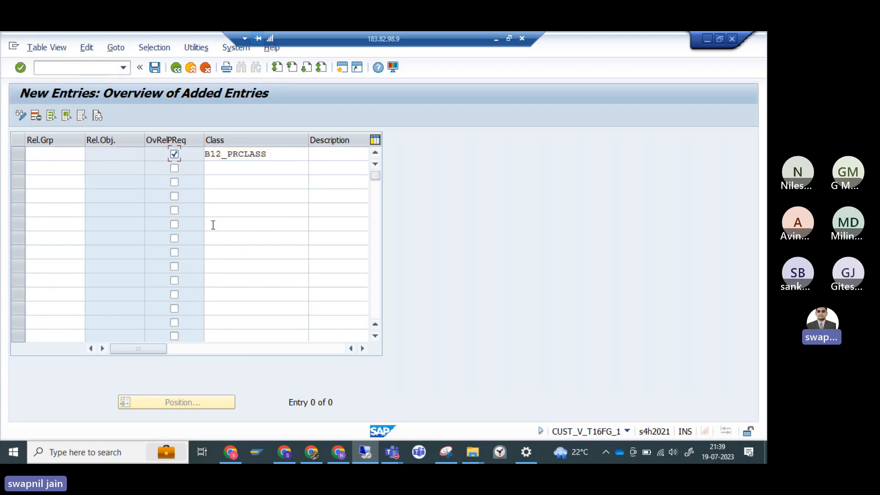
Step: Set the new entry's release group code to B2 and validate the entry
click(49, 158)
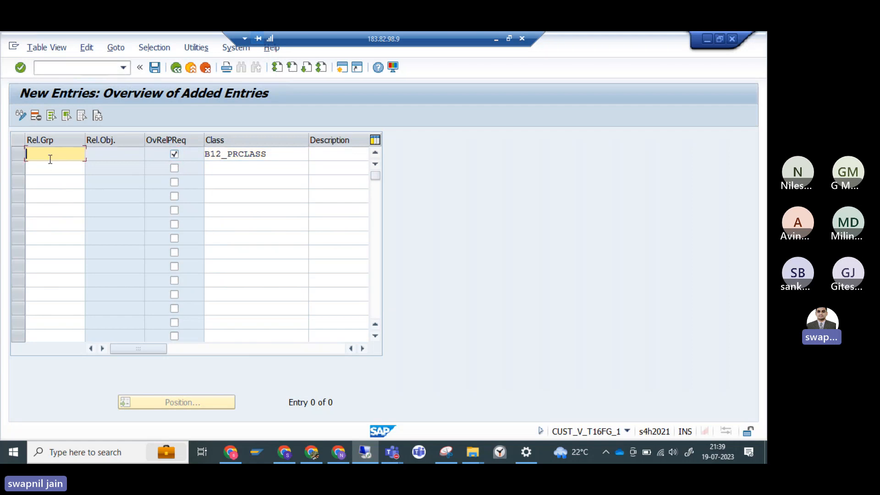
text(B1)
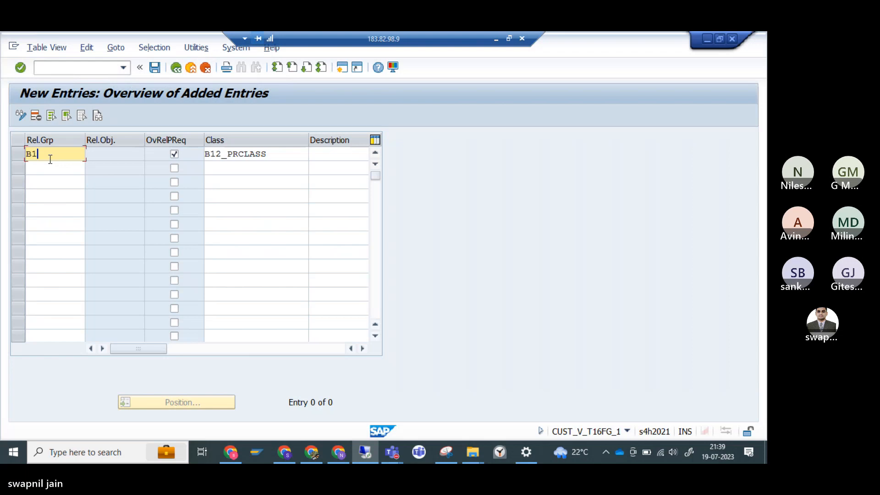
key(BackSpace)
key(BackSpace)
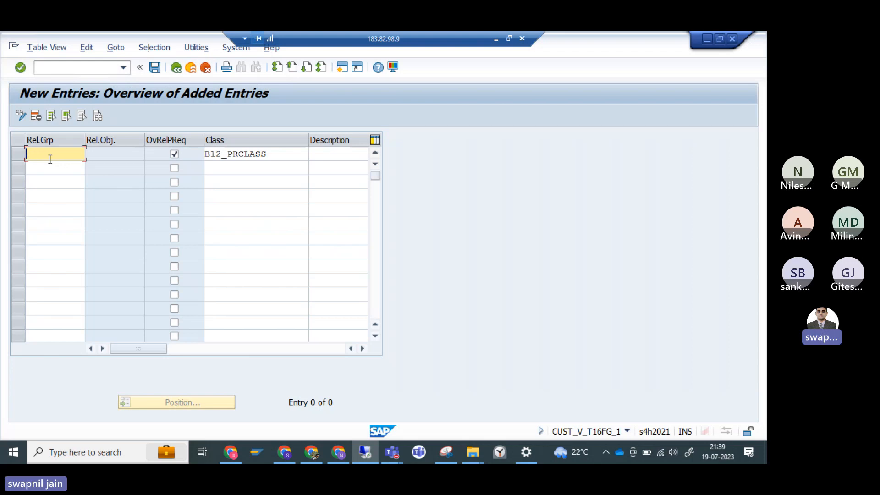
text(B2)
key(Return)
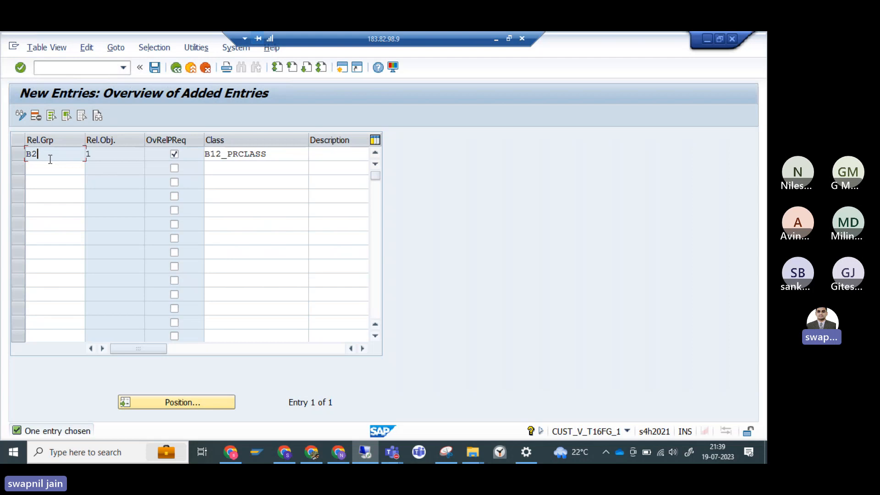
Step: Confirm B12_PRCLASS as the class of release group B2 and save the new entry
click(273, 155)
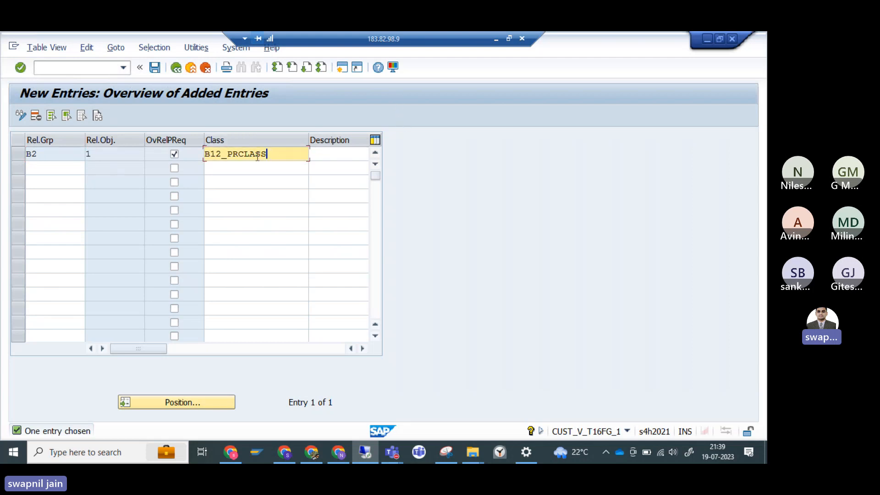
click(37, 151)
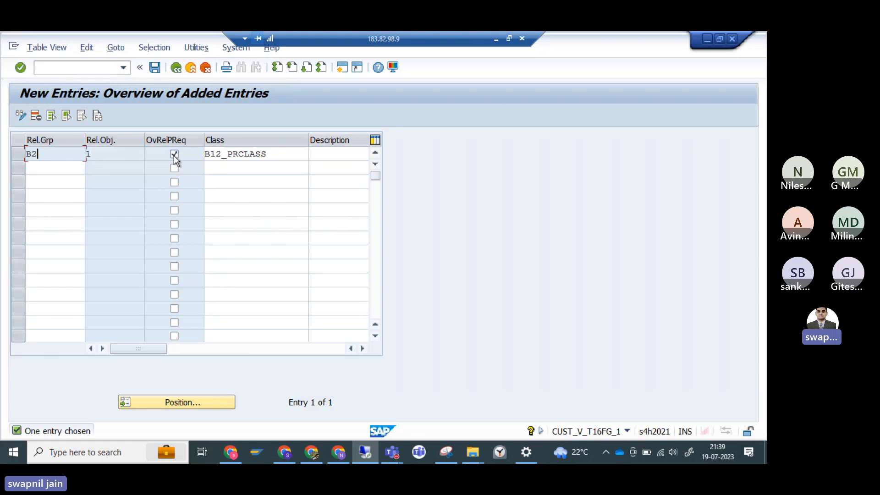
click(271, 156)
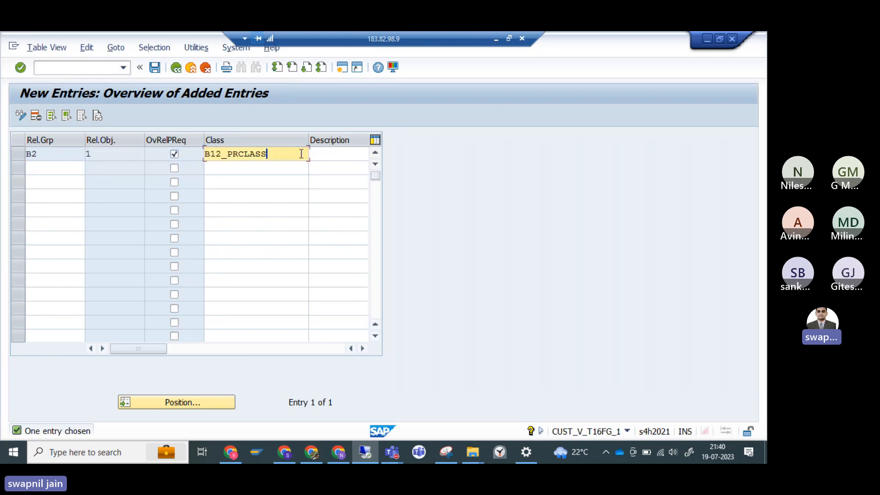
key(BackSpace)
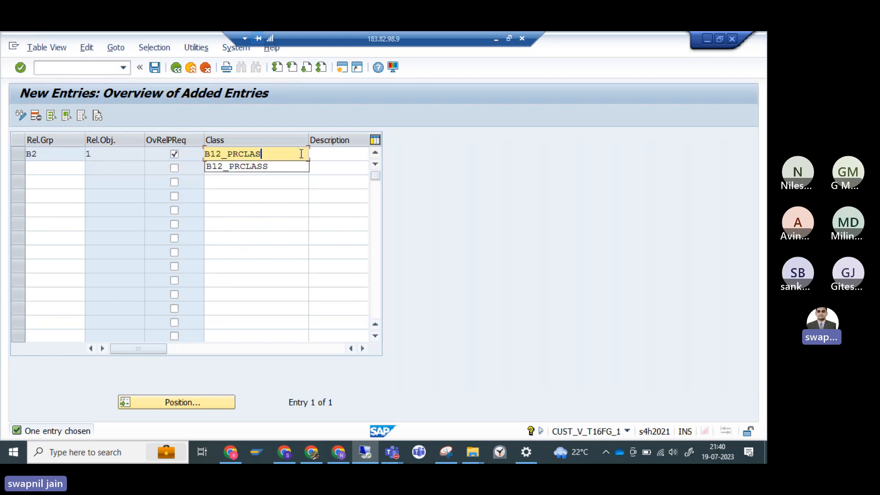
text(S)
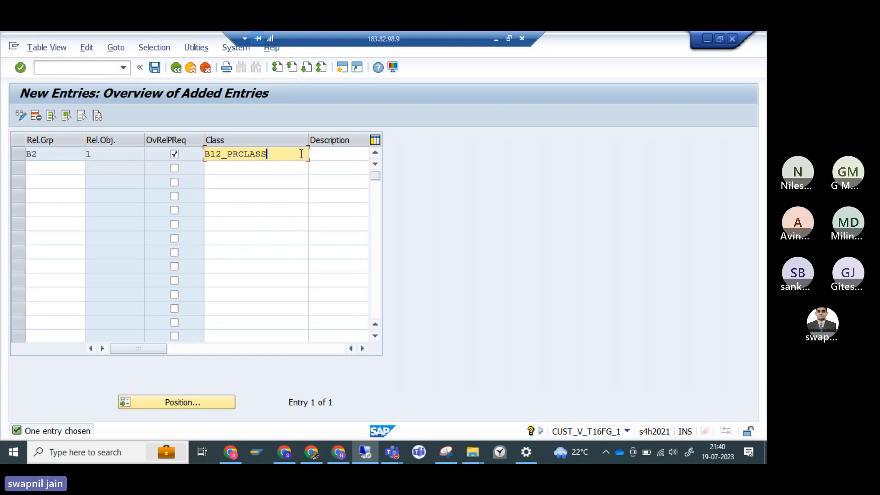
key(Return)
click(155, 68)
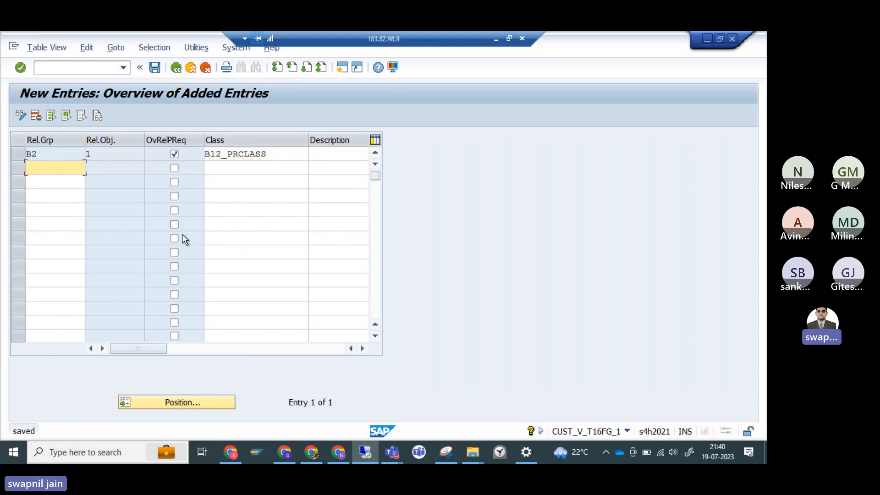
Step: Leave the new entries, return to the release procedure activity selection, and reopen Release Groups
click(176, 68)
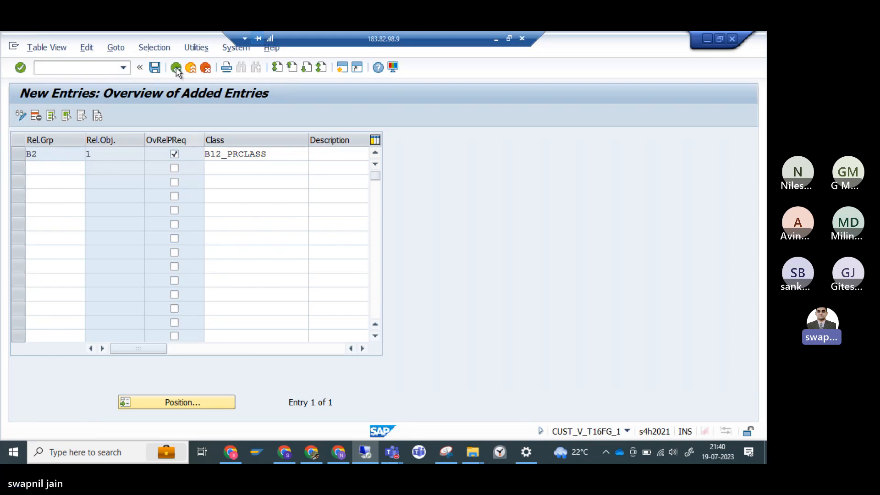
click(188, 68)
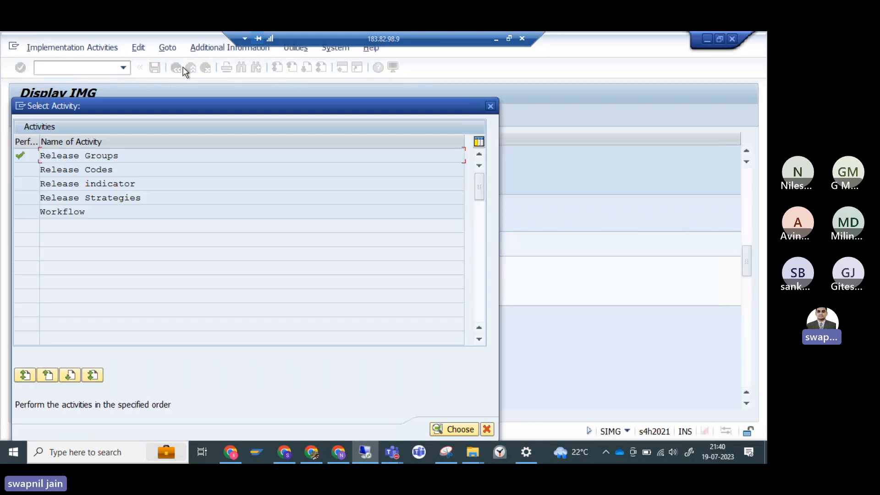
double_click(103, 155)
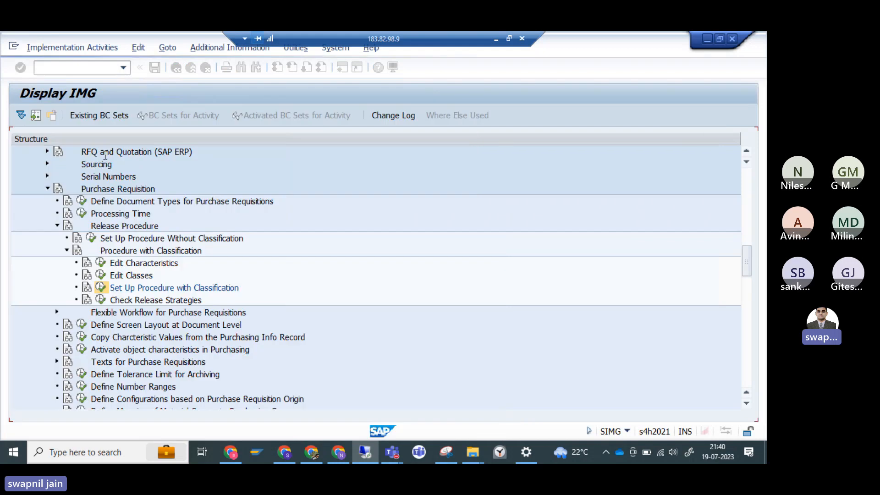
Step: Leave the Release Groups overview and open Release Codes from the activity selection
click(250, 155)
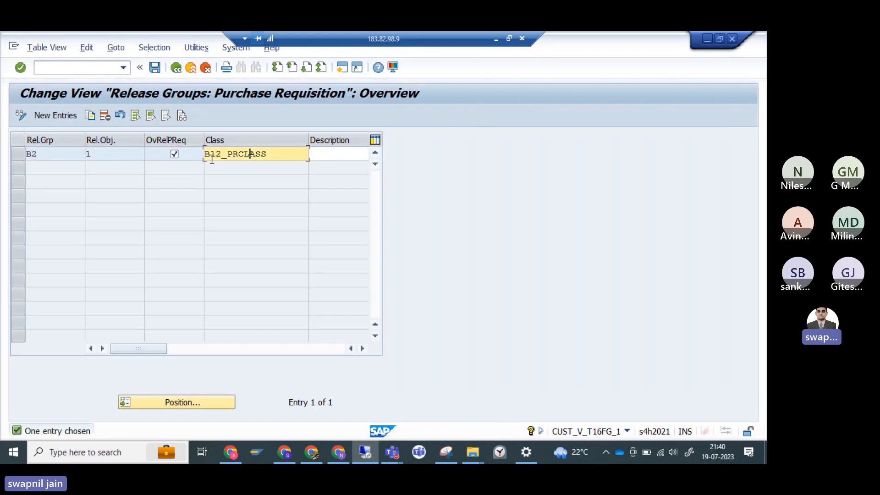
click(176, 68)
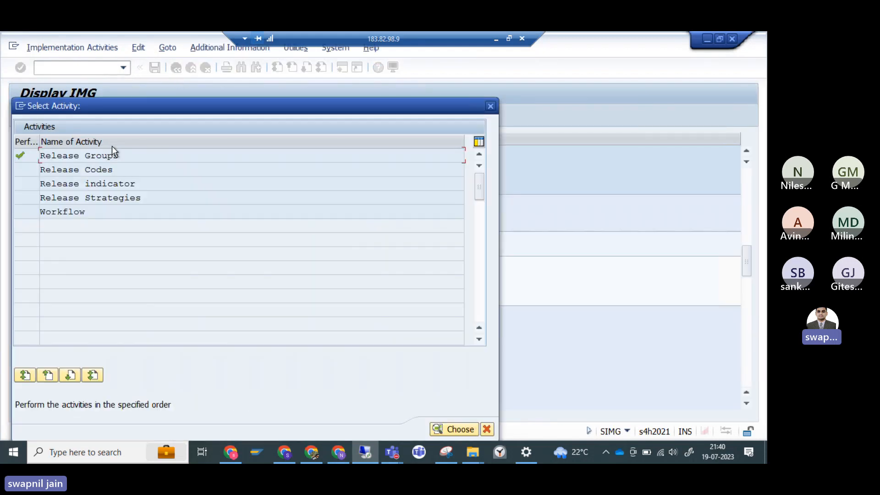
double_click(99, 170)
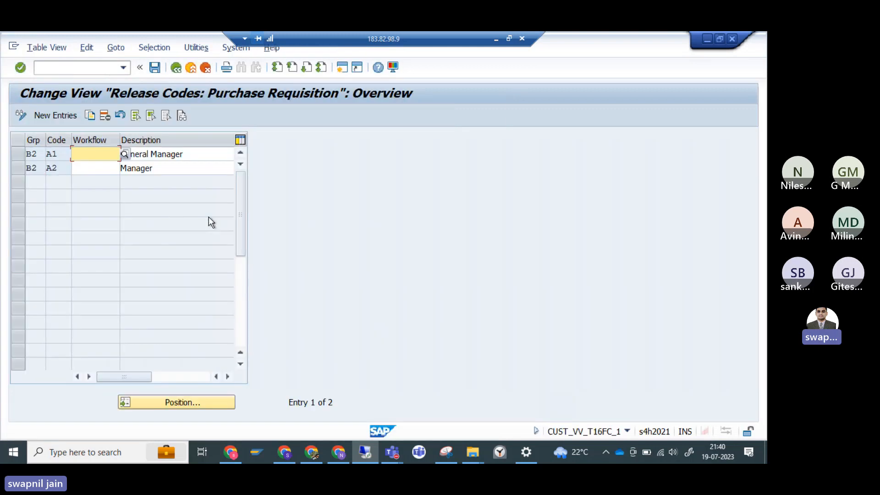
Step: Delete release codes A1 and A2 of group B2 and save the deletion under the proposed customizing request
click(13, 154)
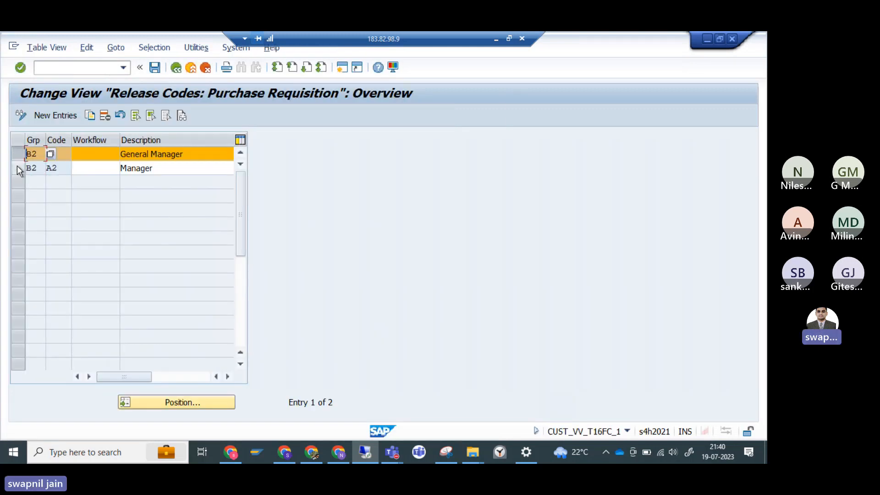
click(18, 168)
click(103, 116)
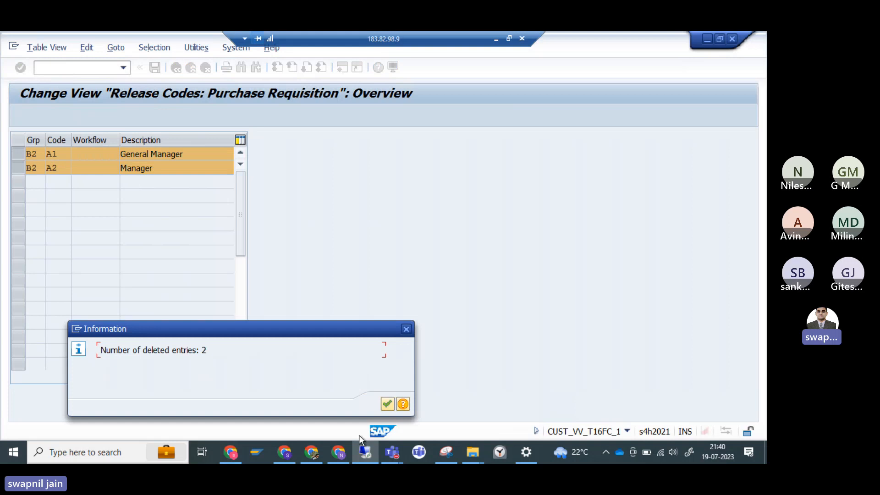
click(388, 404)
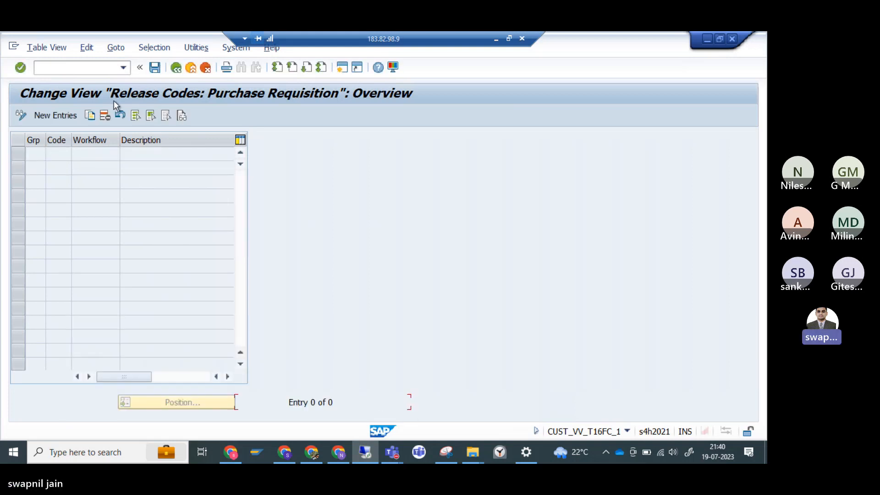
key(ctrl+s)
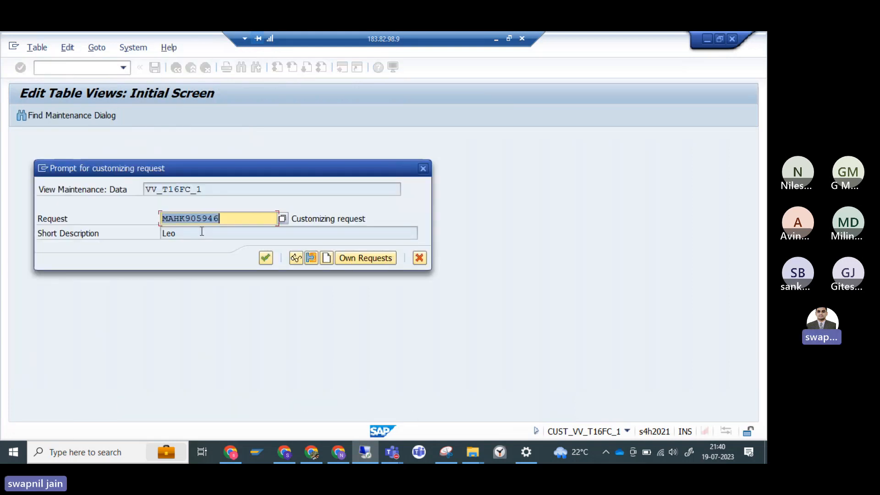
click(265, 257)
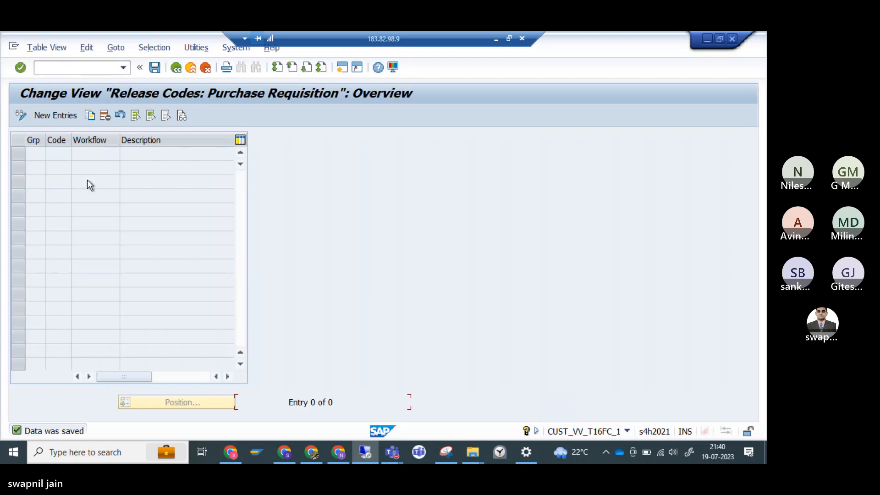
Step: Create two new release code entries for group B2 with the codes S1 and S2
click(59, 116)
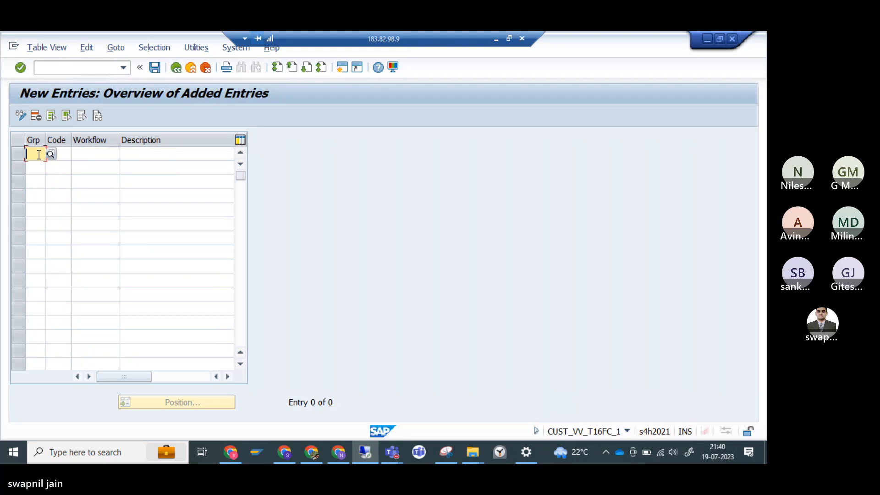
text(B2)
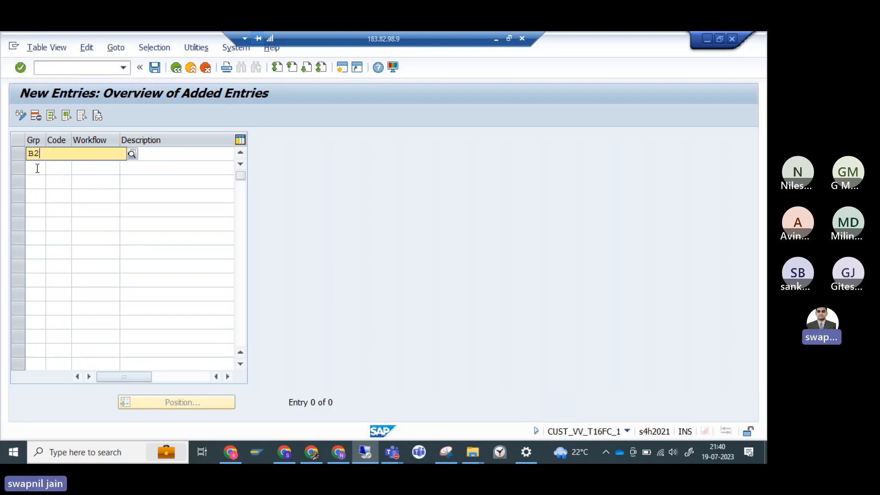
click(41, 180)
click(40, 170)
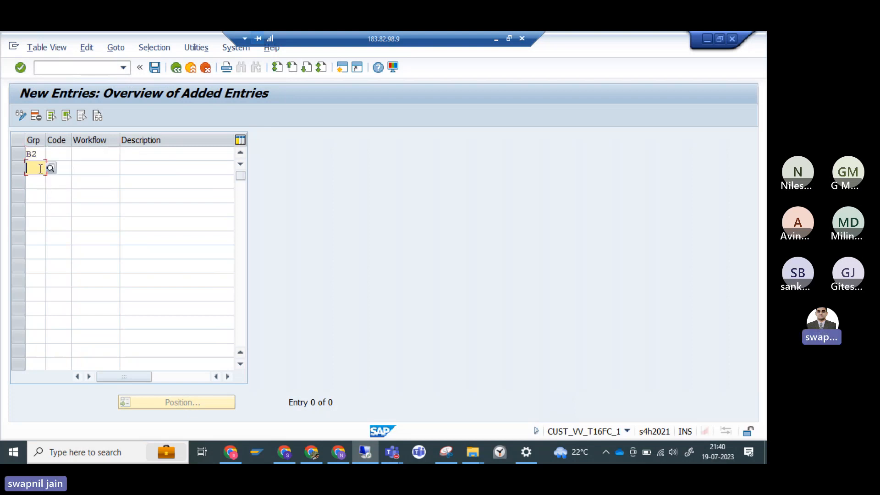
text(B2)
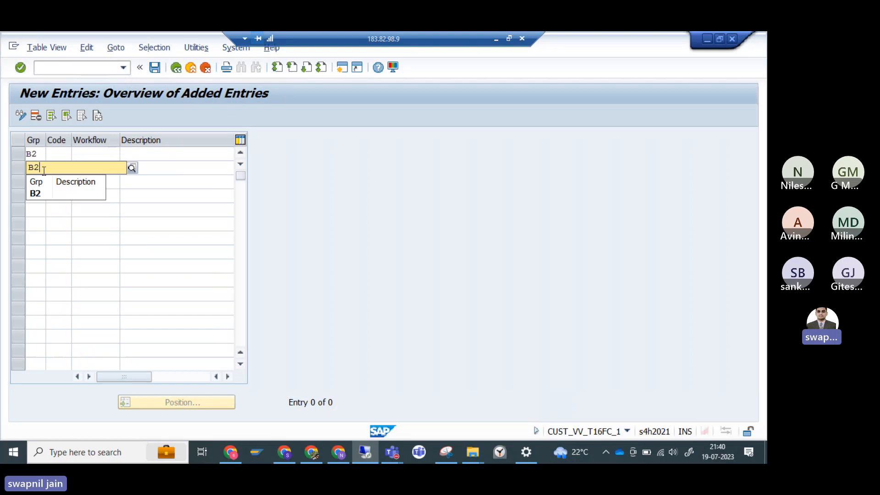
click(53, 193)
click(60, 152)
text(S1)
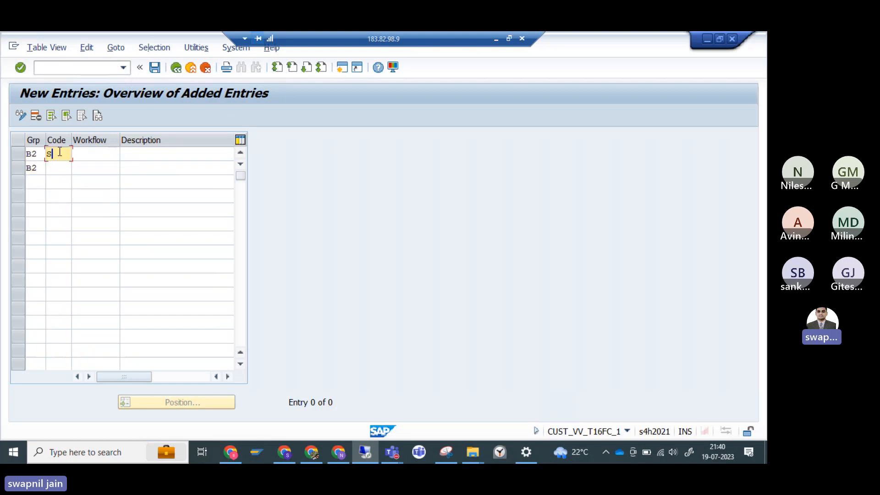
click(62, 169)
text(S2)
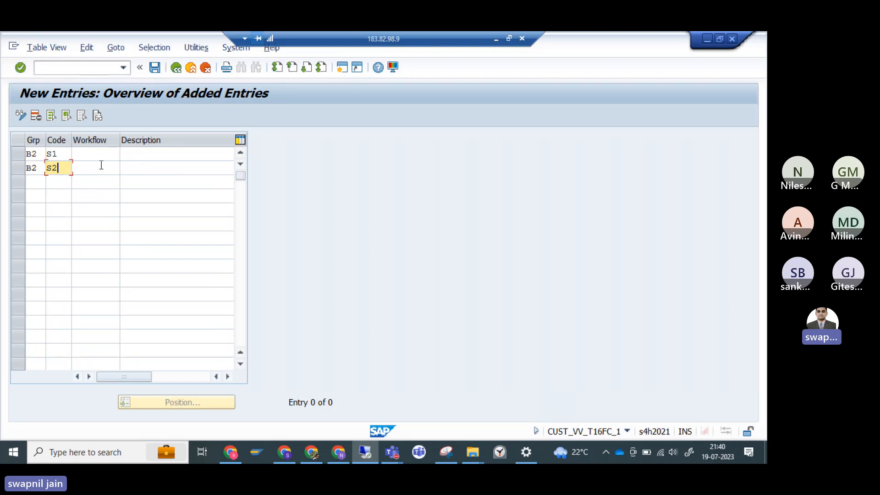
Step: Enter each approver's first name as the description of release codes S1 and S2
click(161, 154)
text(sW)
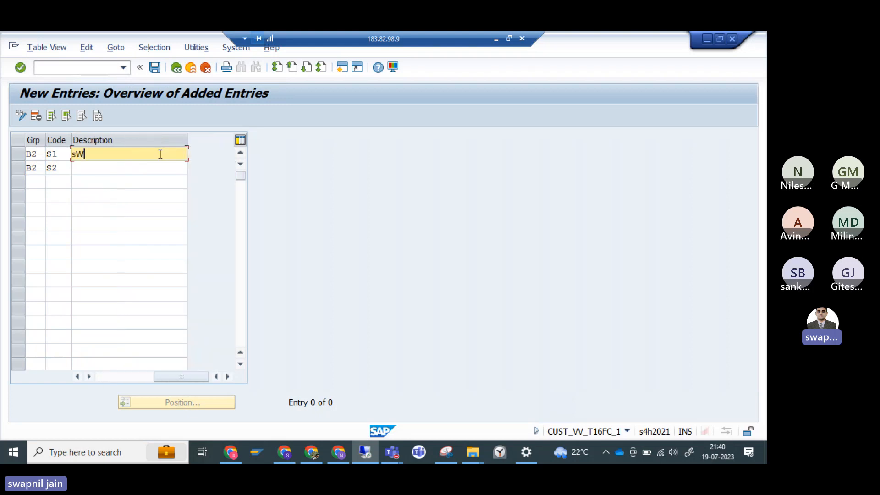
key(BackSpace)
key(BackSpace)
text(SWAPNIL)
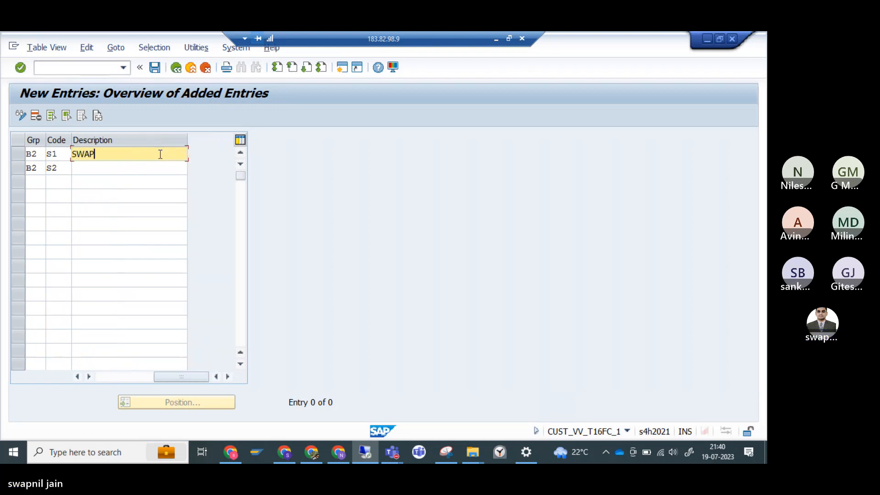
click(152, 172)
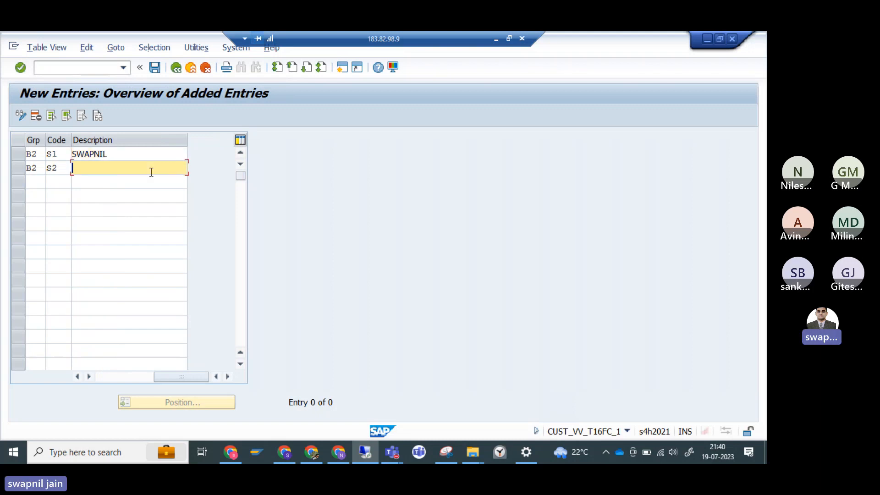
text(GITES)
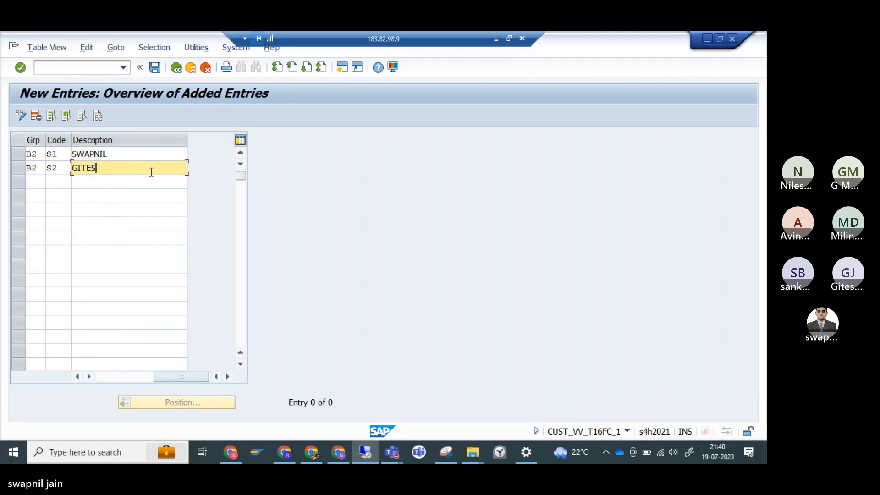
text(H)
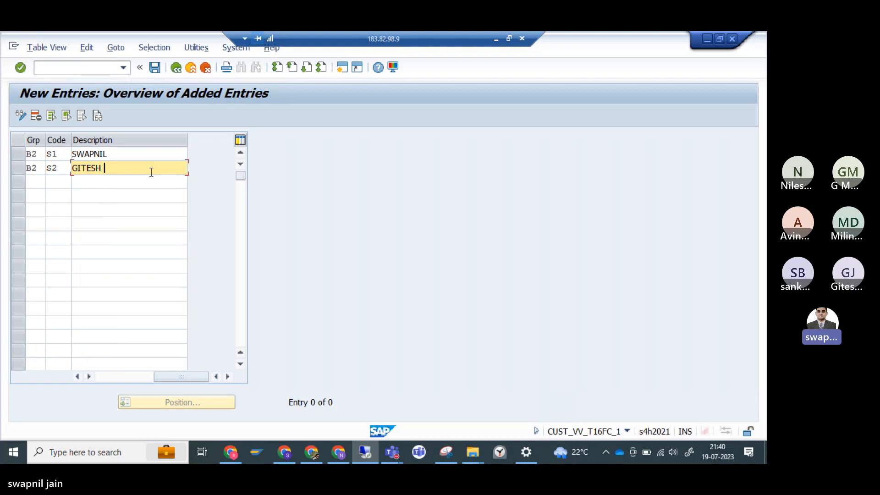
click(122, 155)
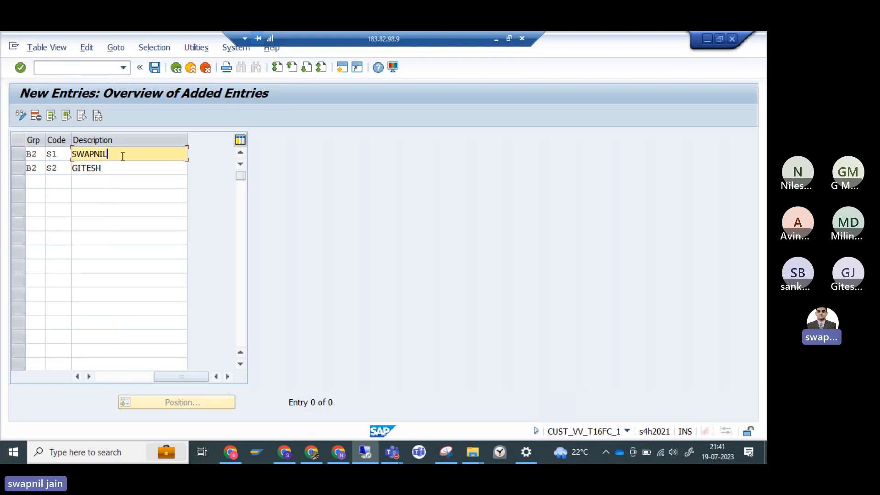
click(123, 167)
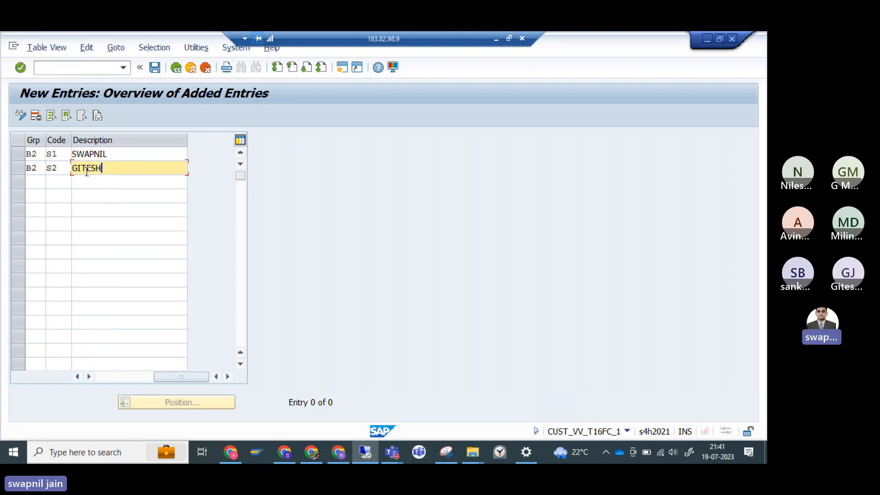
click(62, 168)
click(62, 159)
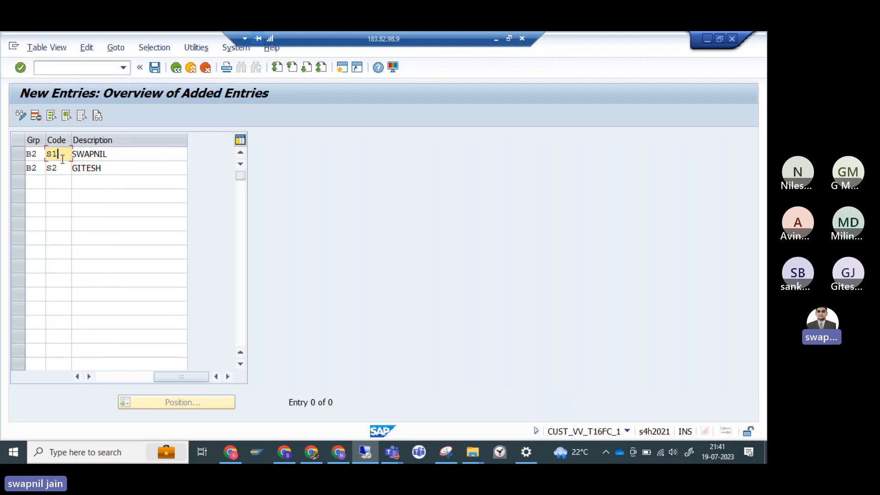
Step: Validate and save the new release codes, and return to the release procedure activity selection
key(Return)
click(155, 67)
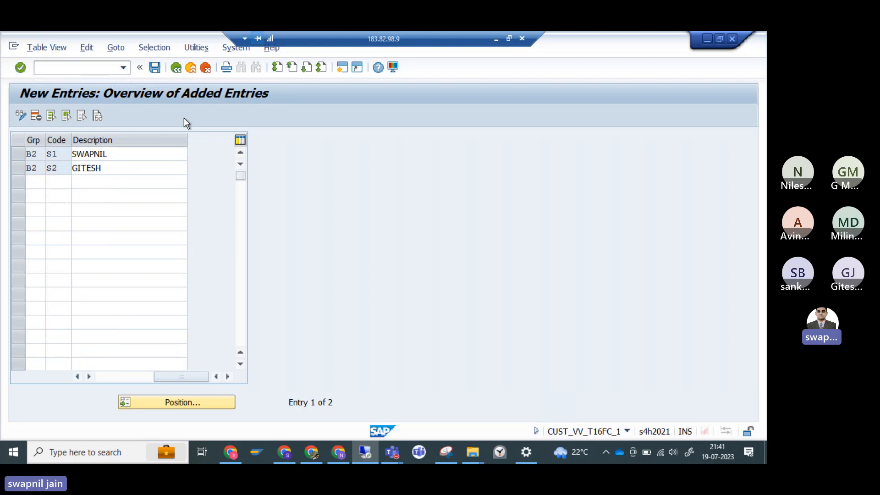
click(176, 67)
click(177, 68)
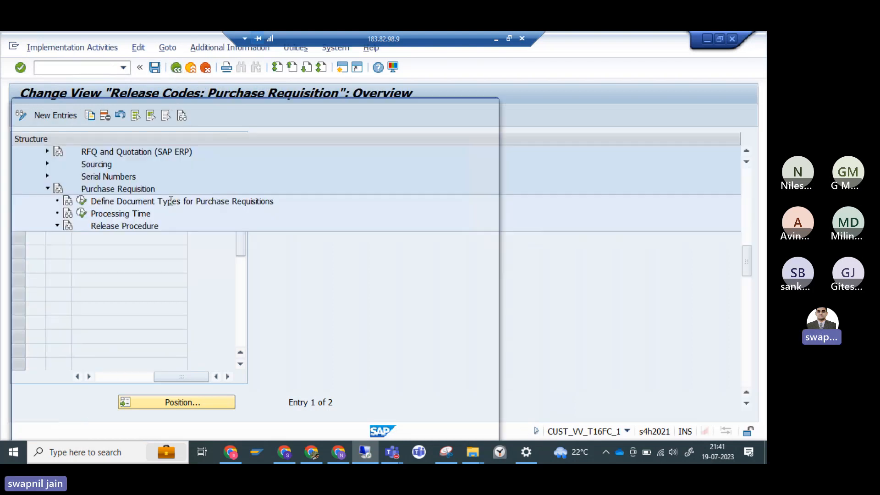
Step: Review group B2 in Release Groups and its codes S1 and S2 in Release Codes, and return to the activity selection
double_click(66, 156)
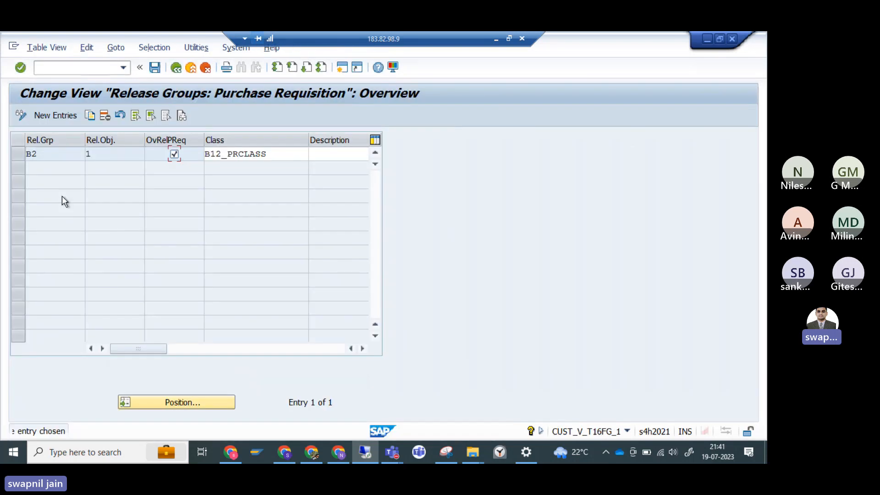
drag(39, 156, 21, 158)
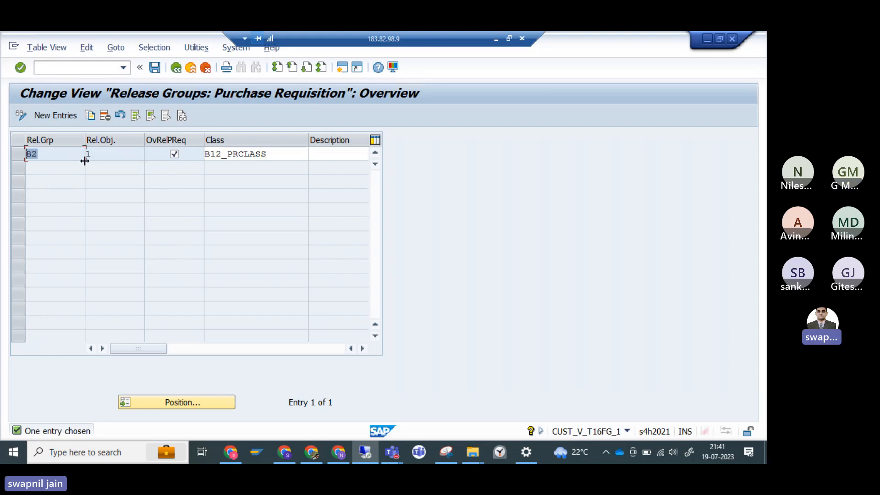
drag(67, 155, 15, 169)
click(175, 71)
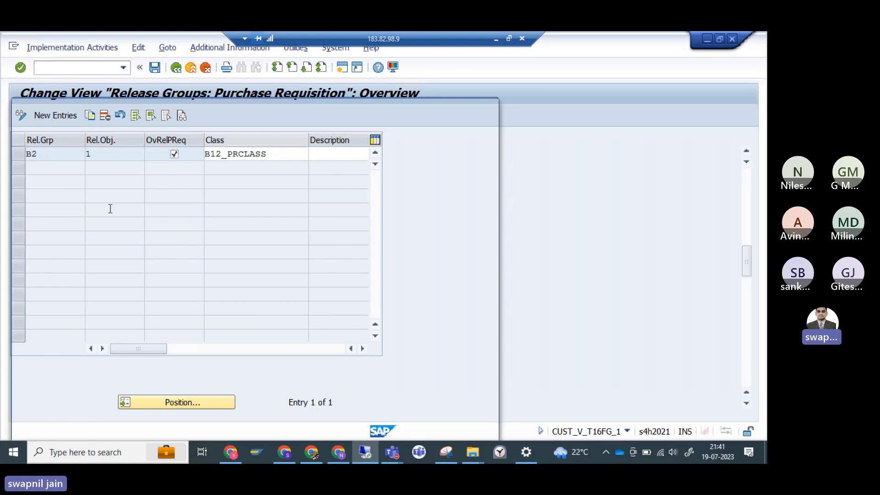
double_click(59, 176)
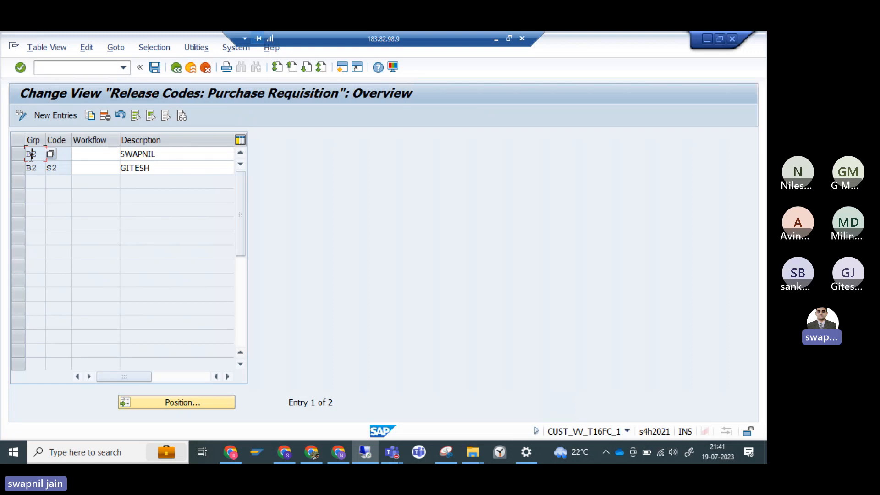
click(64, 155)
click(59, 168)
click(175, 68)
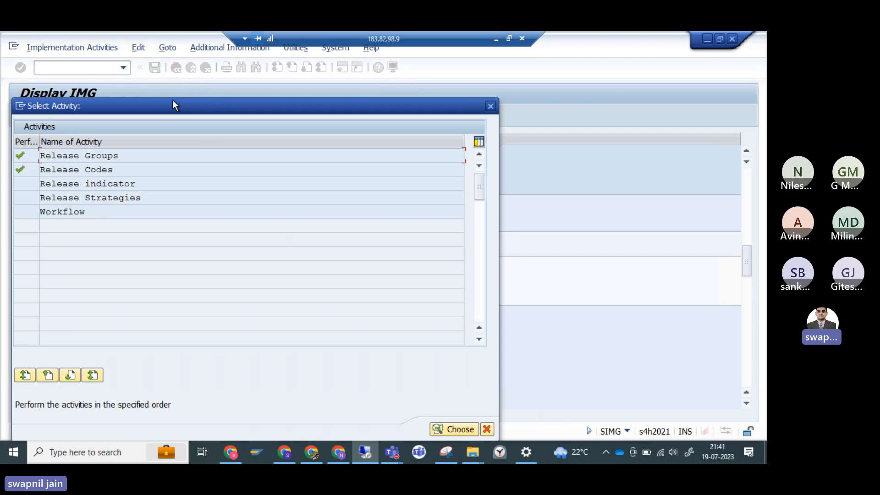
Step: Open Release Indicator and display the details of release IDs 1, B, R and X
double_click(81, 185)
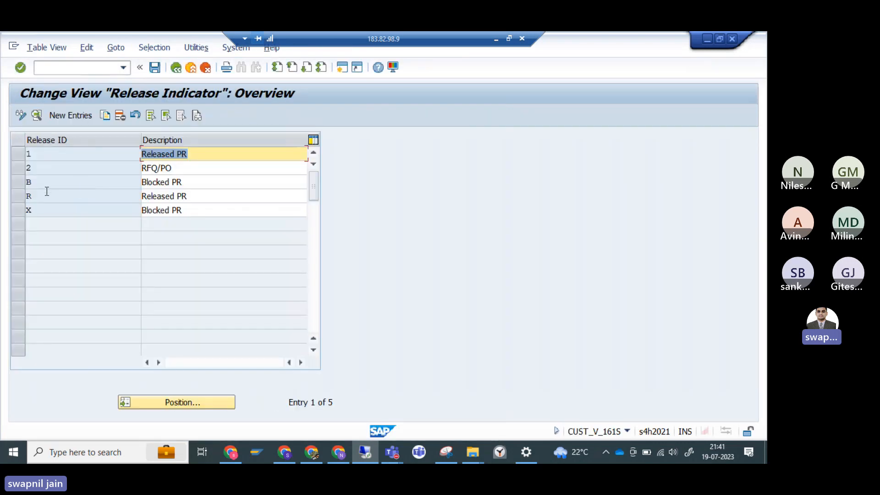
click(14, 155)
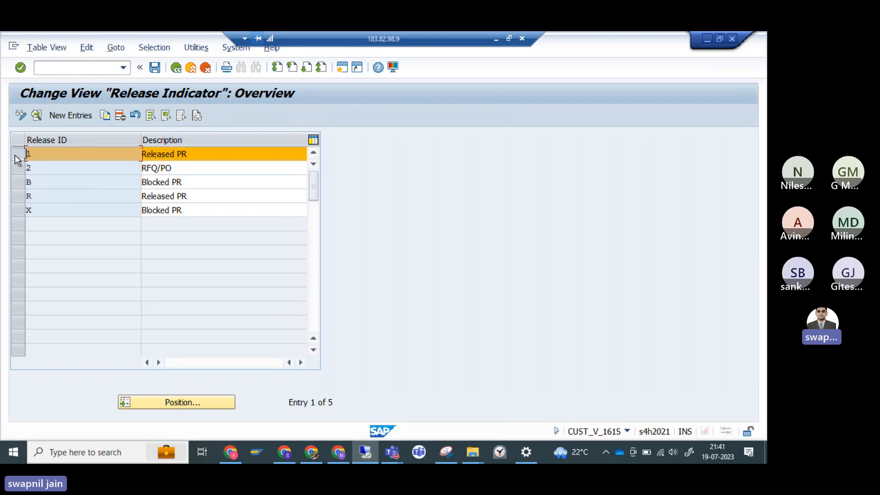
click(18, 182)
click(18, 197)
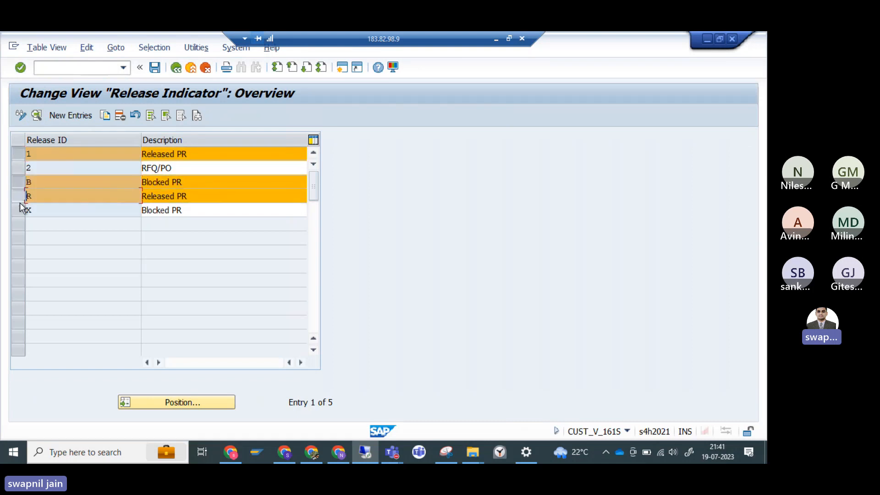
click(20, 209)
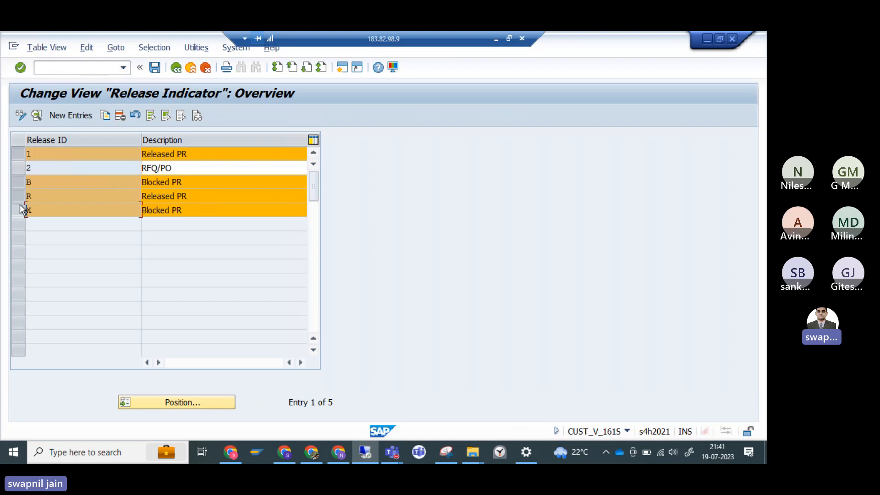
click(36, 115)
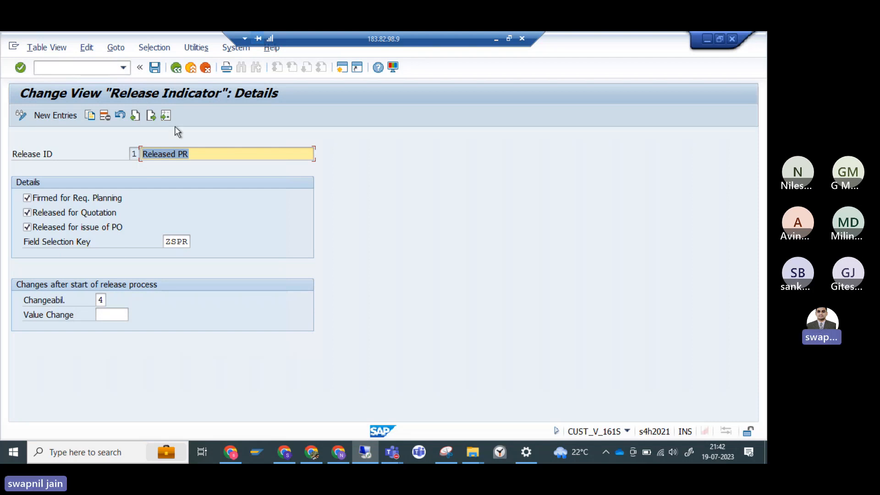
Step: Look through the possible field selection keys for release ID 1, cancel the list, and return to the Release Indicator overview
click(183, 242)
click(197, 241)
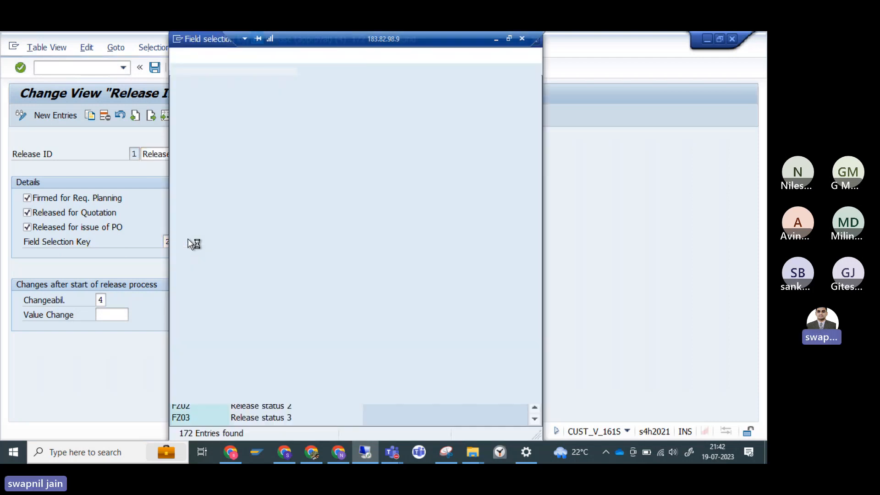
scroll(210, 326, down, 6)
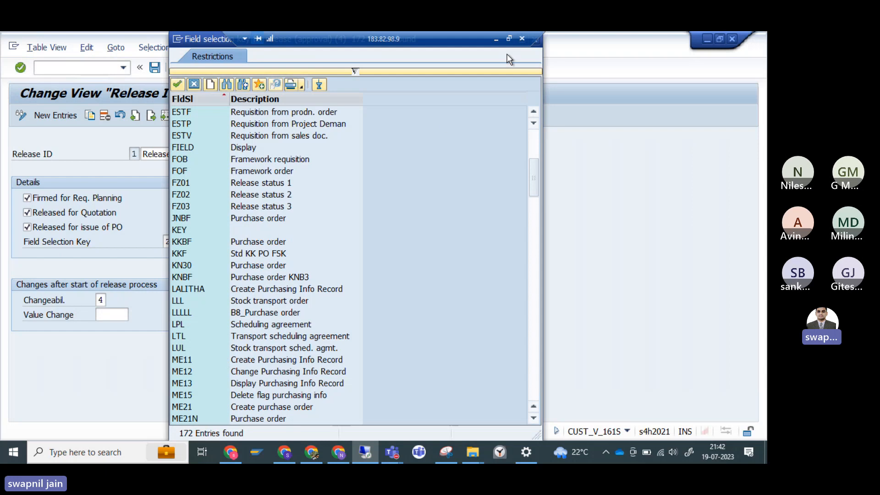
key(Escape)
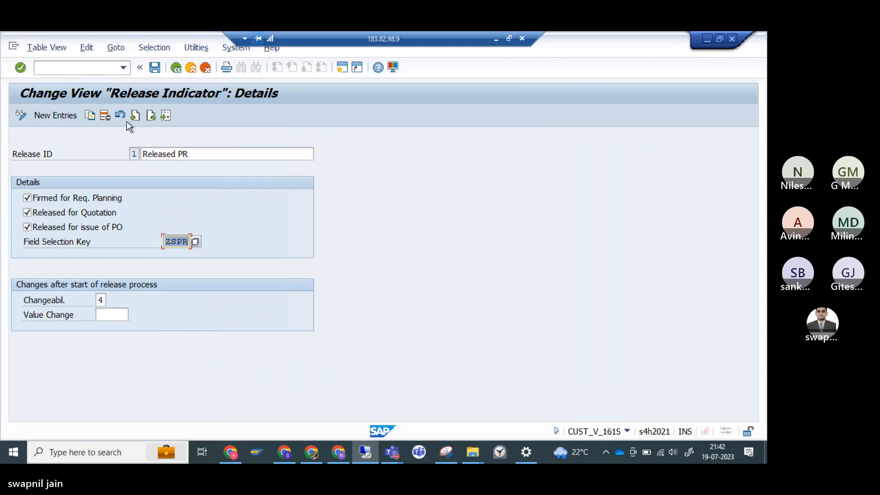
click(180, 69)
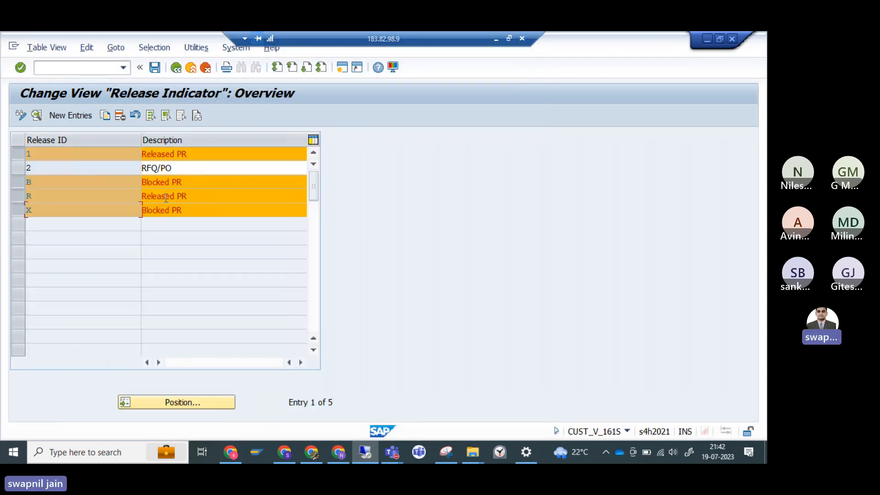
Step: Display the details of release ID B, and return to the release procedure activity selection
click(15, 181)
click(16, 153)
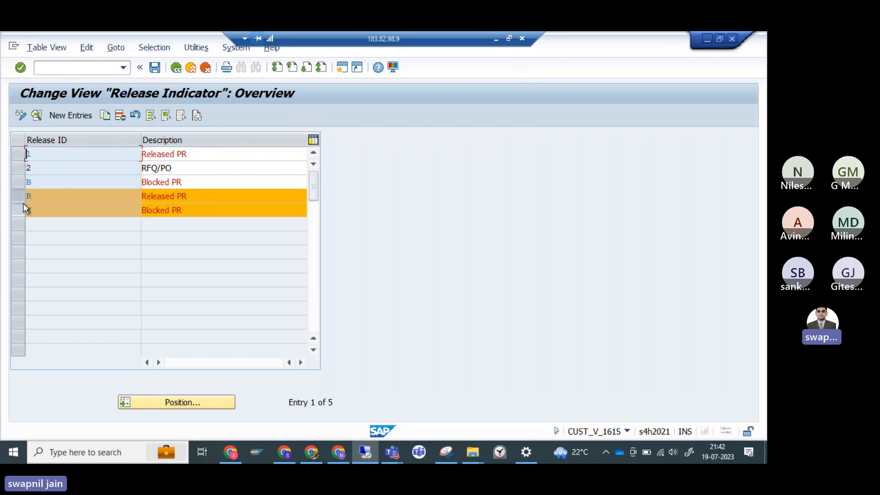
click(20, 182)
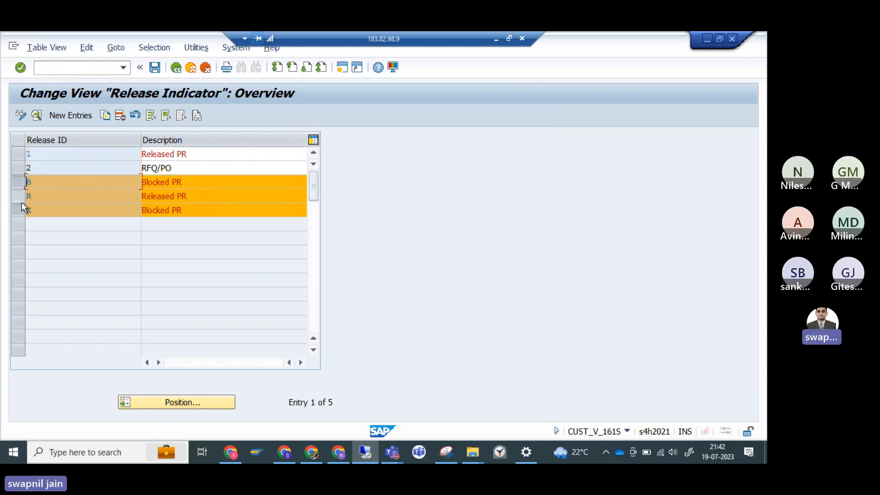
click(21, 210)
click(20, 196)
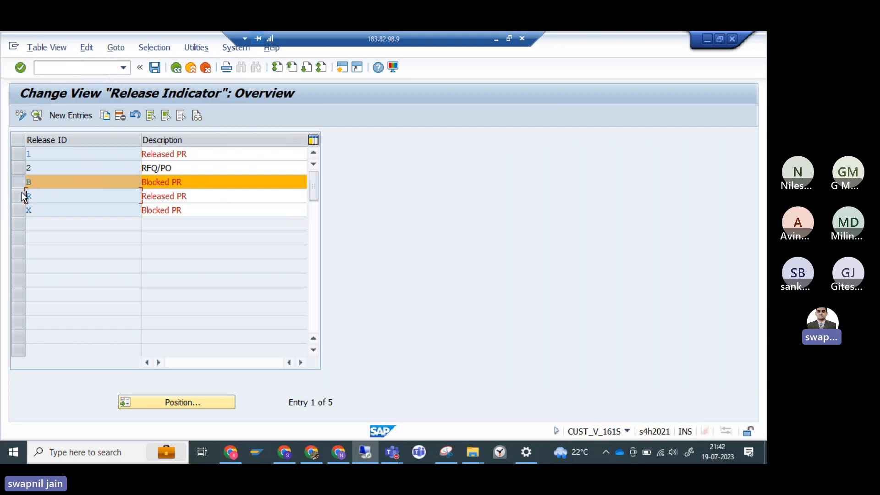
click(21, 196)
click(36, 115)
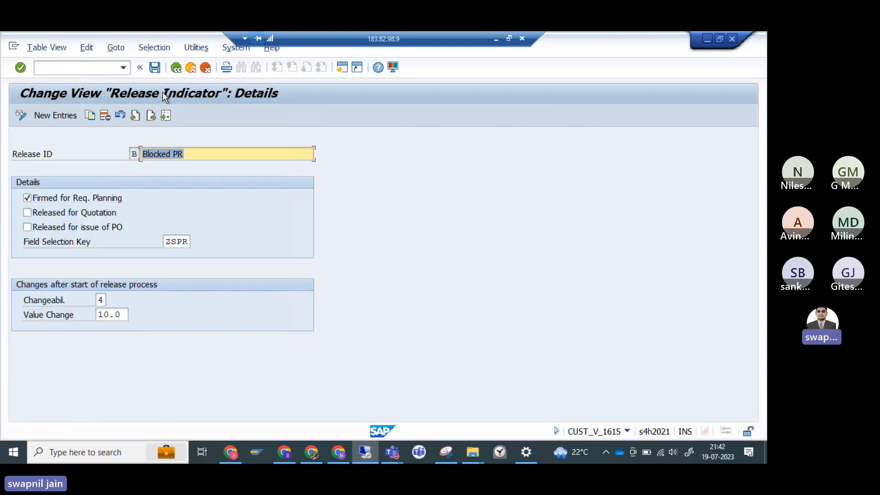
click(177, 68)
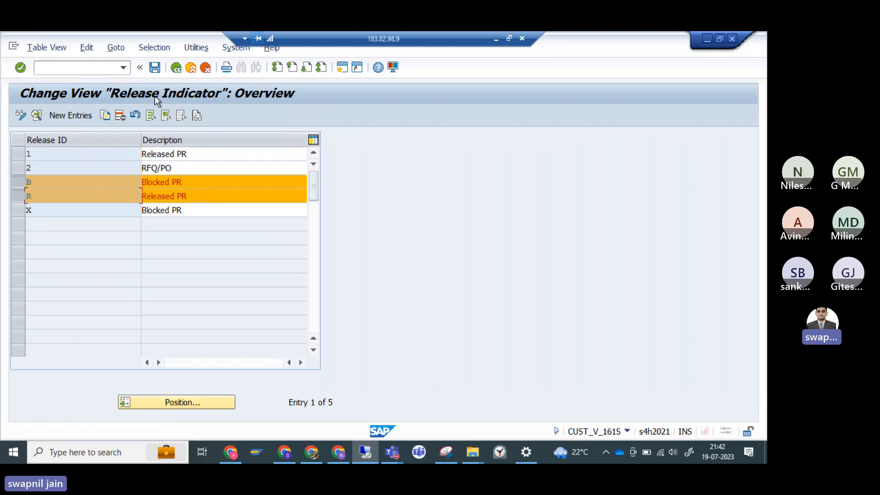
click(175, 70)
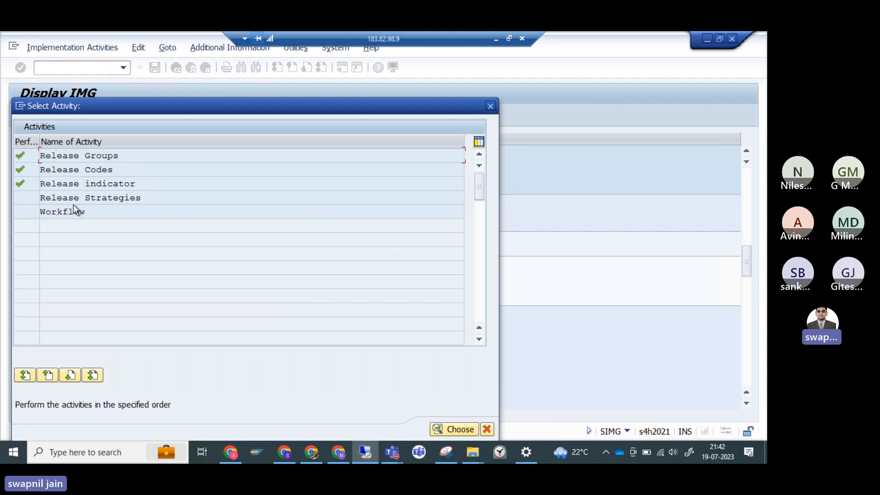
Step: View the existing release strategy P2 of group B2 in Release Strategies, and return to the activity selection
double_click(80, 211)
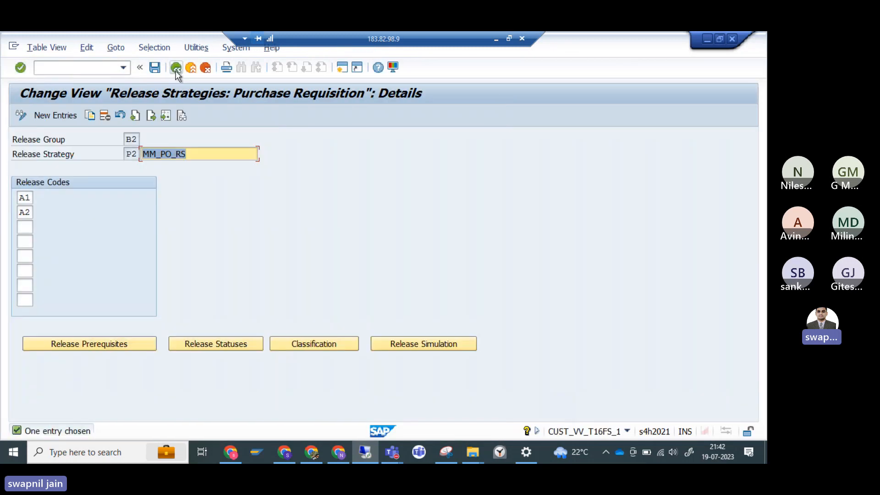
click(176, 67)
click(205, 67)
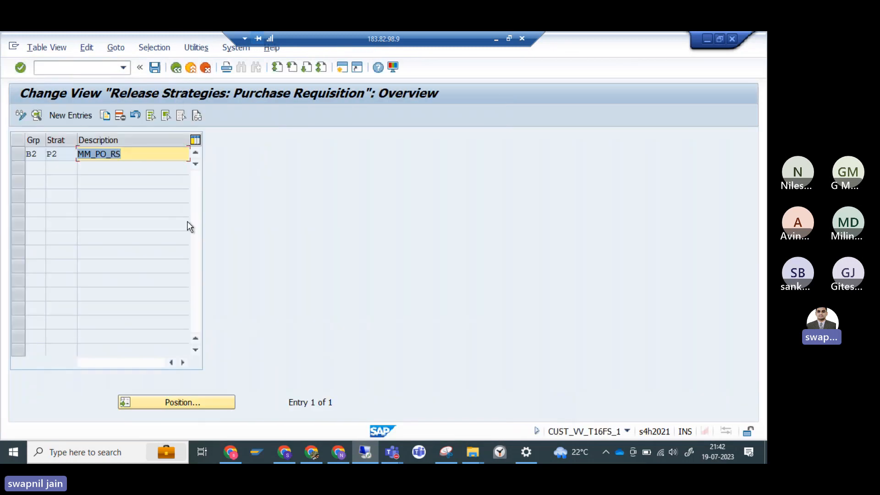
click(176, 68)
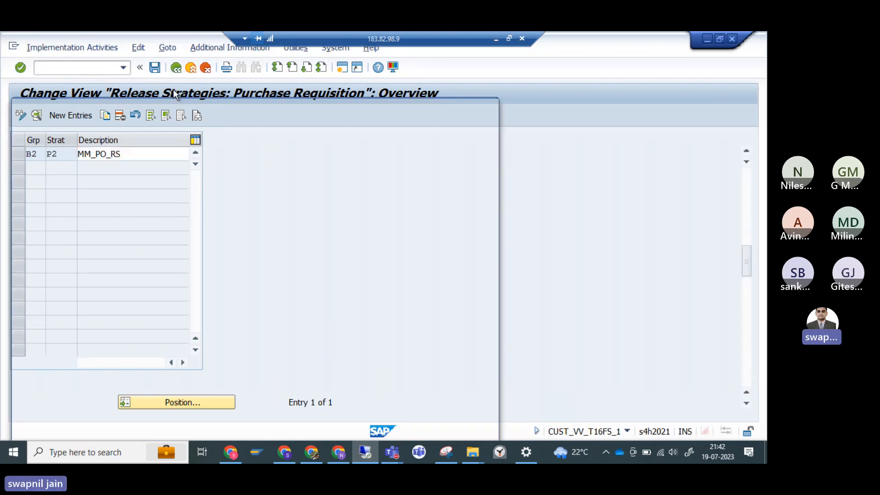
Step: Add release code S3 to release group B2 in Release Codes, with the third approver's first name as its description
double_click(69, 169)
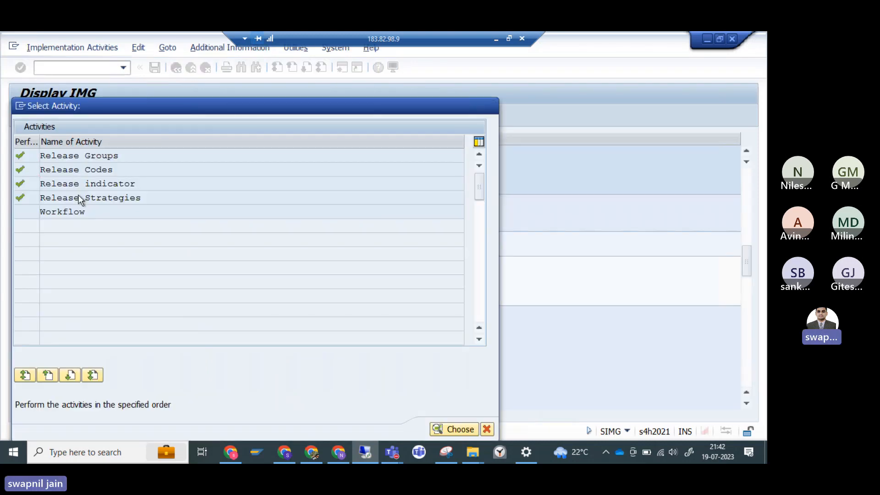
click(51, 118)
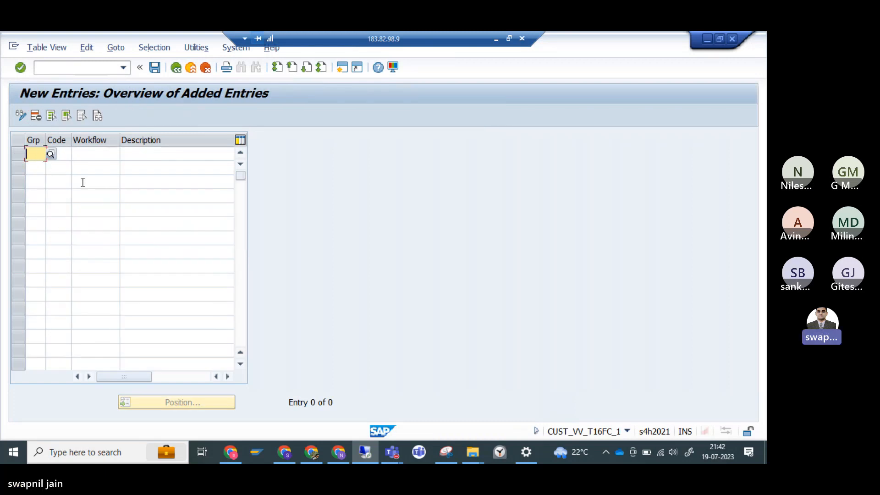
text(B2)
key(Tab)
text(S3)
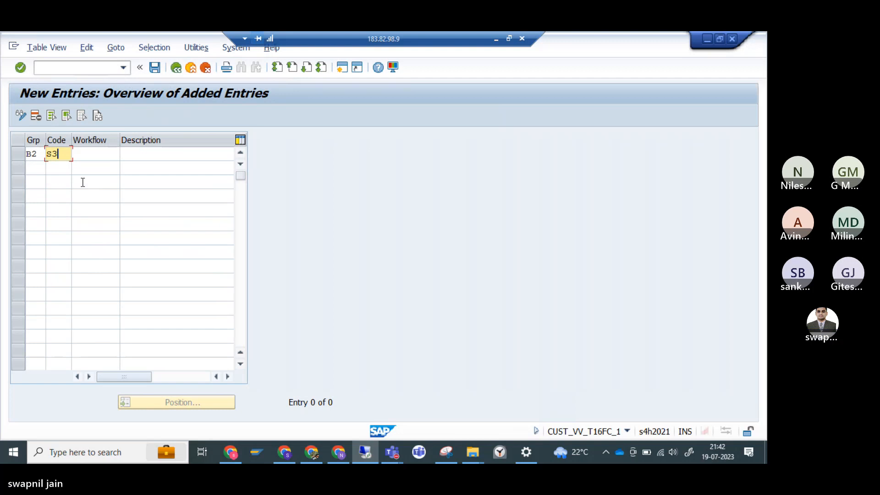
key(Tab)
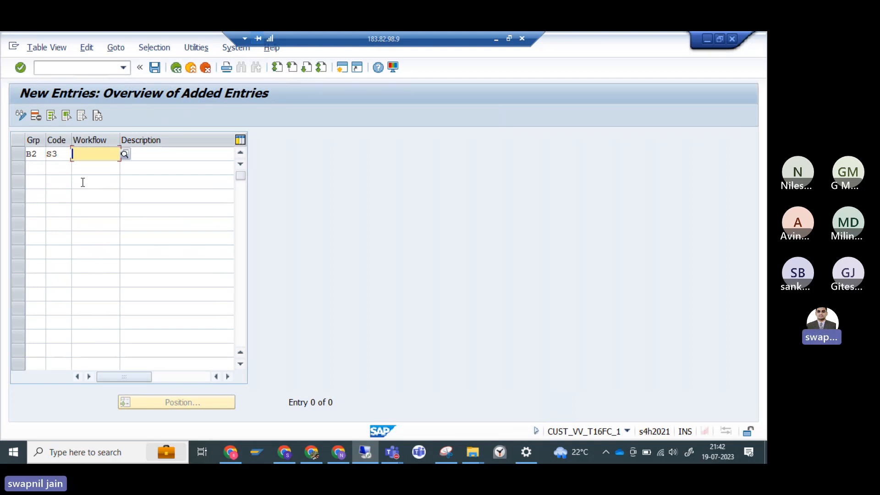
key(Tab)
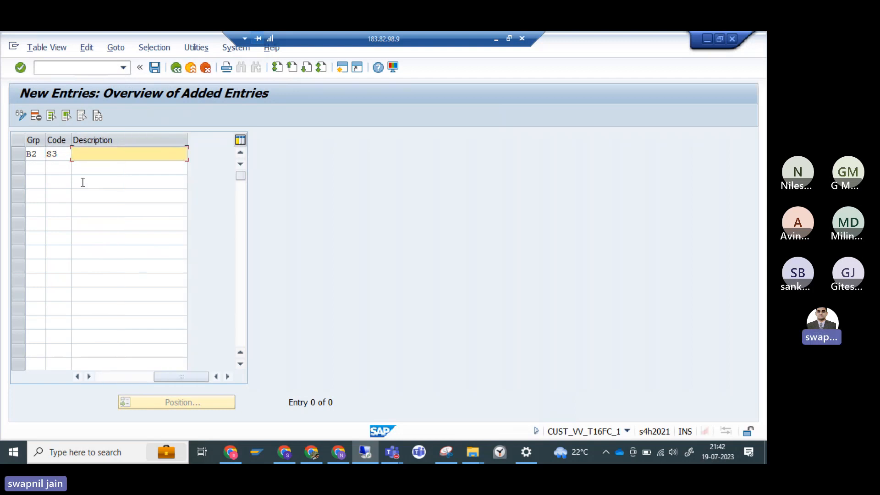
text(av)
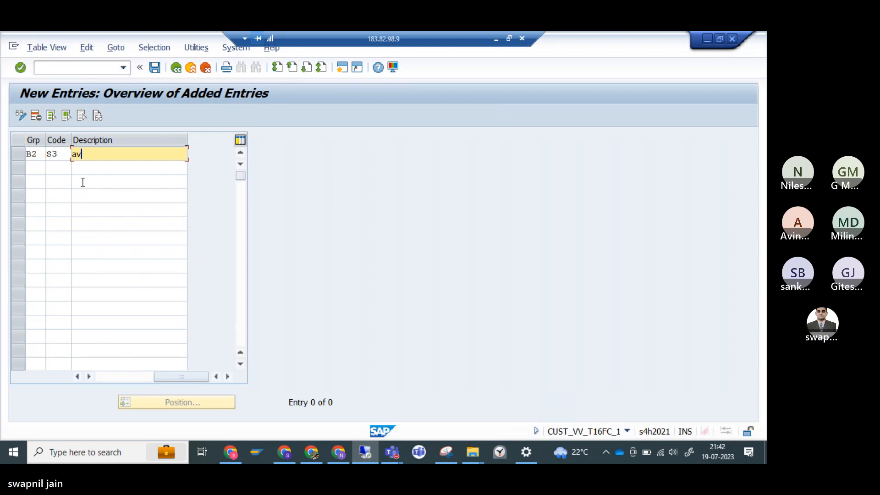
text(inash)
key(Return)
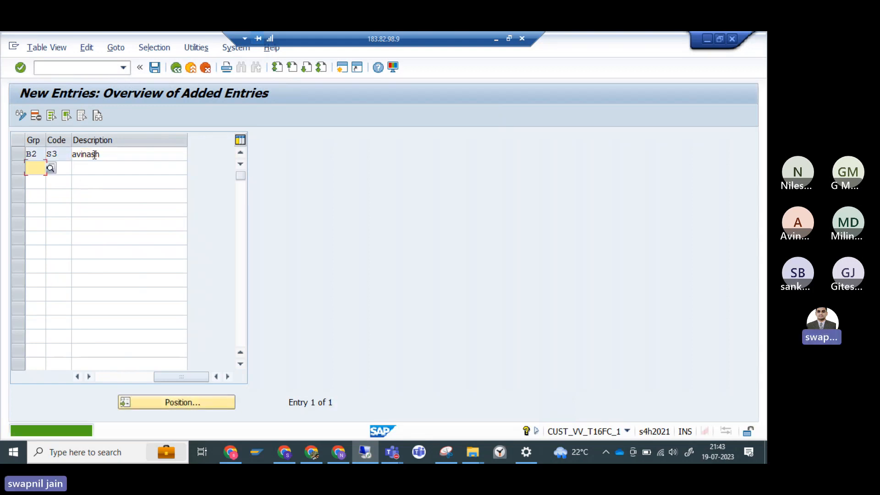
Step: Capitalize the first letter of release code S3's description and validate the entry
click(76, 156)
key(BackSpace)
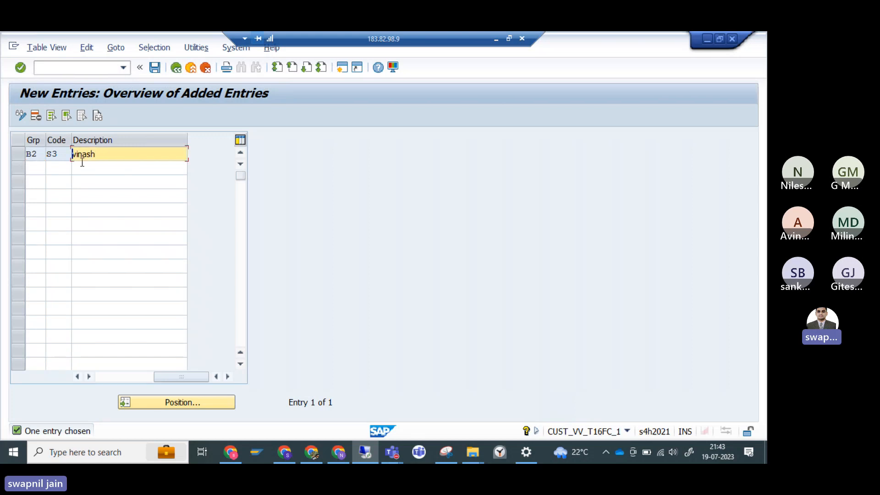
text(A)
click(84, 167)
click(79, 155)
key(BackSpace)
text(A)
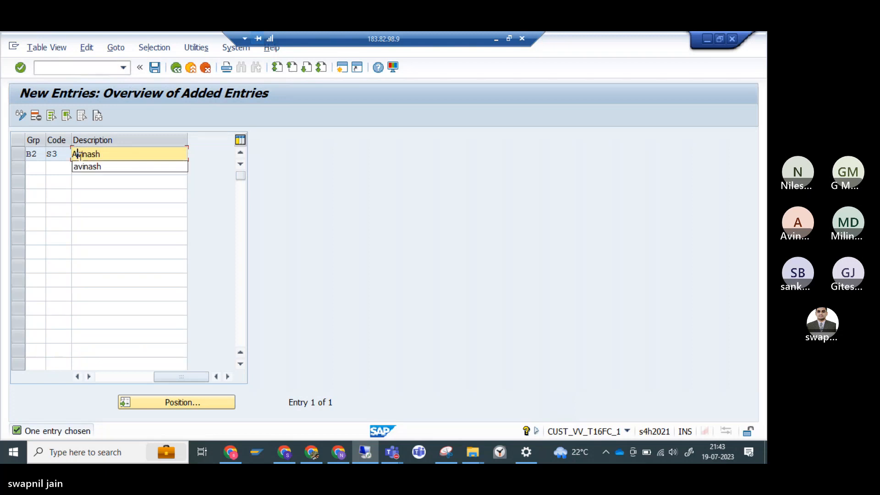
key(Return)
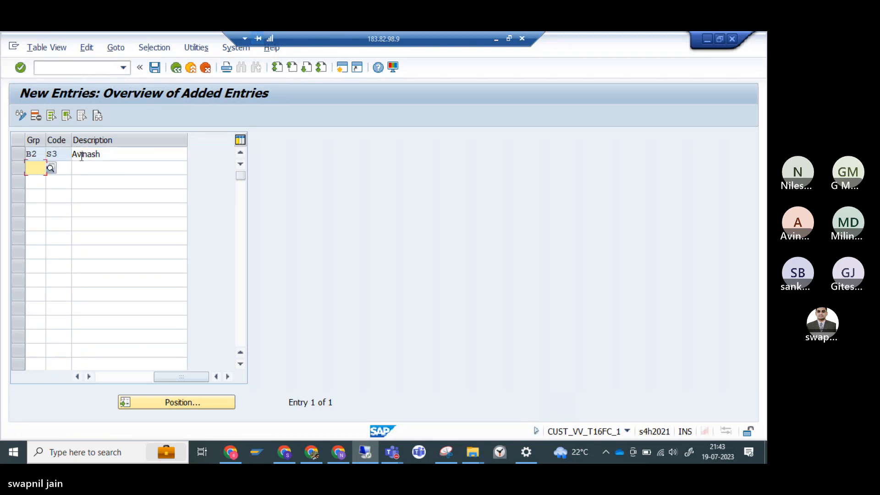
Step: Save release code S3 under the proposed customizing request, check codes S1 to S3, and return to the activity selection
click(156, 67)
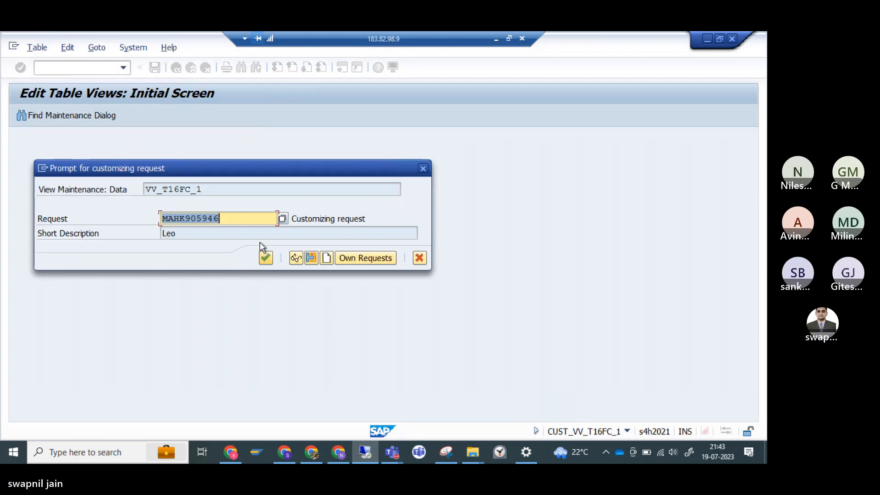
click(266, 258)
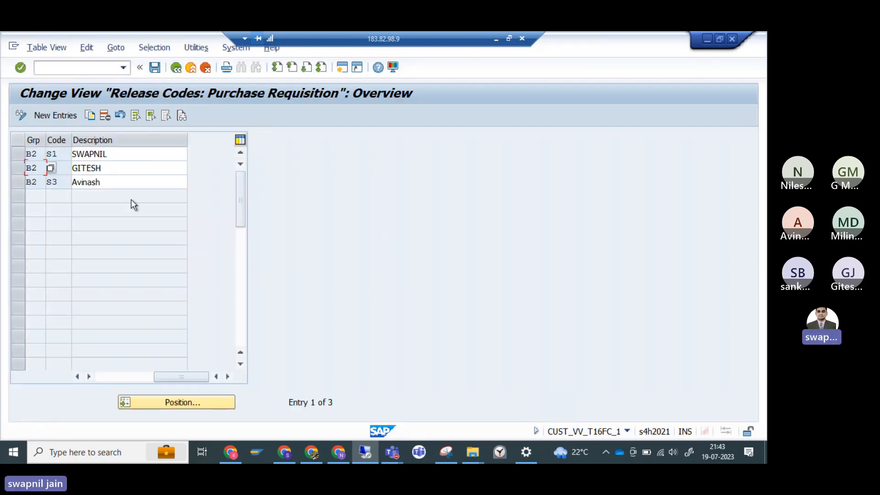
click(98, 154)
click(99, 168)
click(99, 182)
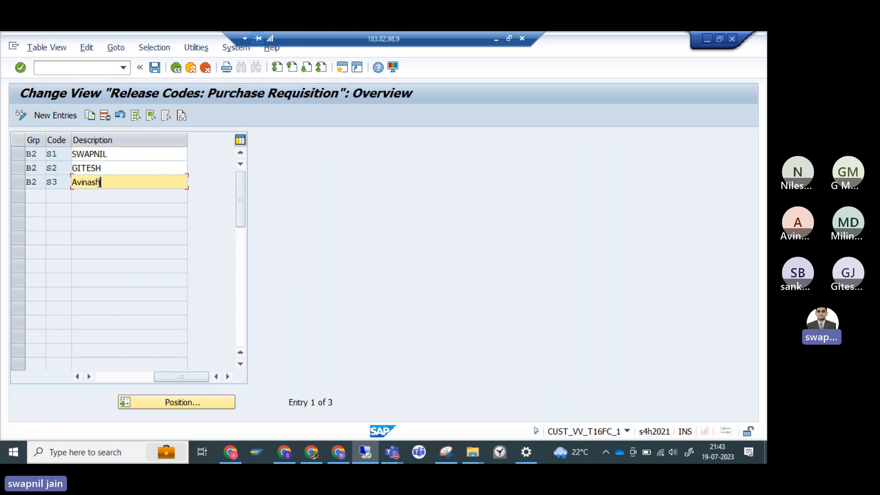
click(176, 68)
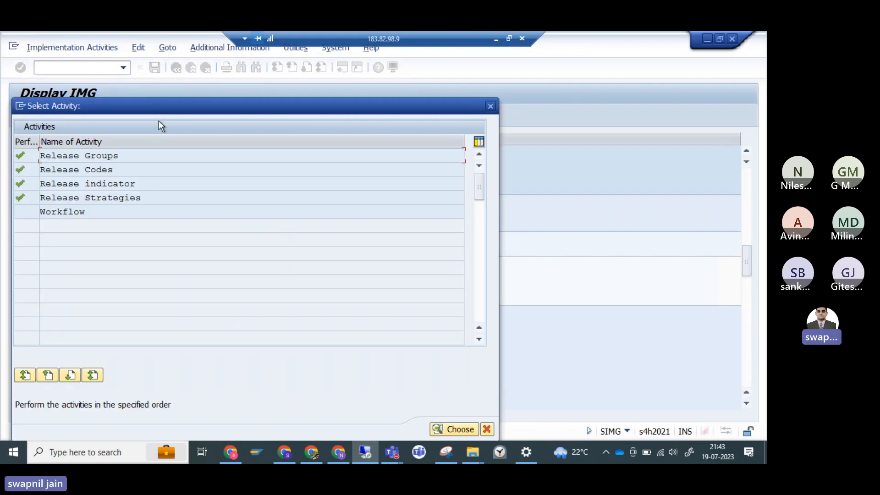
Step: Open Release Strategies, delete strategy P2 (MM_PO_RS) of release group B2, and save the deletion
double_click(64, 196)
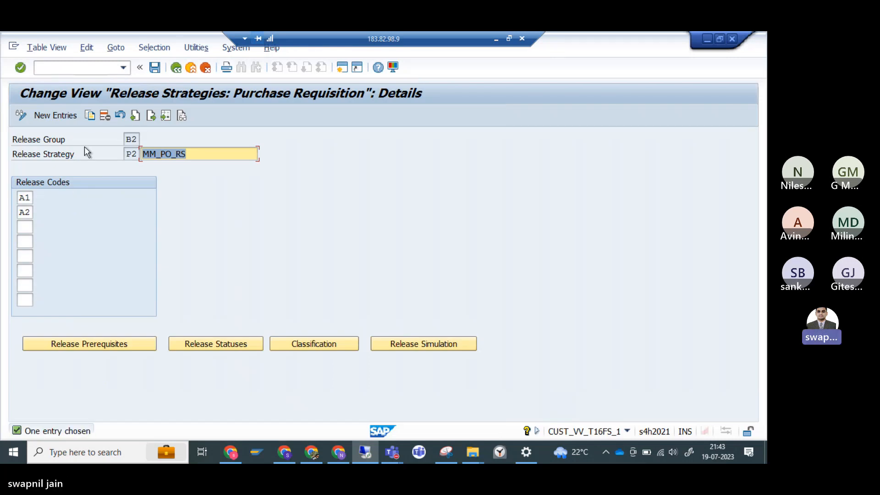
click(57, 117)
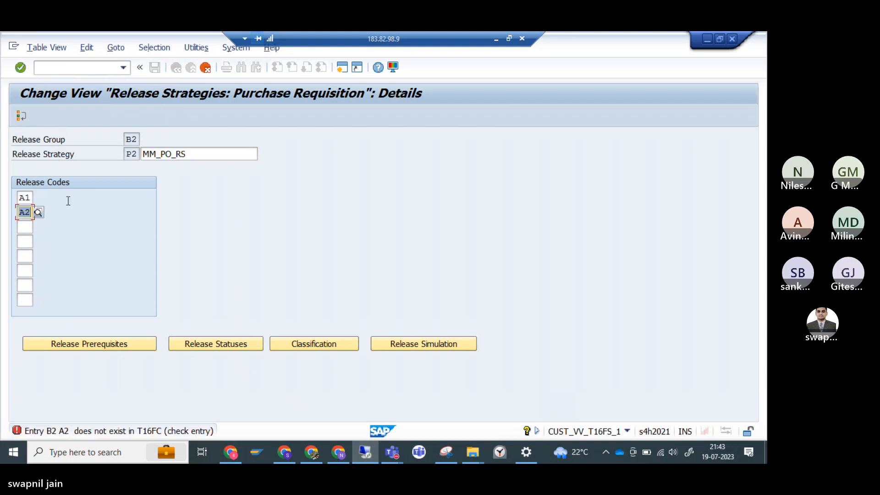
click(204, 68)
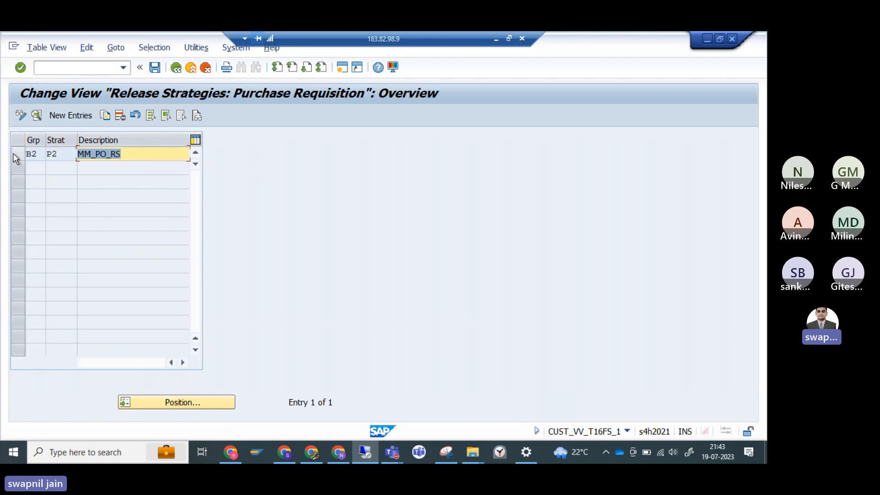
click(13, 154)
click(119, 116)
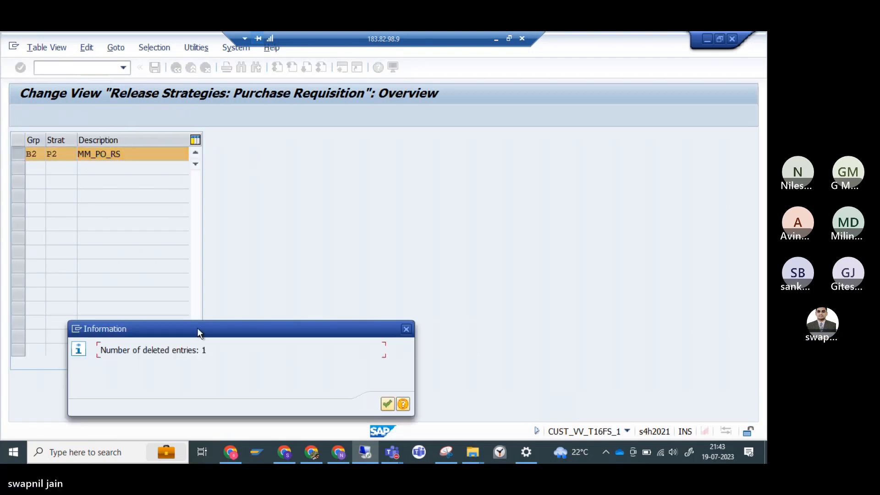
click(387, 402)
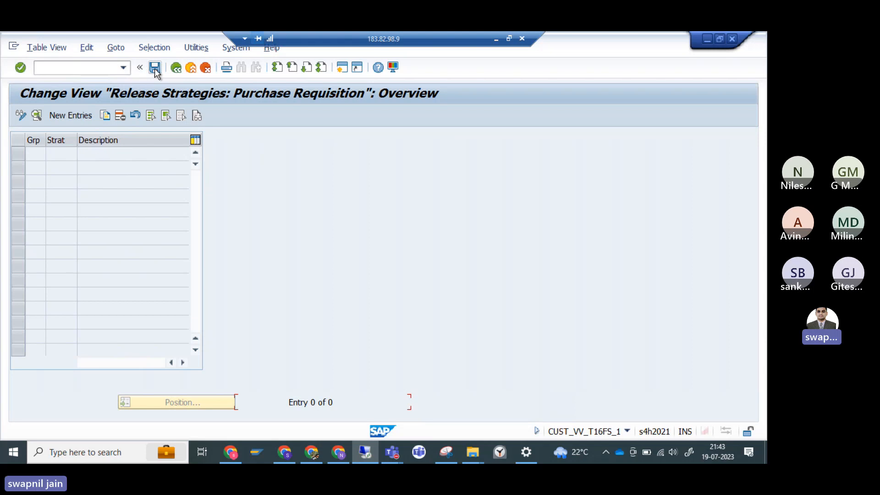
click(262, 244)
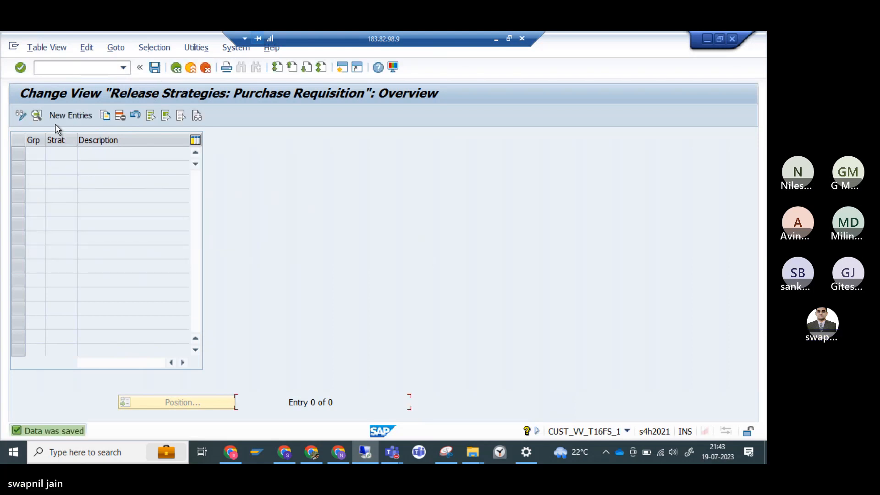
Step: Create a new release strategy entry for release group B2 with strategy key r1
click(54, 118)
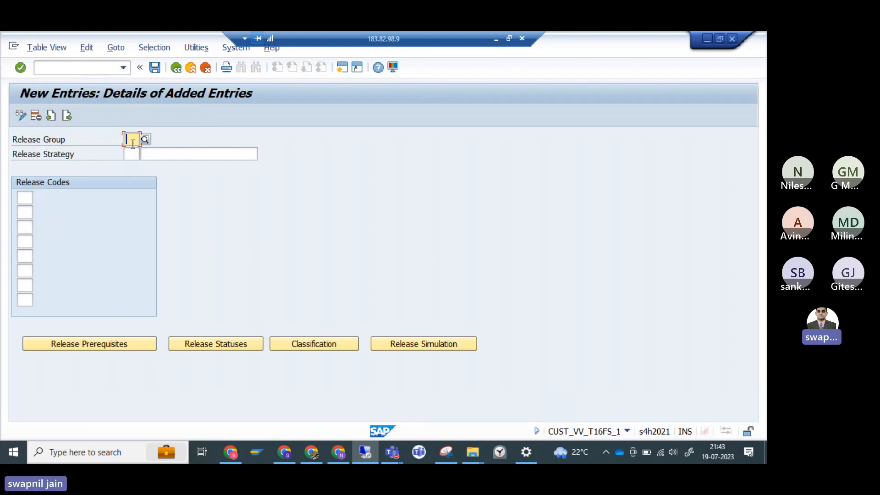
text(b)
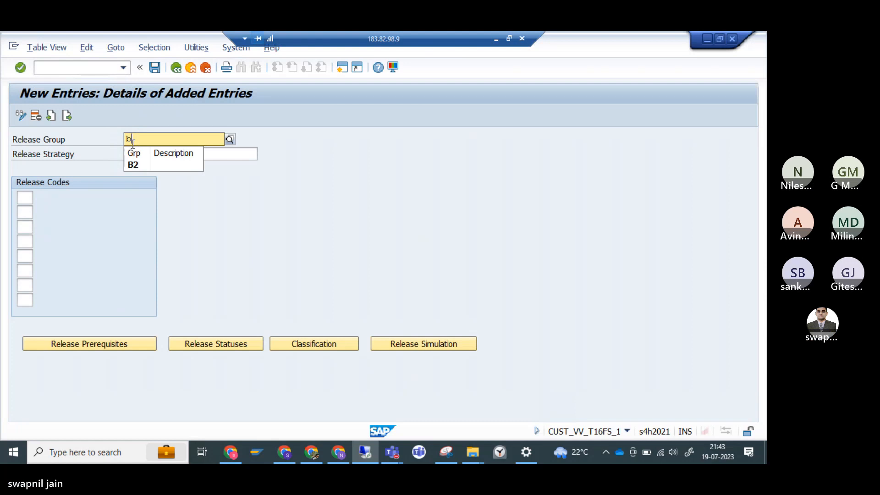
text(2)
click(128, 166)
click(134, 158)
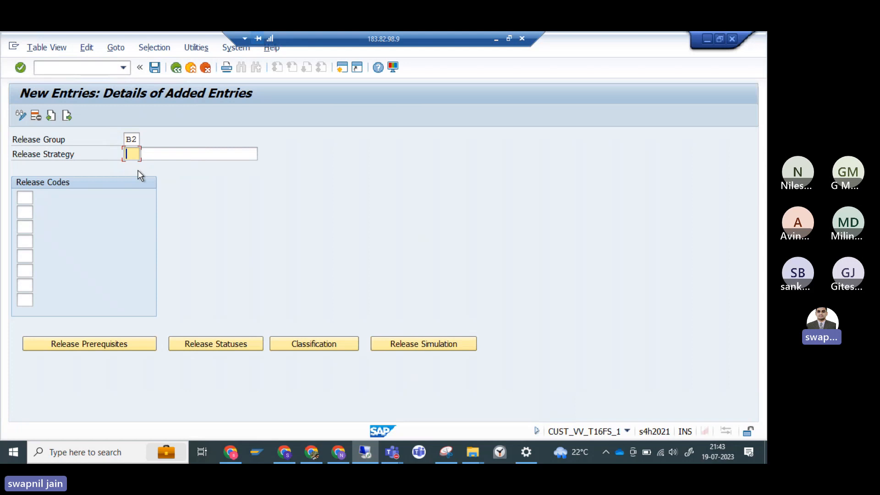
text(r1)
key(Tab)
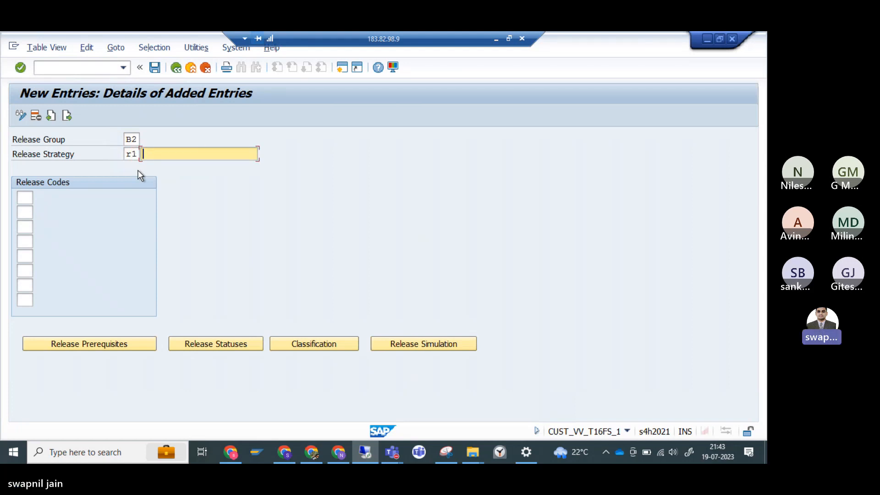
Step: Enter "pr release str" as the description of the new release strategy
text(pr rele)
text(as)
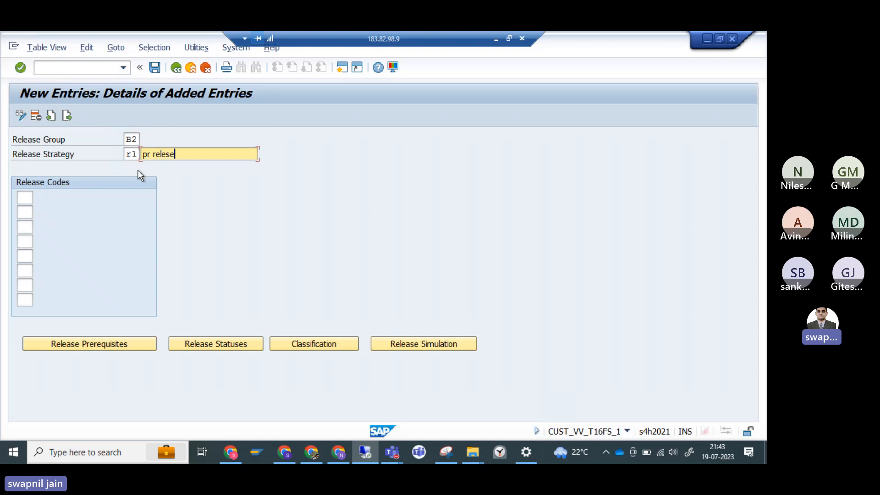
key(BackSpace)
key(BackSpace)
text(as)
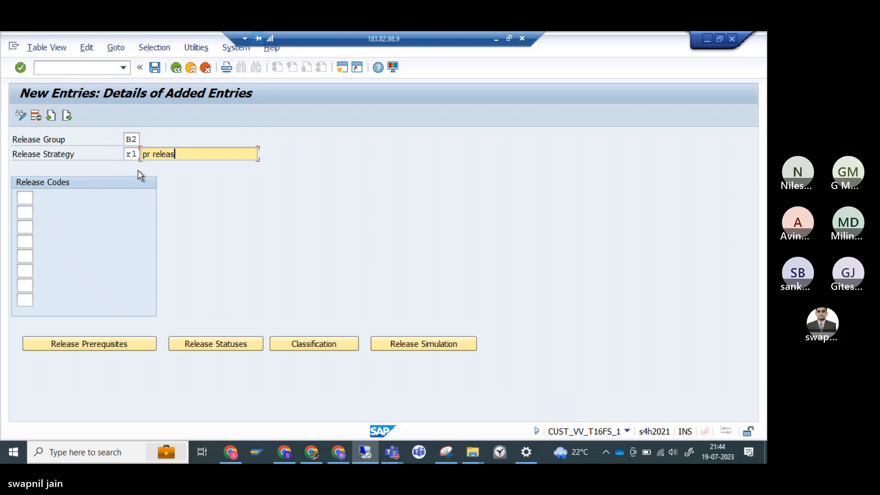
text(e str)
Step: Assign release codes S1, S2 and S3, in that order, to the new release strategy
click(25, 198)
text(s)
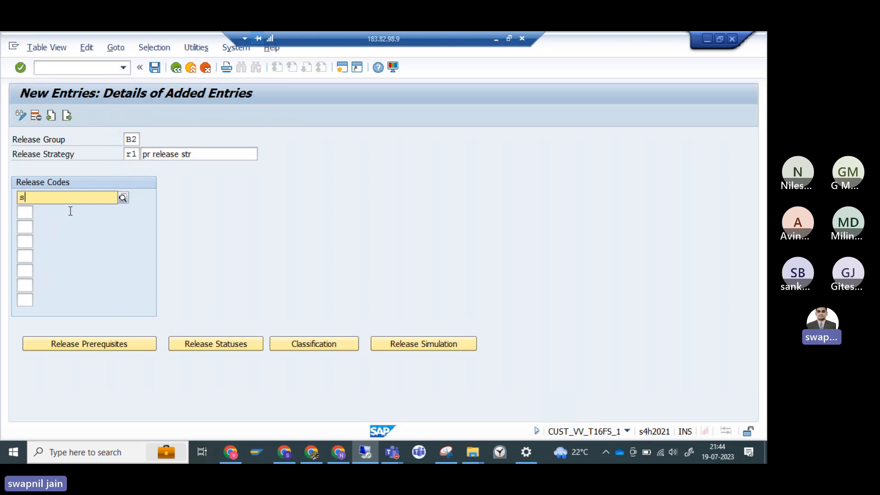
text(1)
click(27, 226)
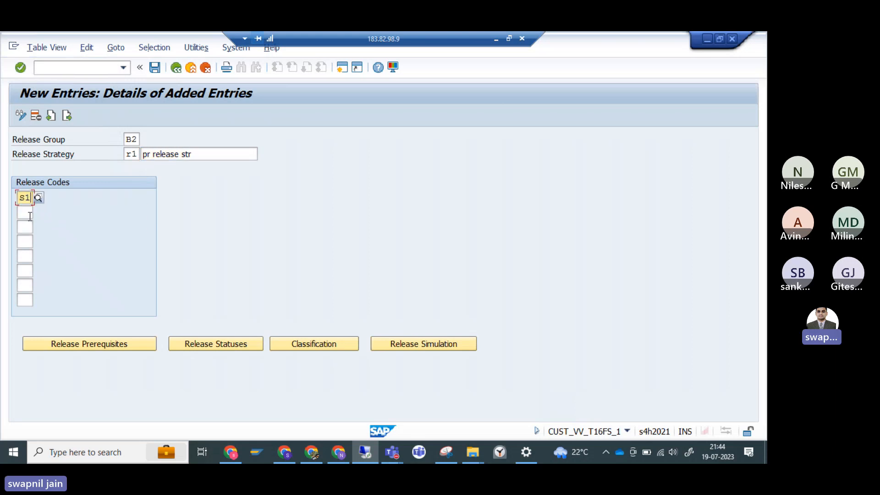
click(29, 214)
text(s2)
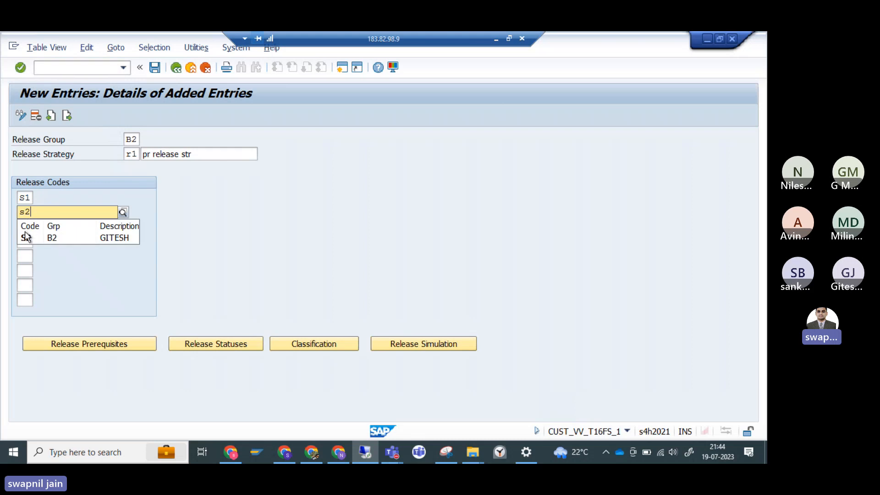
click(26, 238)
click(28, 226)
text(s3)
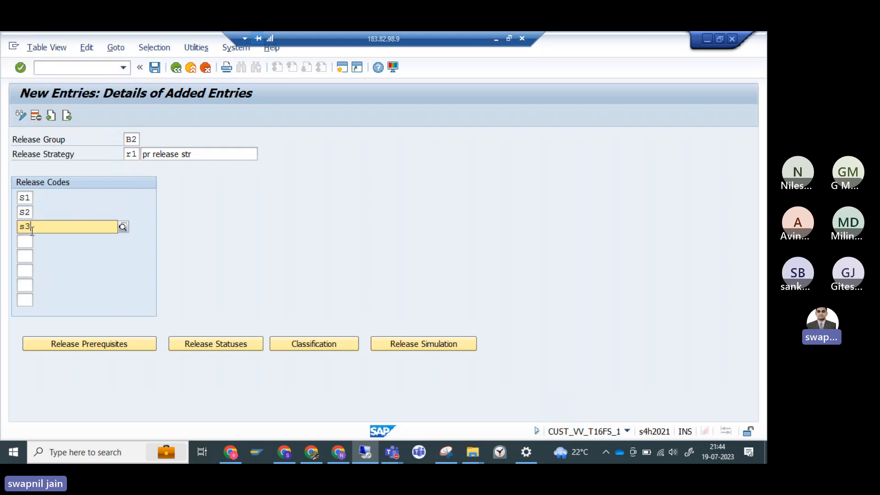
click(33, 250)
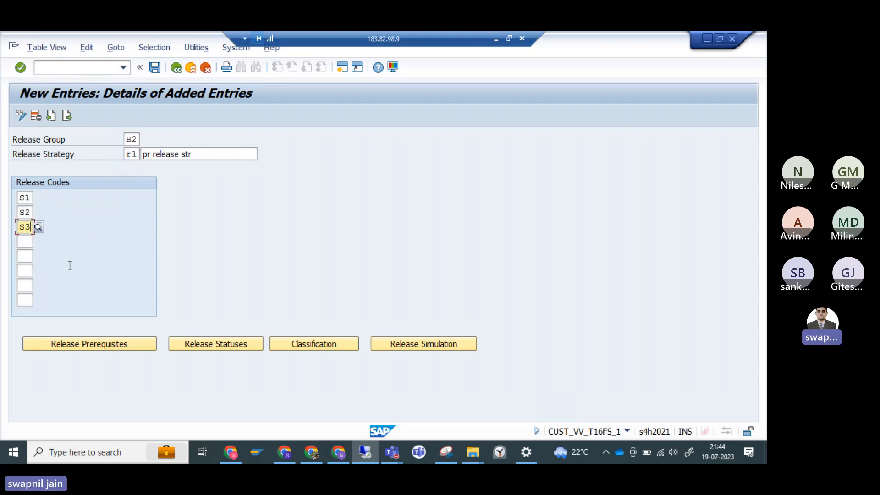
Step: Capitalize the strategy key as R1 and its description as "PR release str", and validate the entry
click(133, 140)
click(159, 127)
click(133, 154)
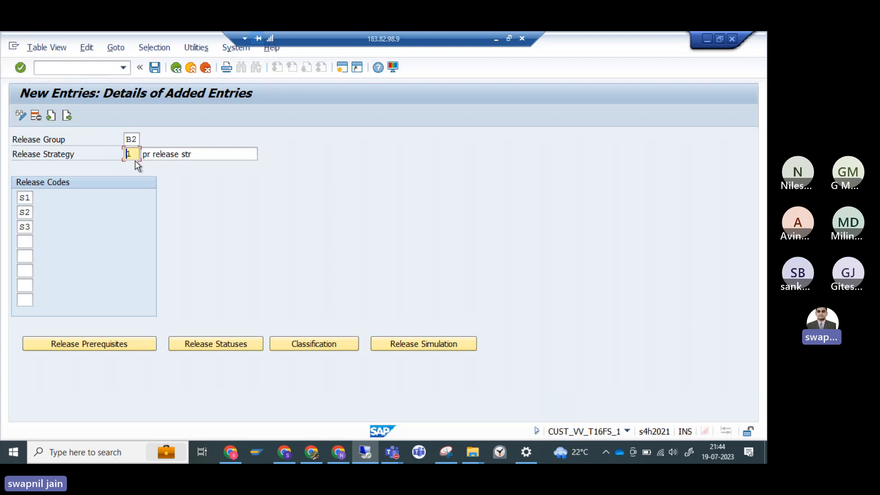
text(R)
click(148, 155)
key(BackSpace)
key(Delete)
key(Delete)
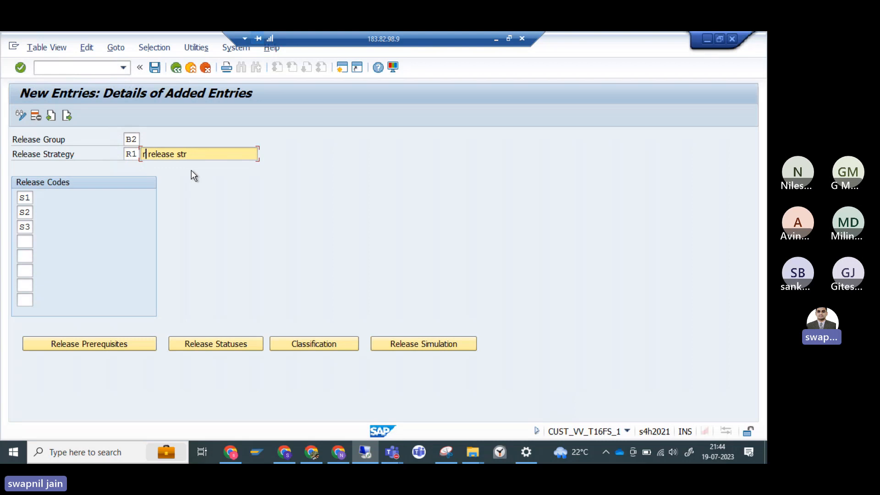
text(PR)
key(Return)
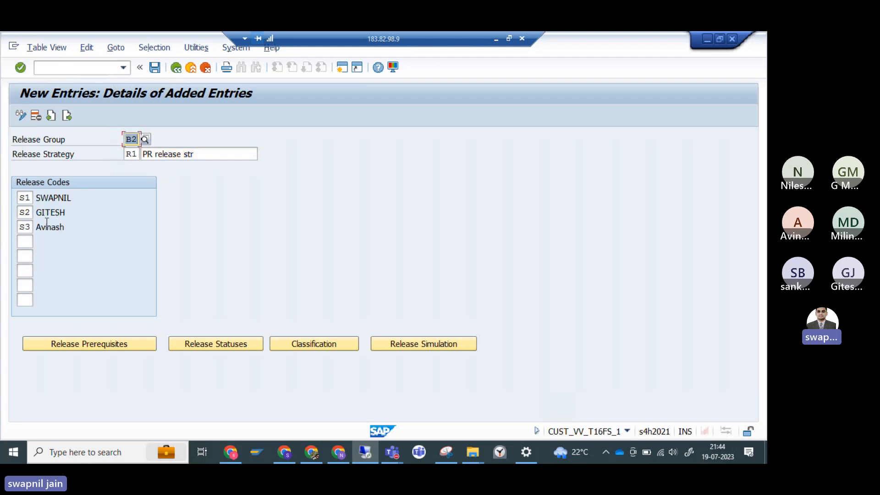
Step: Set the release prerequisites so that S2 requires S1 and S3 requires both S1 and S2, and accept them
click(78, 346)
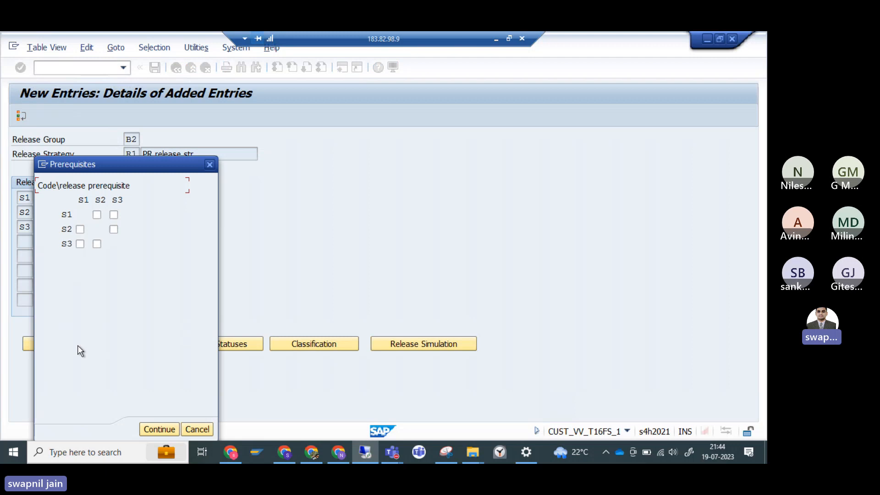
click(80, 243)
click(96, 244)
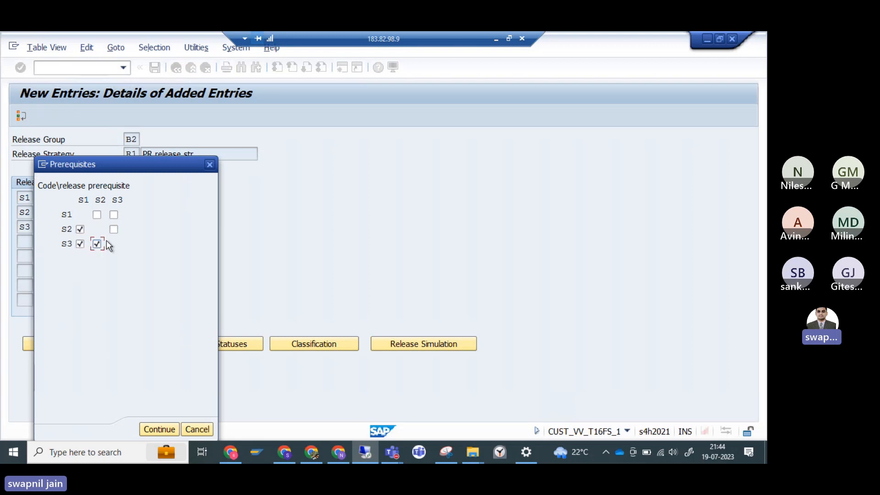
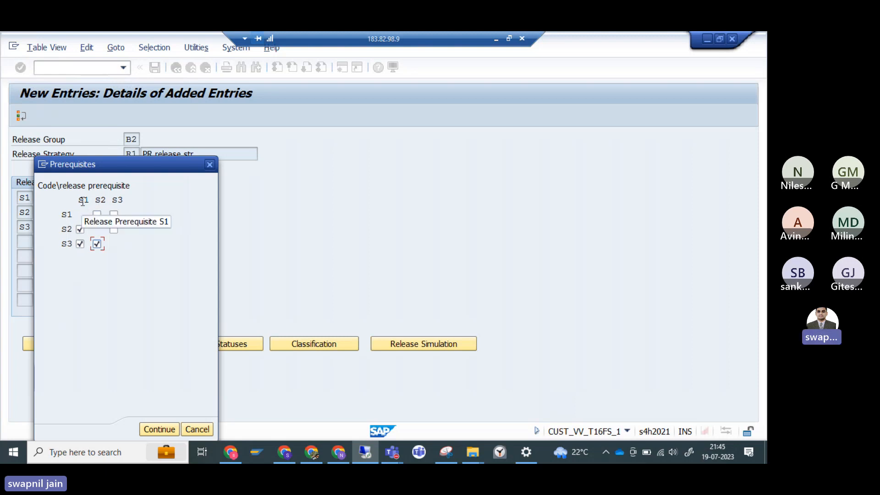
click(80, 243)
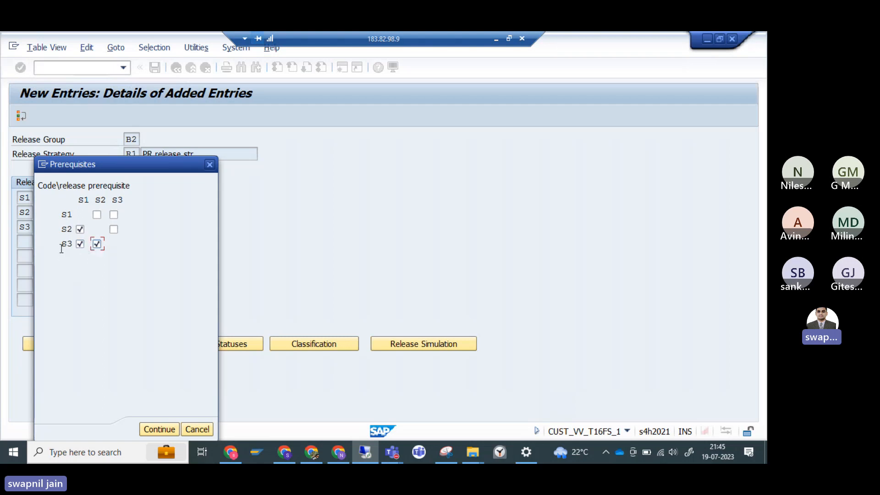
click(155, 434)
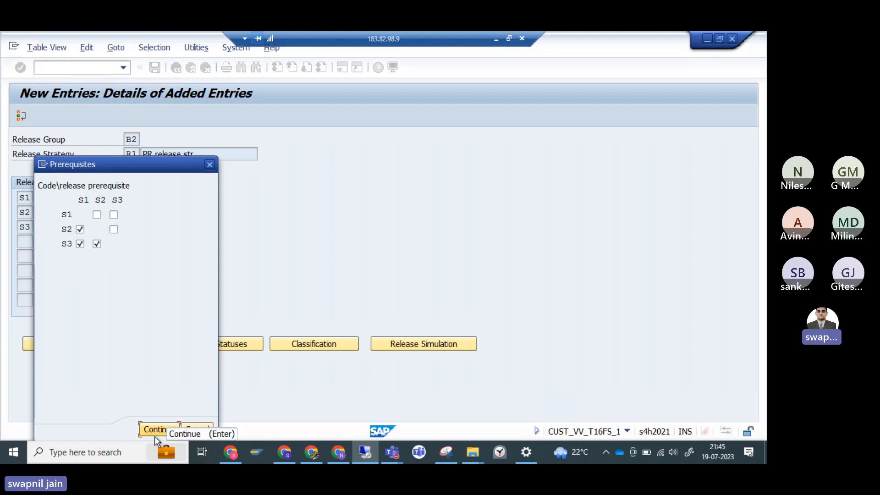
click(158, 426)
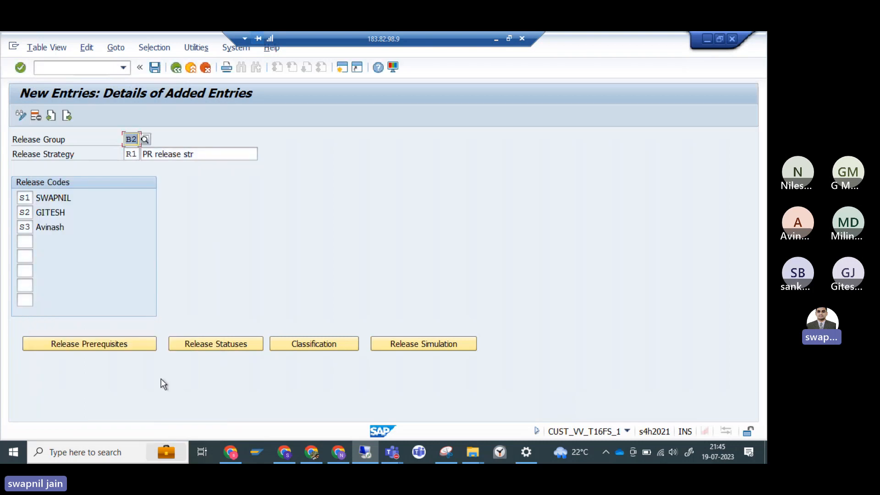
Step: Assign release indicator B to the unreleased, S1-only and S1-plus-S2 combinations in the release statuses
click(194, 344)
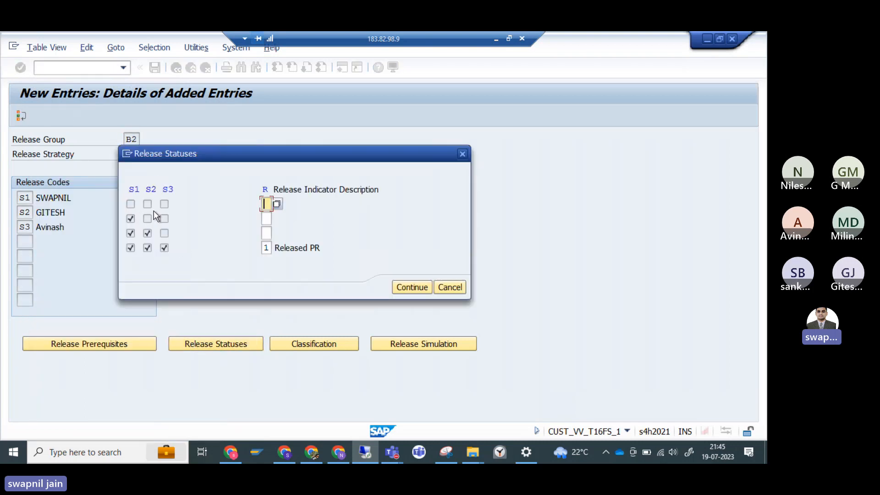
click(275, 204)
double_click(402, 136)
click(267, 219)
click(276, 219)
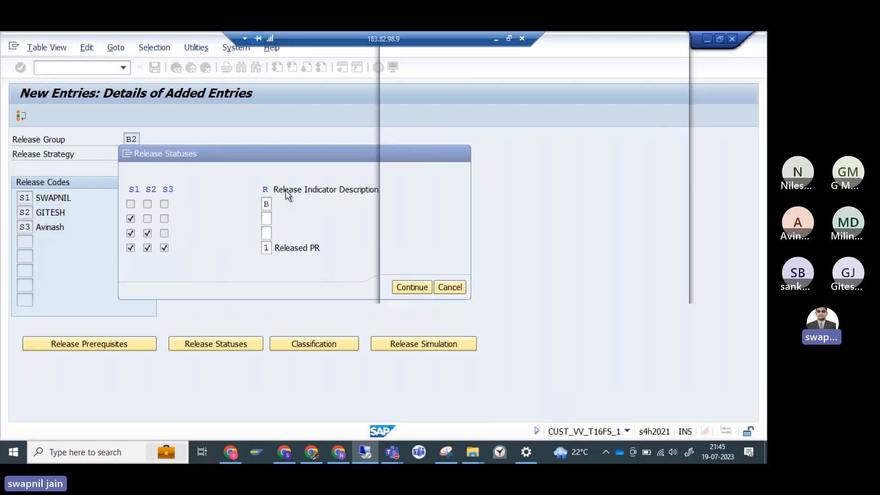
double_click(386, 136)
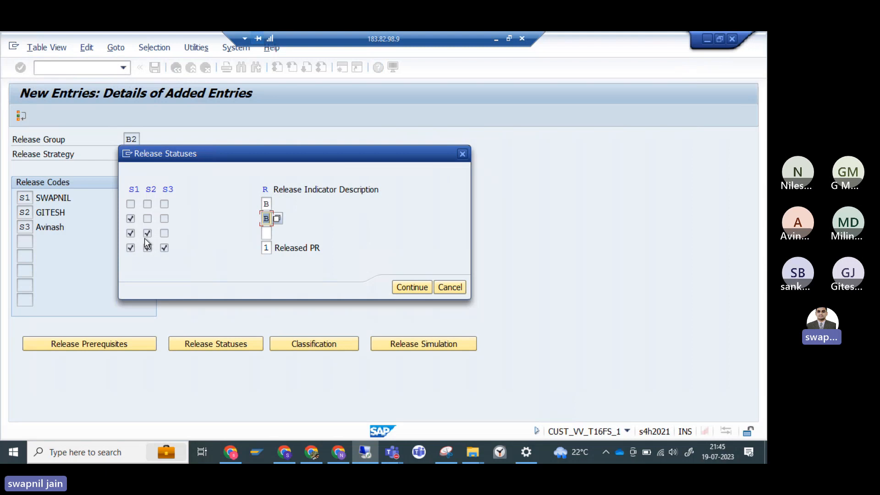
click(267, 233)
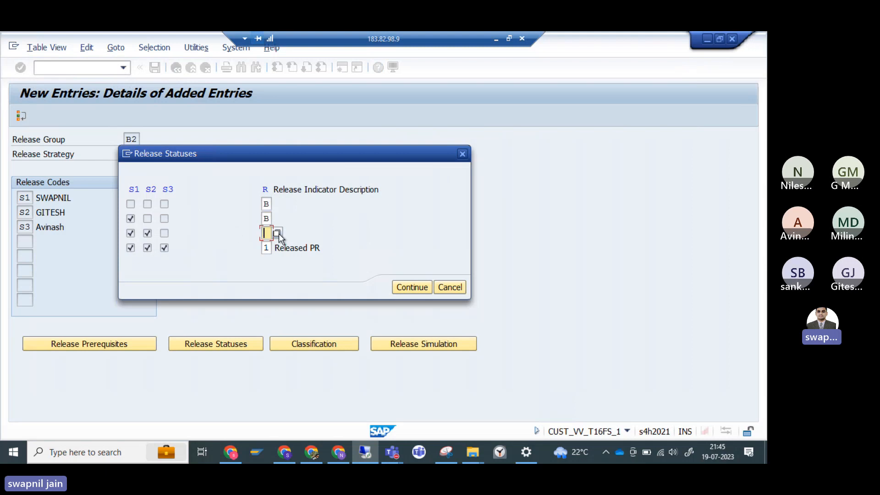
click(277, 234)
double_click(397, 138)
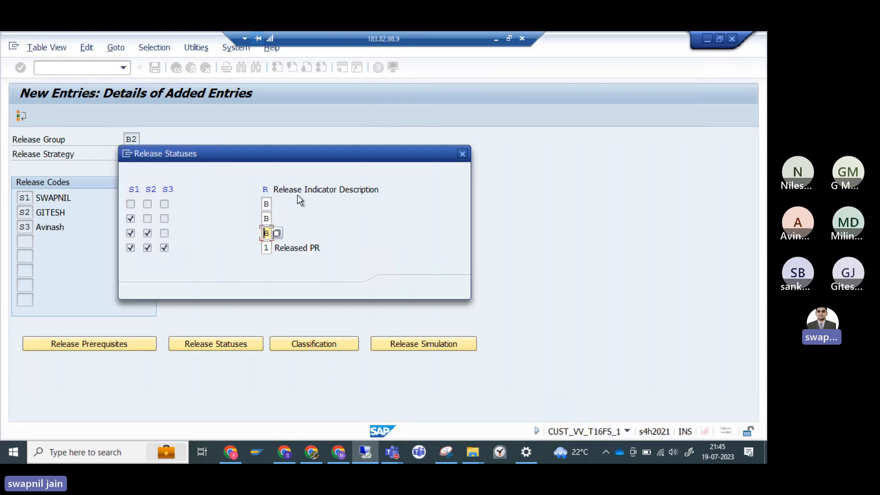
Step: Assign release indicator R to the status with S1, S2 and S3 all released, accept the statuses, and save strategy R1
click(267, 248)
click(277, 248)
double_click(395, 146)
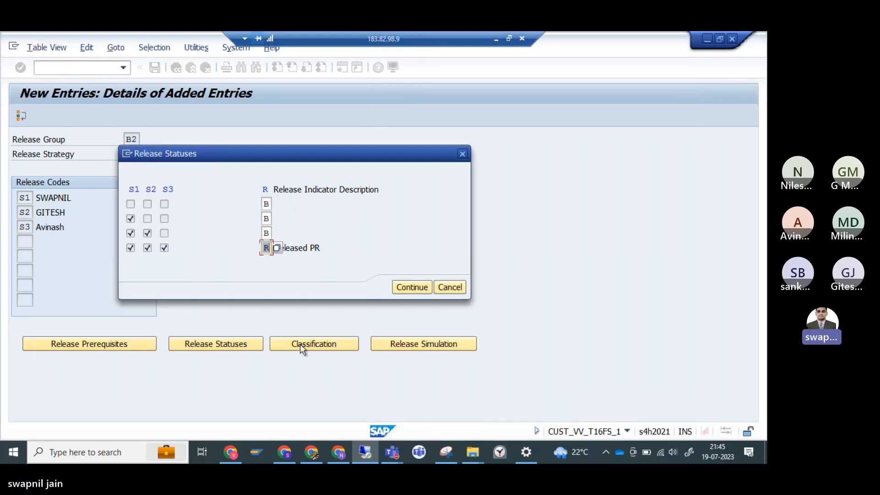
click(131, 205)
click(406, 288)
click(154, 67)
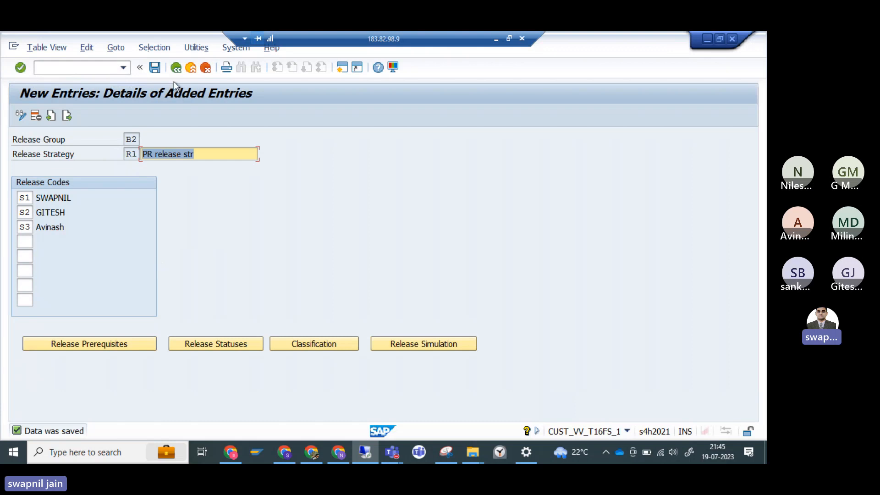
click(176, 68)
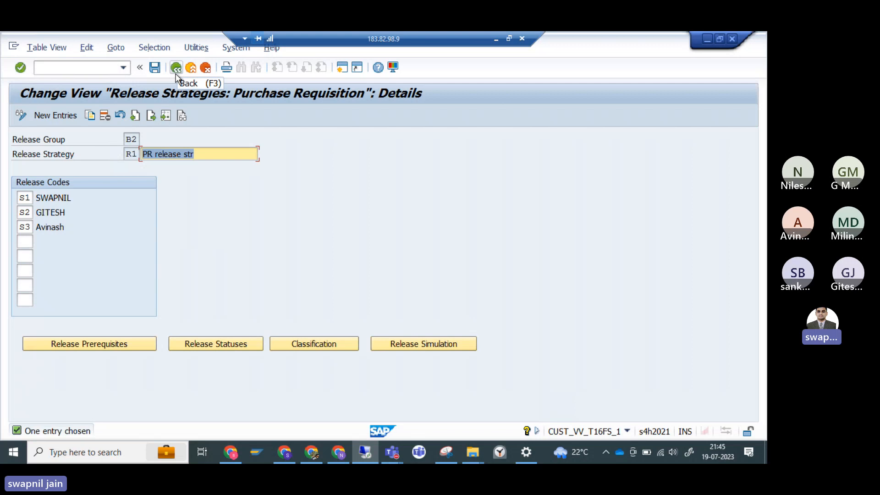
Step: Open Create Purchase Requisition with transaction me51n in a new session
click(350, 68)
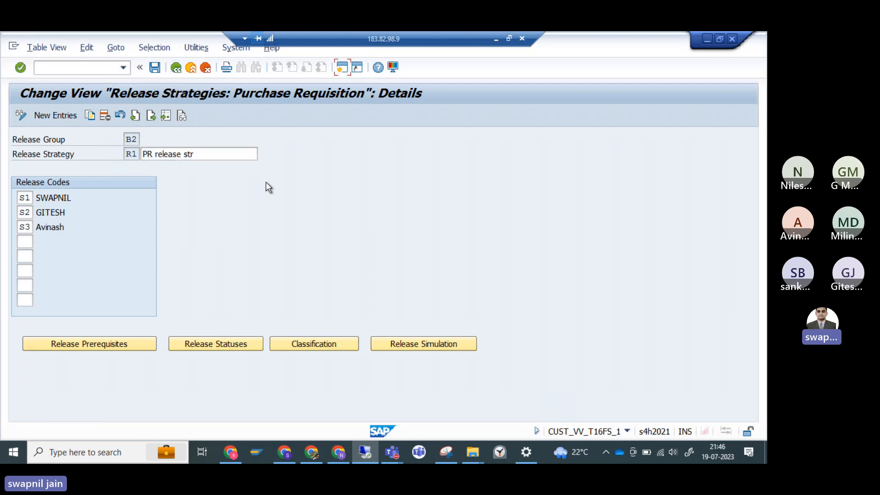
text(me)
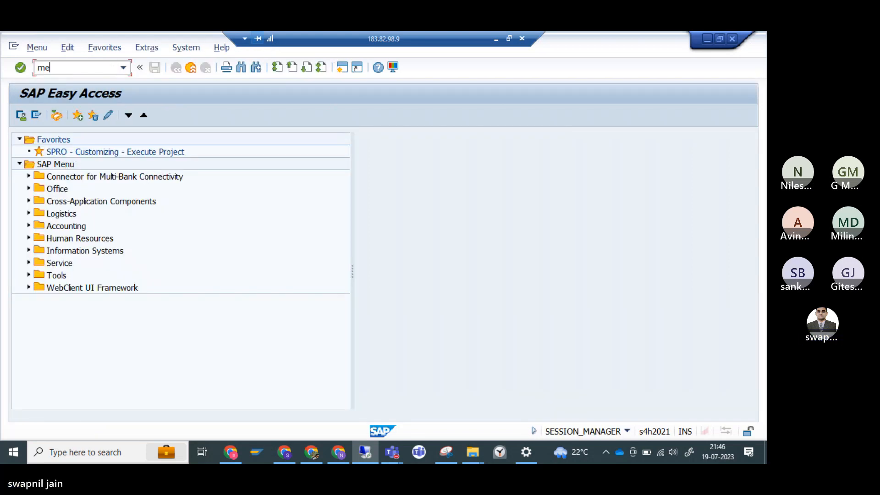
text(51n)
key(Return)
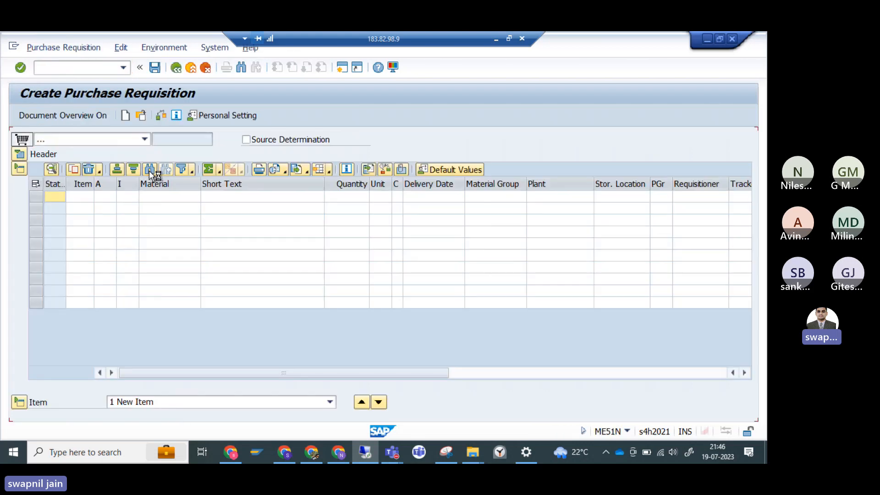
Step: Set the new purchase requisition's document type to Z12B B12_PR
click(145, 139)
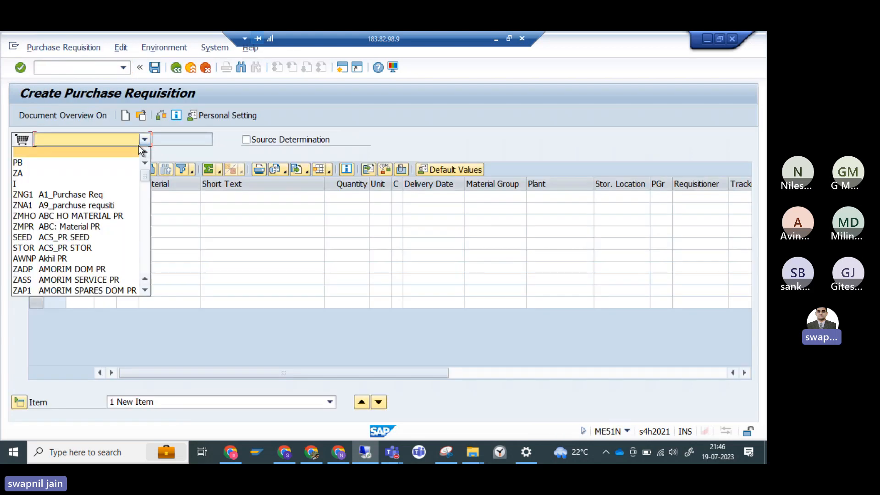
scroll(145, 184, down, 5)
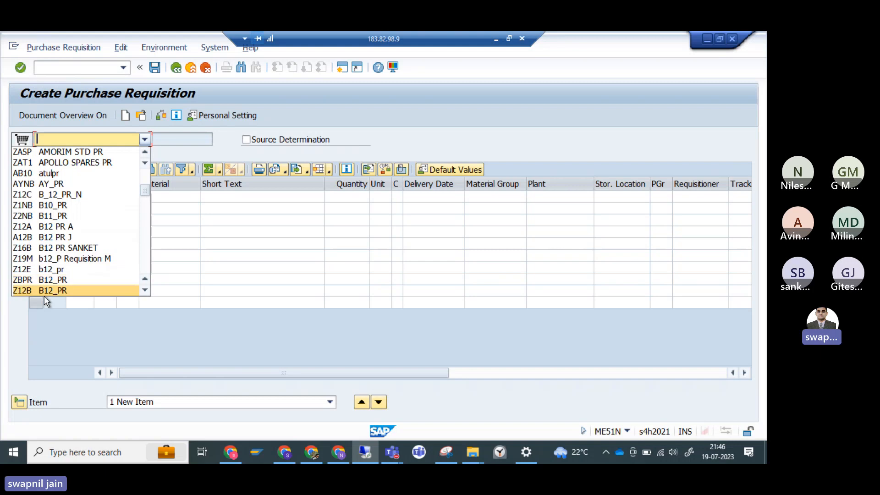
click(145, 291)
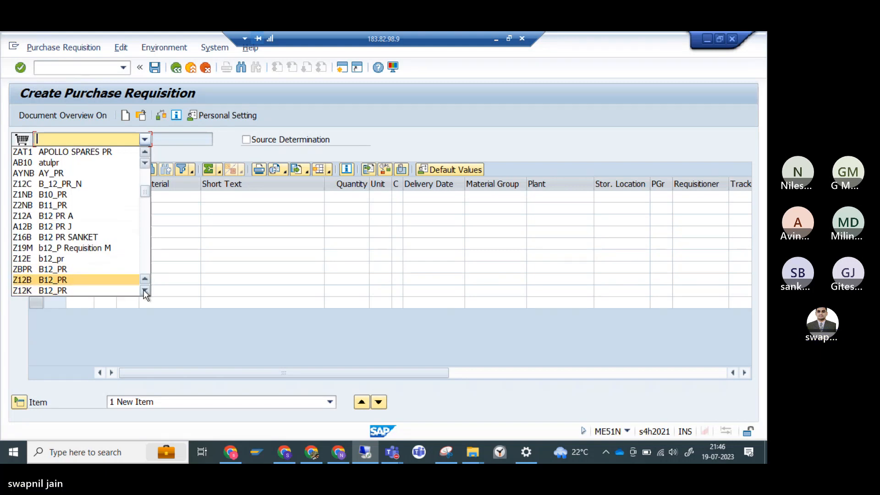
double_click(145, 290)
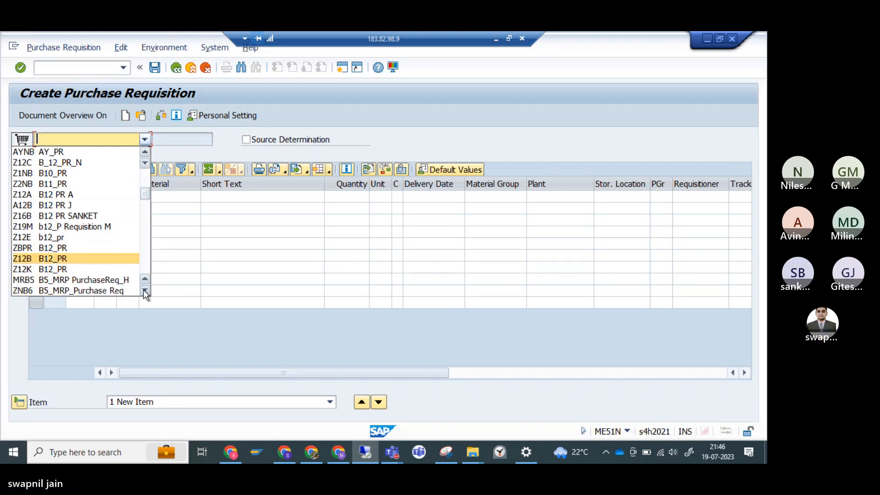
click(34, 260)
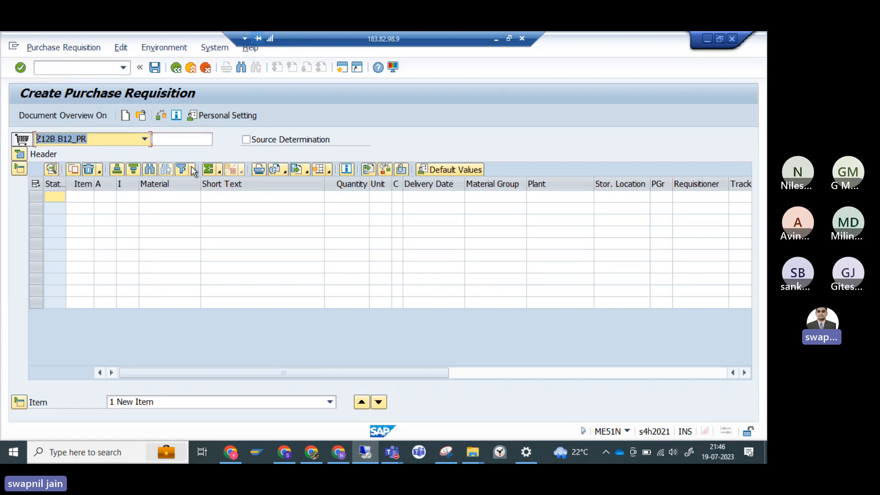
Step: Open Assign Object to Classes with transaction cl20n in a new session
click(342, 69)
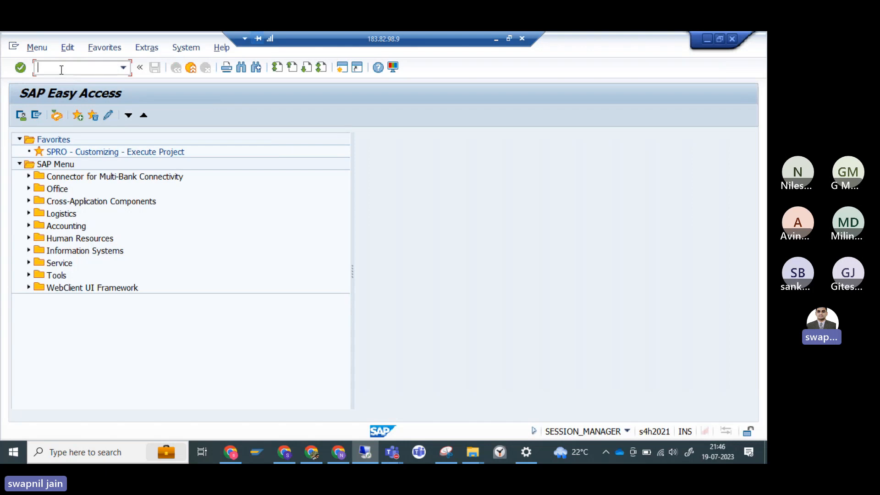
text(d20n)
key(Return)
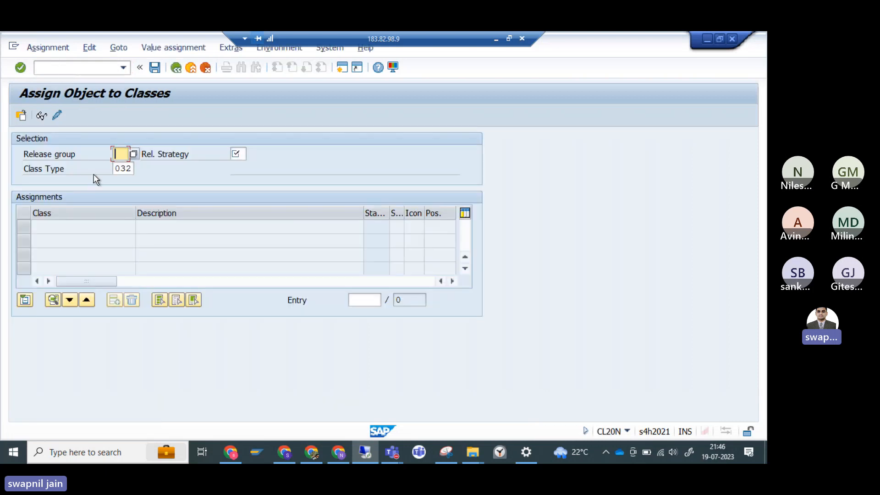
Step: Load the class assignments for release group B2 and release strategy R1 with class type 032
text(b2)
key(Tab)
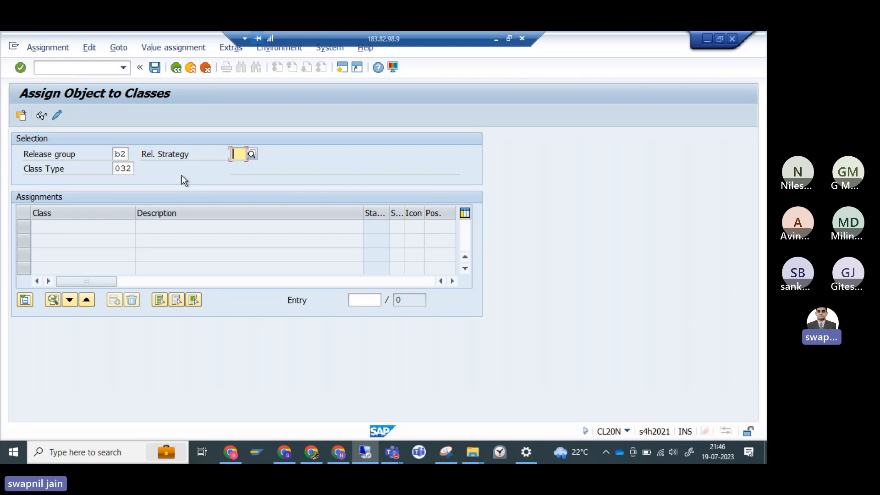
text(r1)
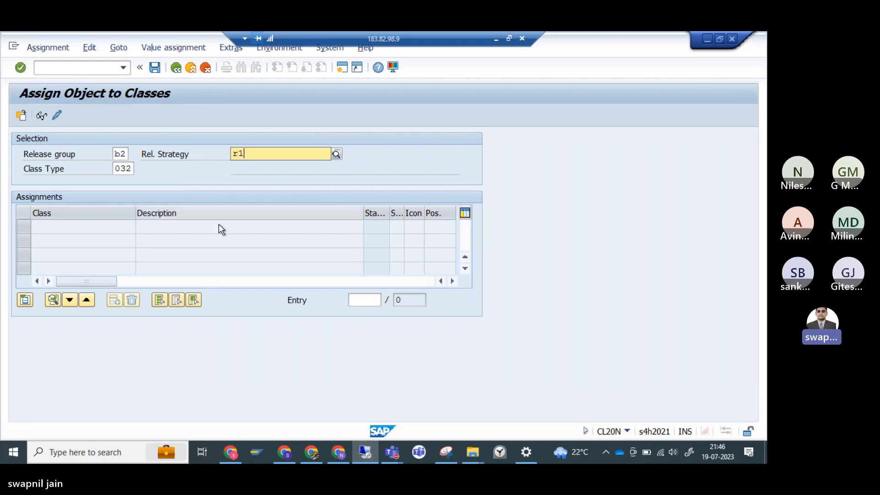
click(249, 179)
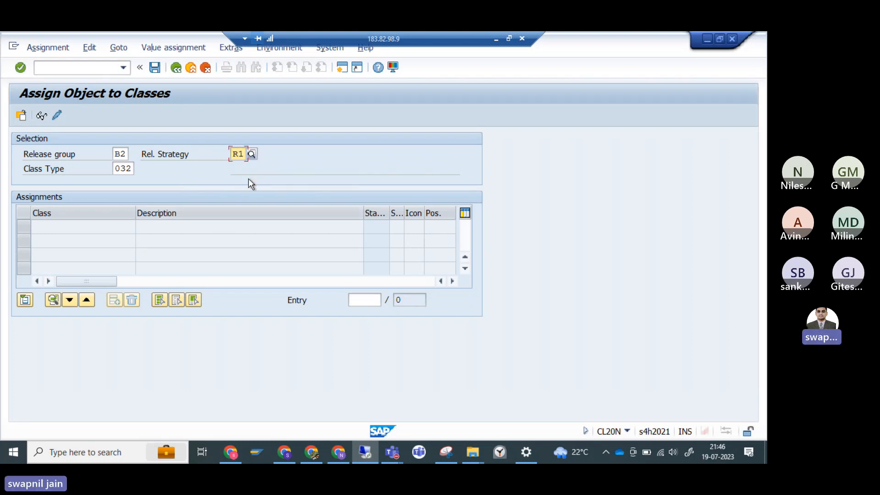
key(Return)
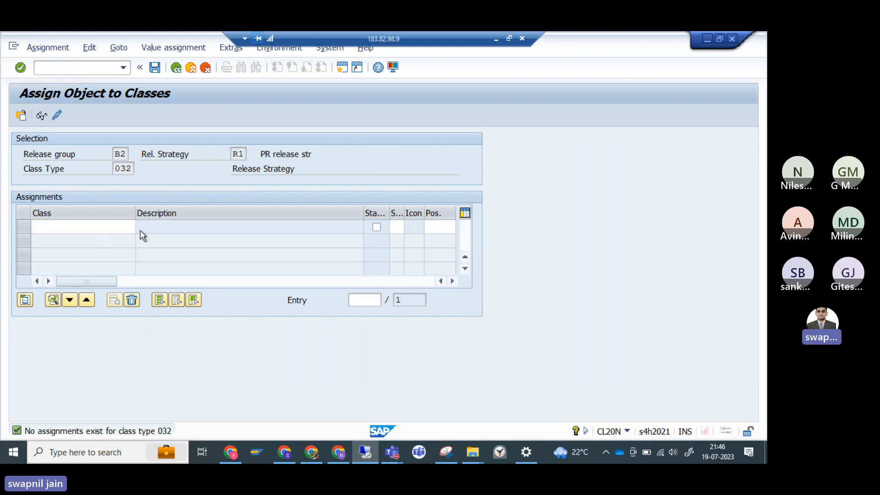
Step: Find the class with the search pattern B12* and assign B12_PRCLASS to the release strategy
click(140, 227)
click(147, 239)
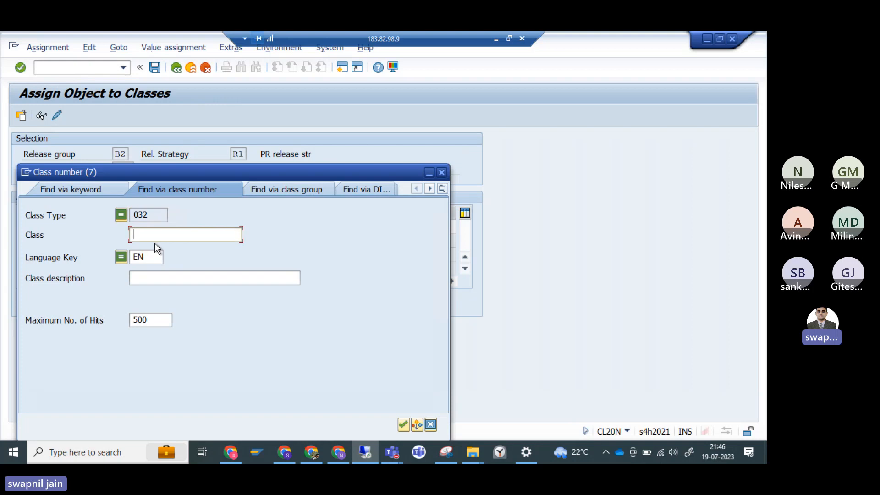
text(B12*)
click(403, 425)
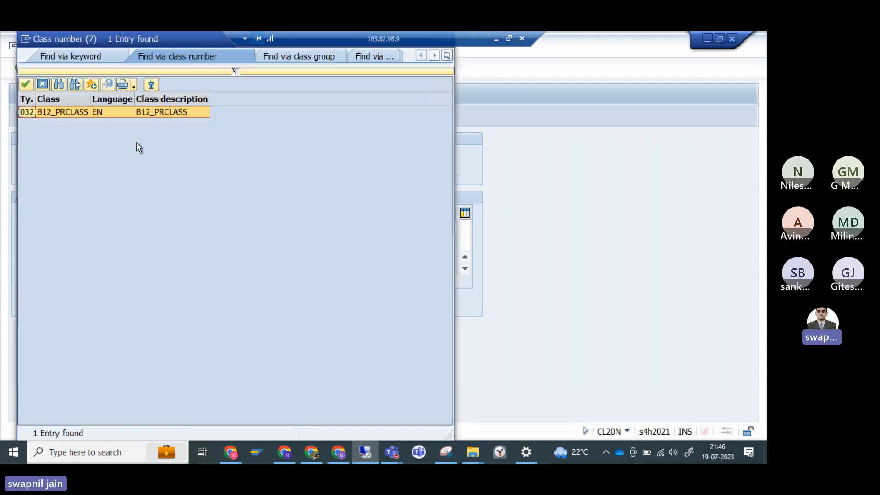
double_click(85, 114)
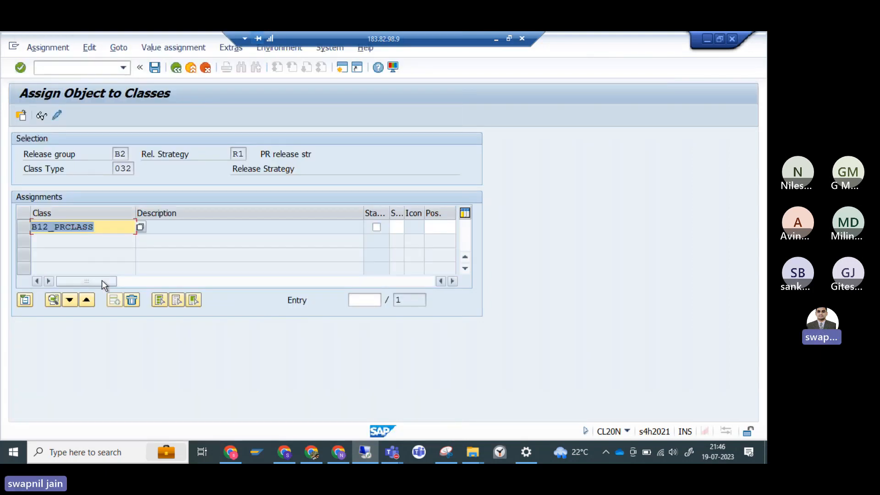
key(Return)
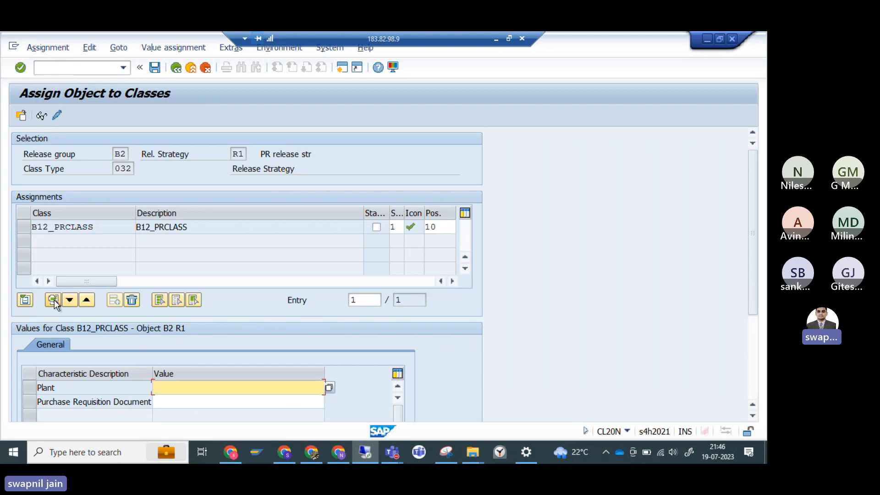
click(54, 300)
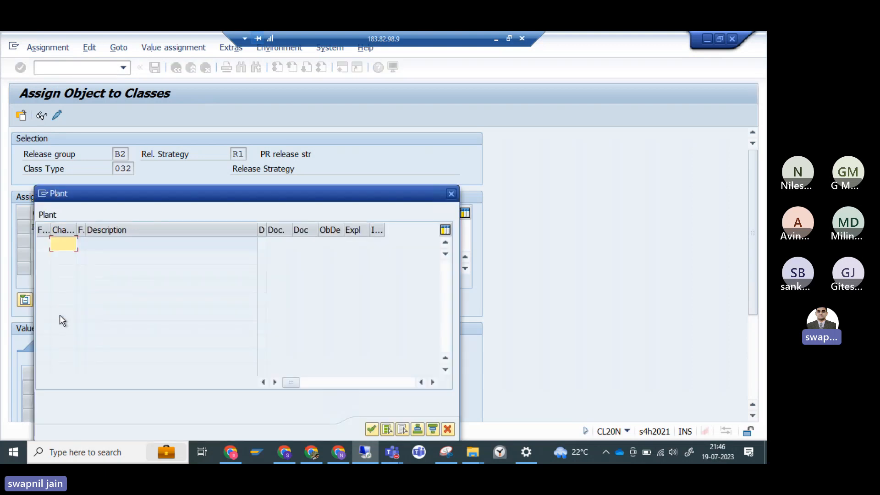
click(452, 196)
drag(747, 282, 756, 315)
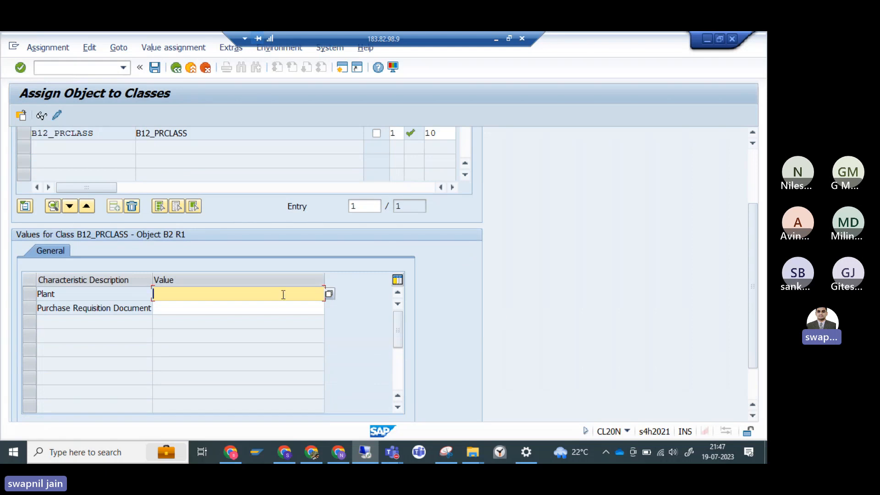
click(329, 294)
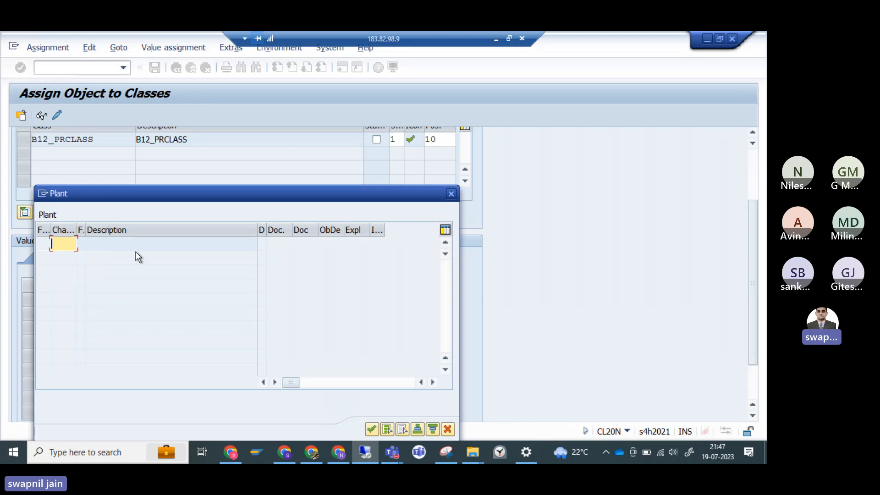
click(451, 194)
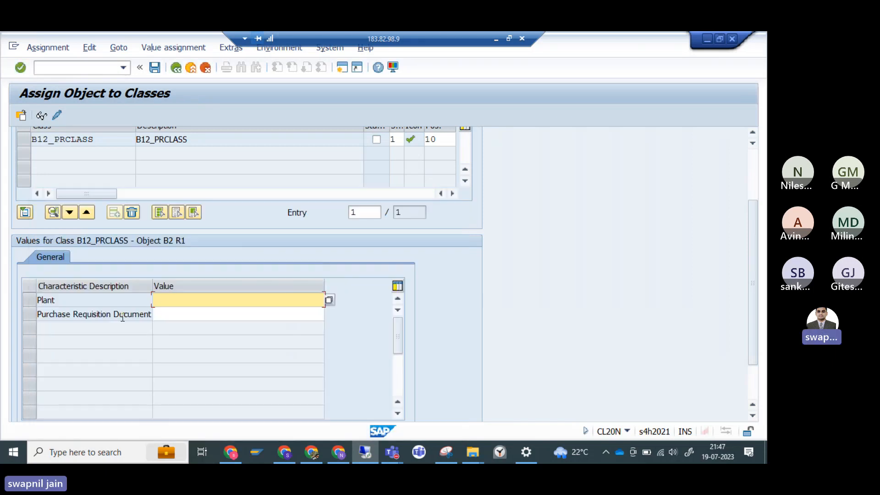
Step: Enter plants M127, M126 and M128 as values of the Plant characteristic and accept them
click(329, 301)
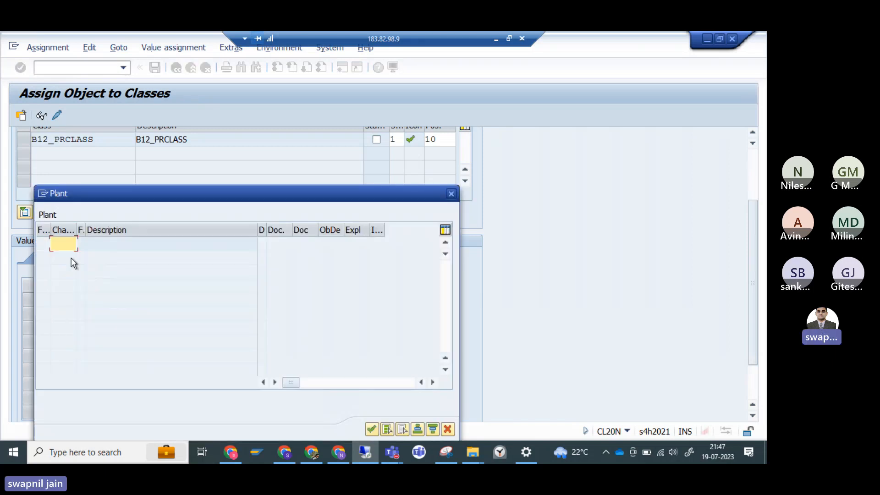
text(m127)
key(Return)
text(m1)
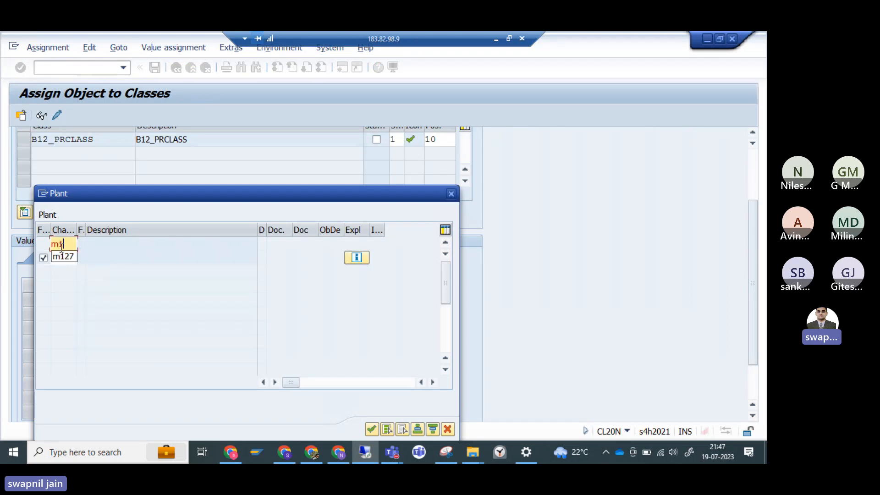
text(26)
key(Return)
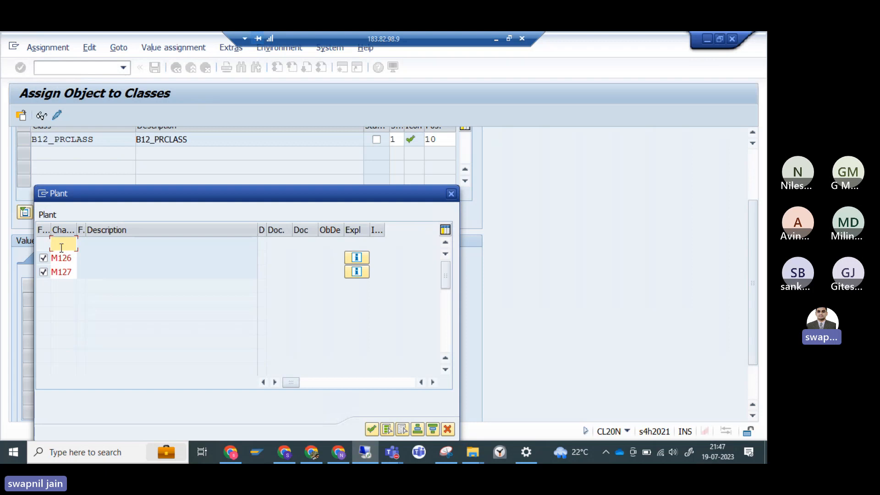
text(m128)
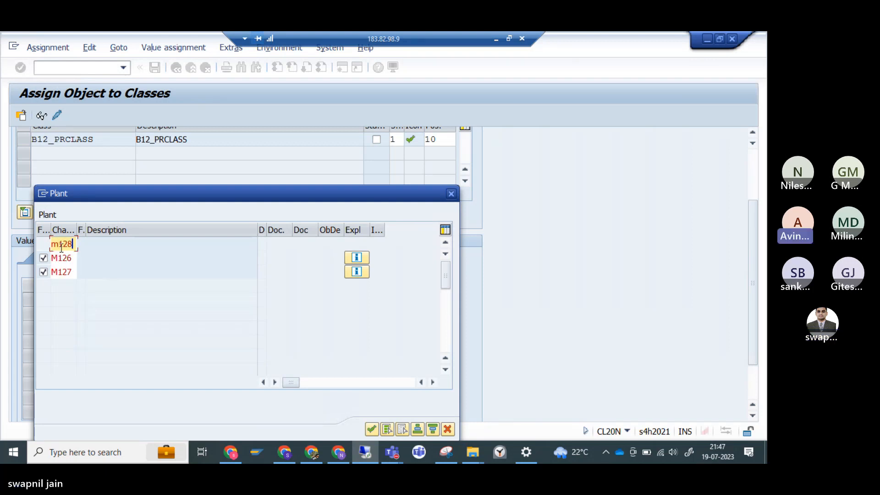
key(Return)
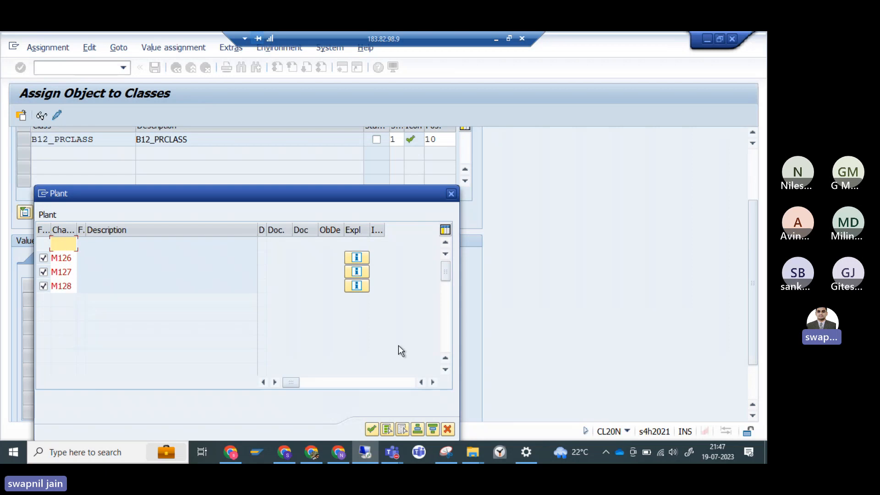
click(372, 429)
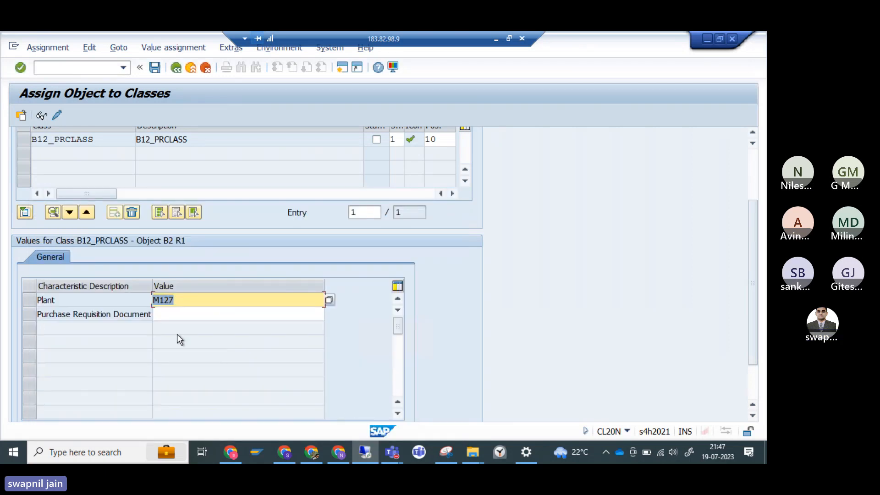
Step: Enter document type Z12B as a value of the Purchase Requisition Document characteristic
click(192, 316)
click(331, 315)
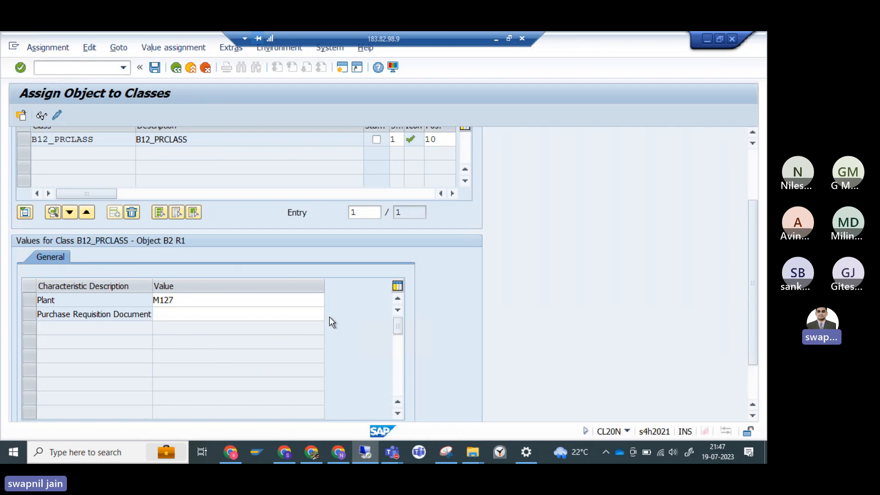
key(alt+Tab)
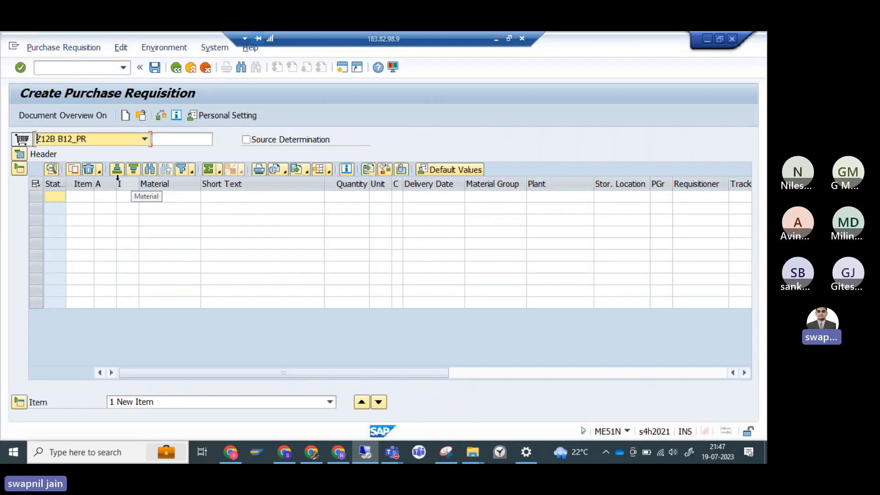
key(alt+Tab)
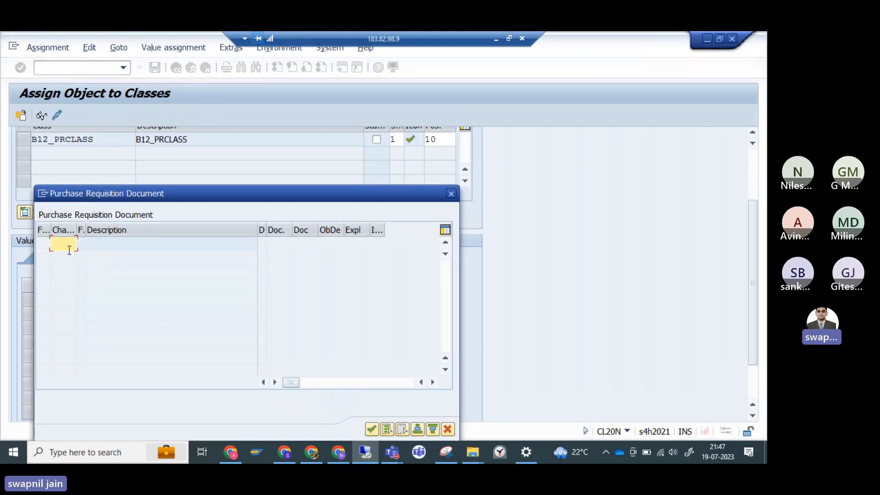
text(z12b)
key(Return)
Step: Check the available B12 document types in the Create Purchase Requisition session, and return to the characteristic value entry
key(alt+Tab)
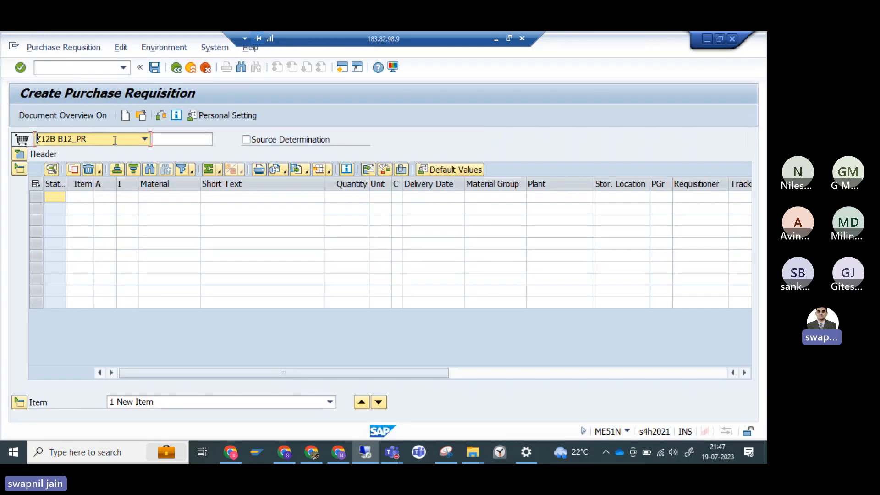
click(130, 139)
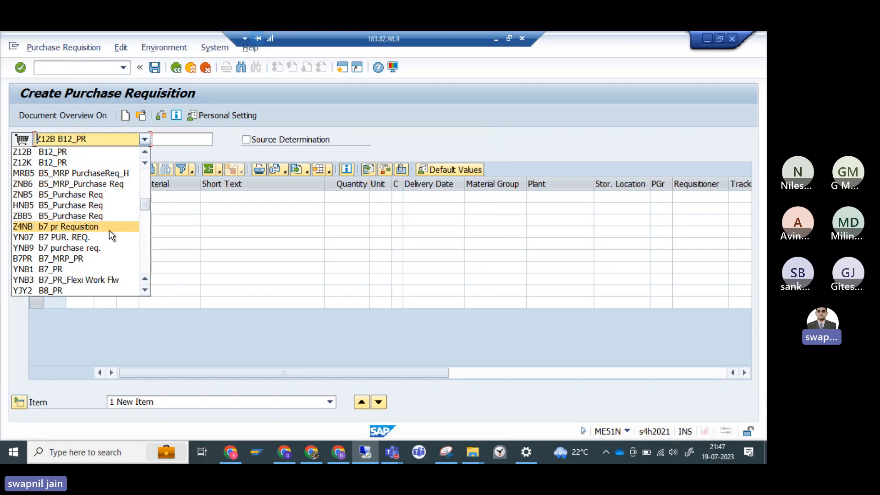
scroll(107, 244, down, 6)
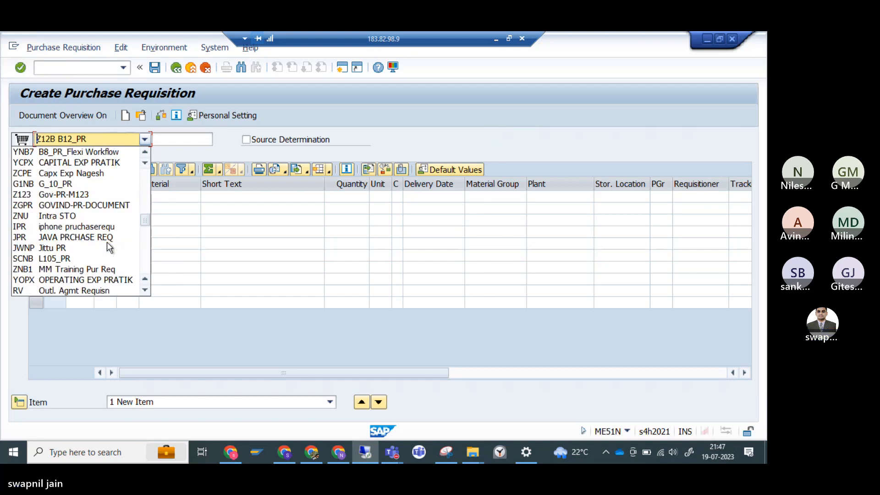
scroll(107, 244, down, 8)
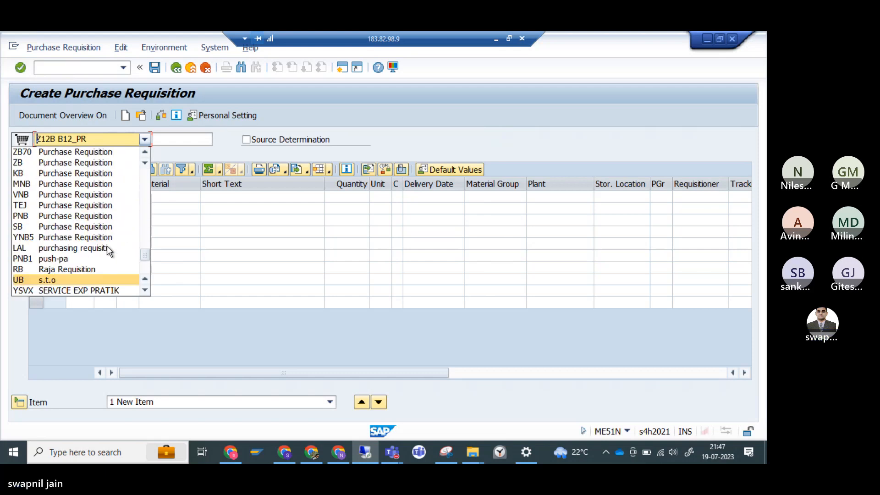
scroll(107, 249, up, 4)
scroll(109, 251, up, 6)
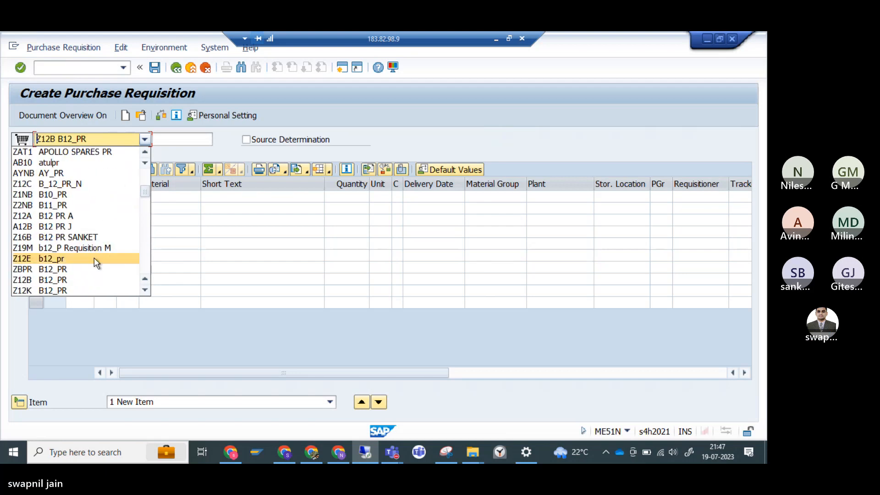
scroll(73, 274, down, 1)
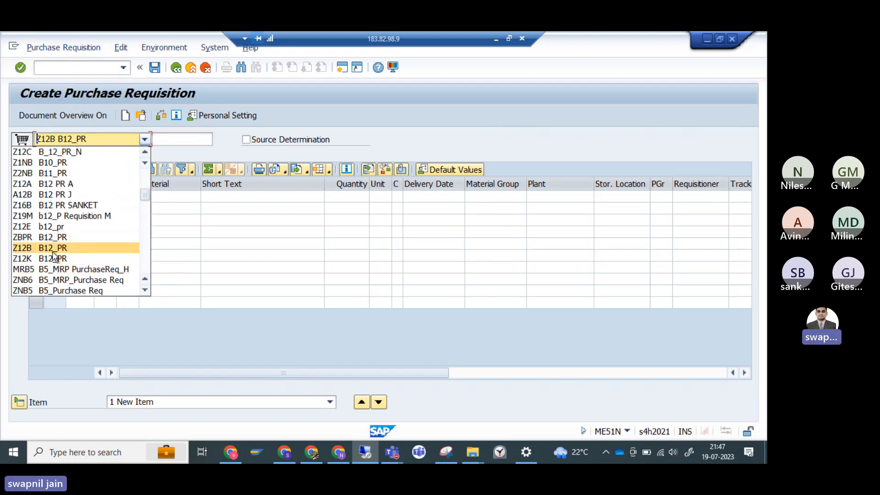
key(alt+Tab)
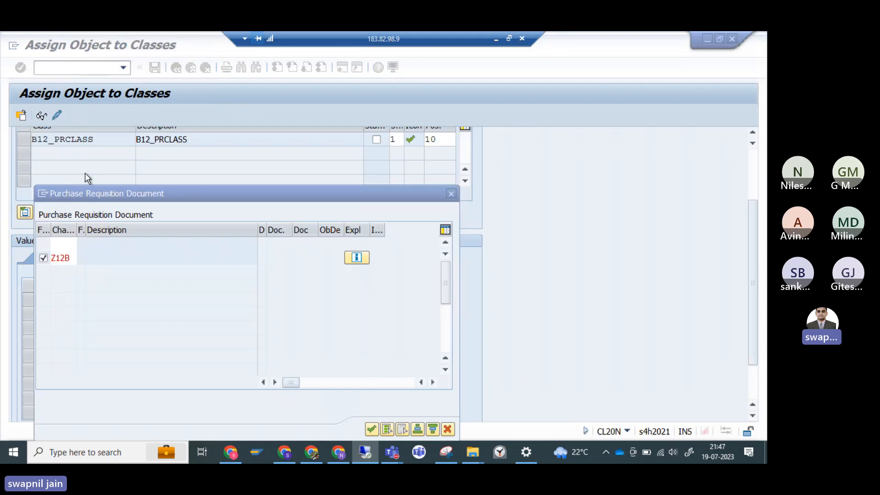
Step: Add document type Z12K to the Purchase Requisition Document characteristic, accept the values and save the class assignment
text(z12k)
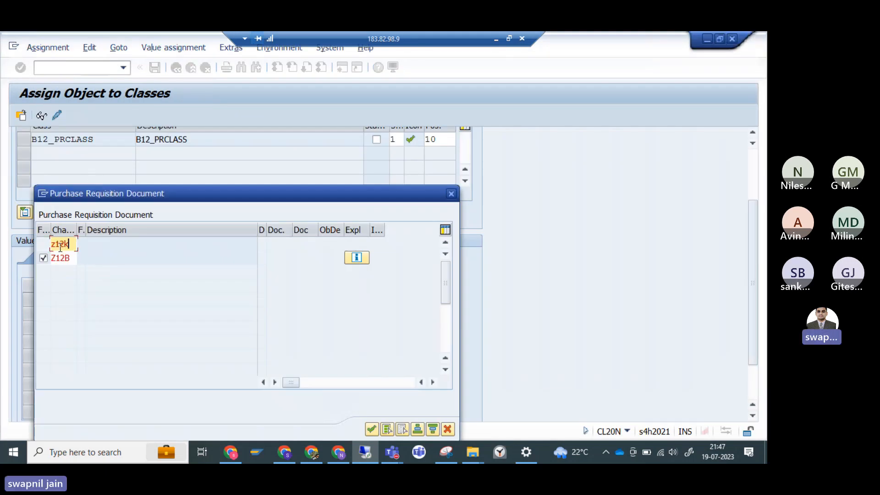
key(Return)
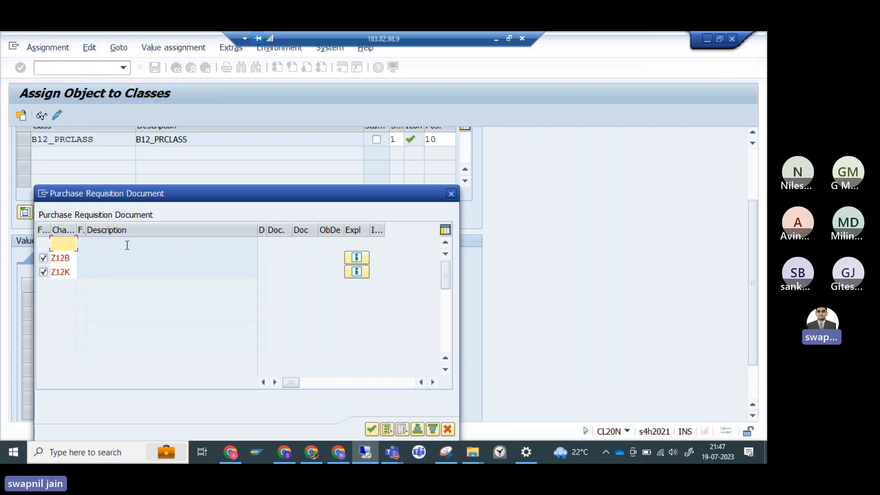
click(372, 429)
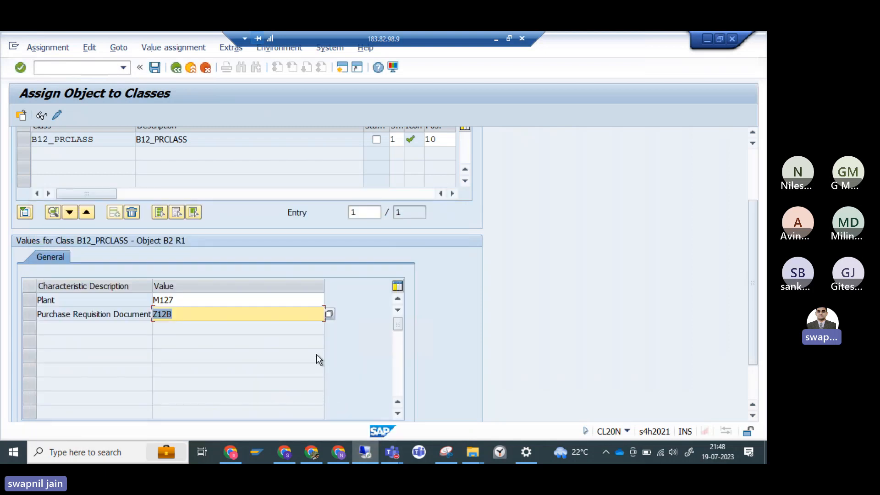
key(Return)
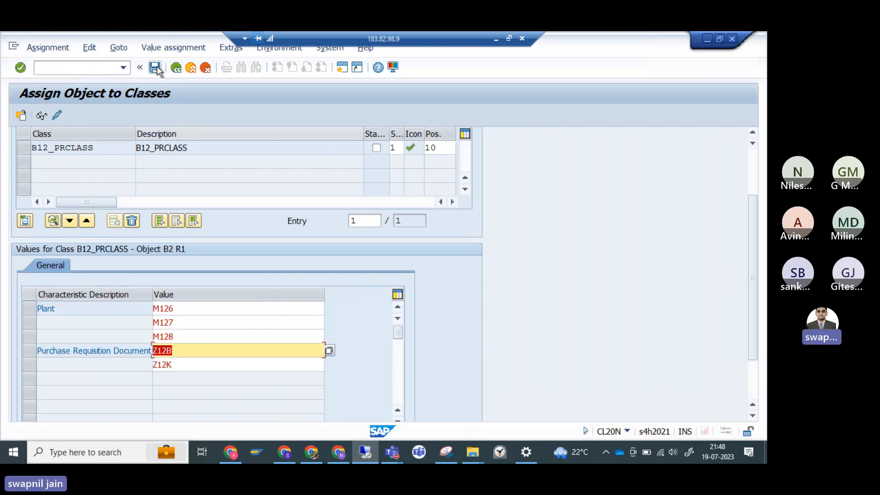
click(155, 68)
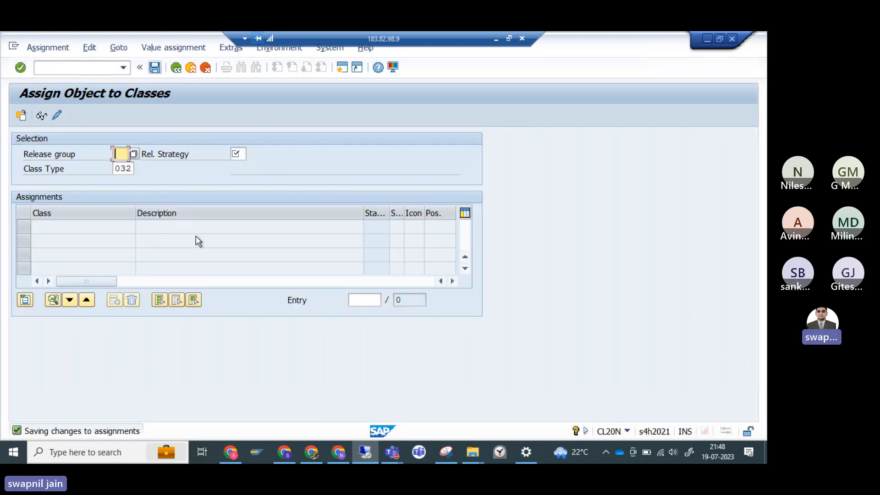
Step: Start transaction ME51N in a new session and choose document type Z12B B12_PR for the requisition
click(342, 67)
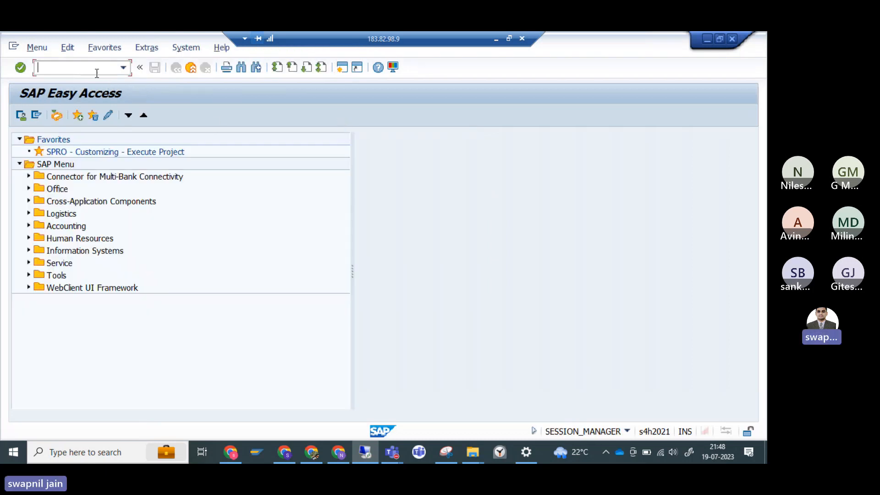
text(me51n)
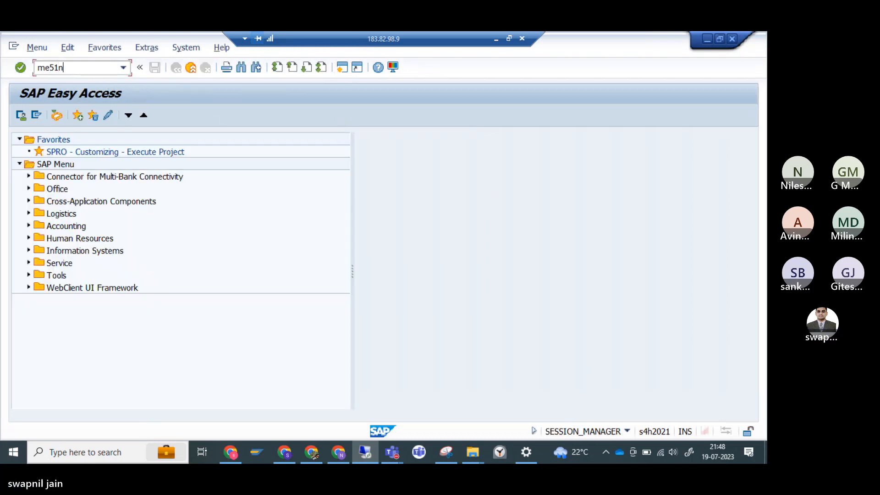
key(Return)
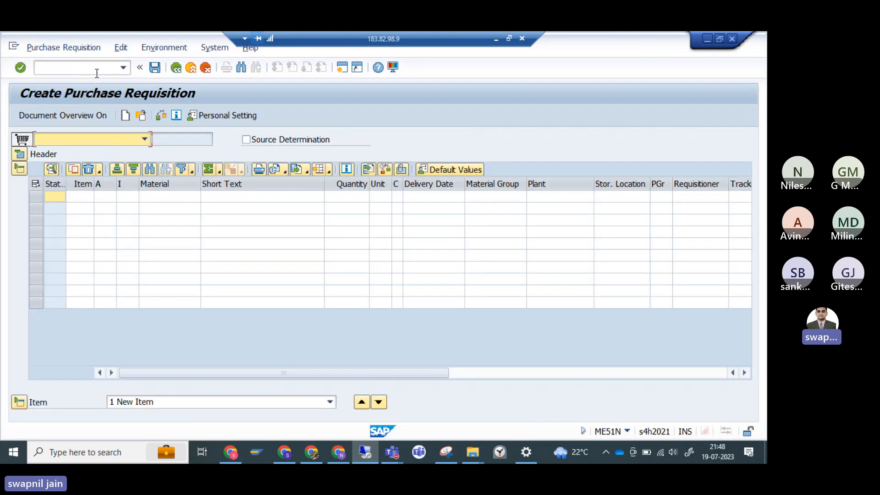
click(137, 140)
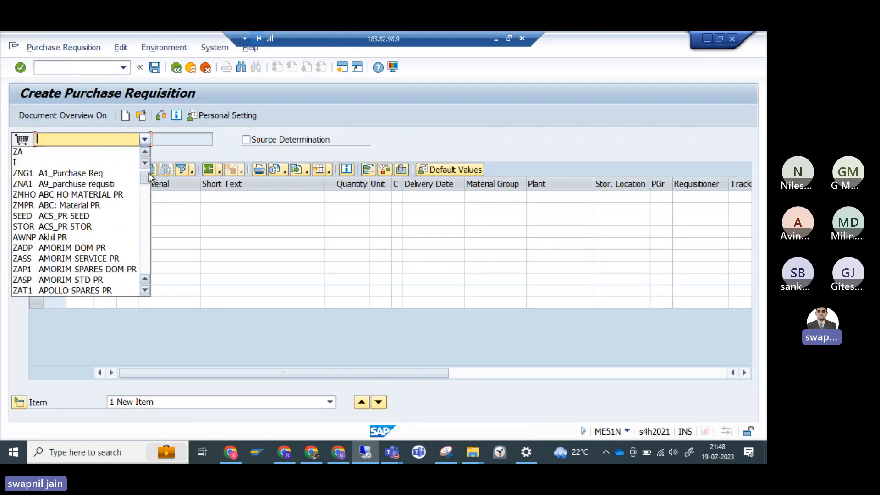
drag(149, 174, 148, 191)
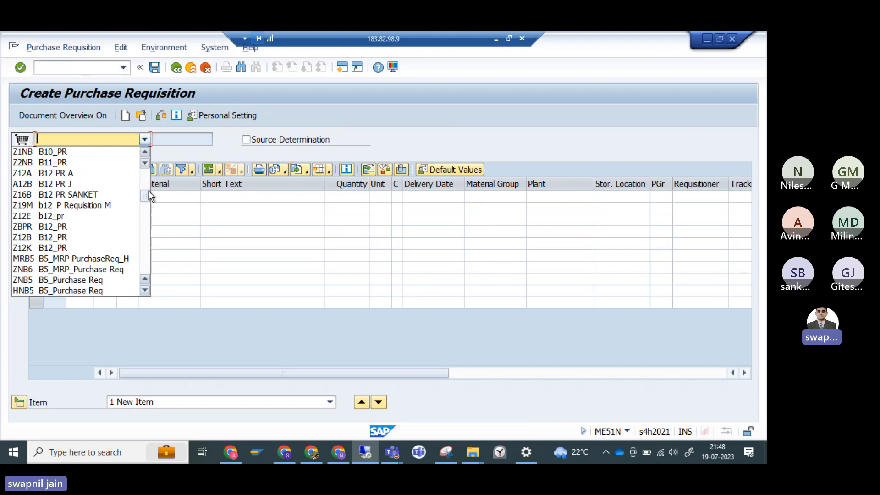
click(91, 237)
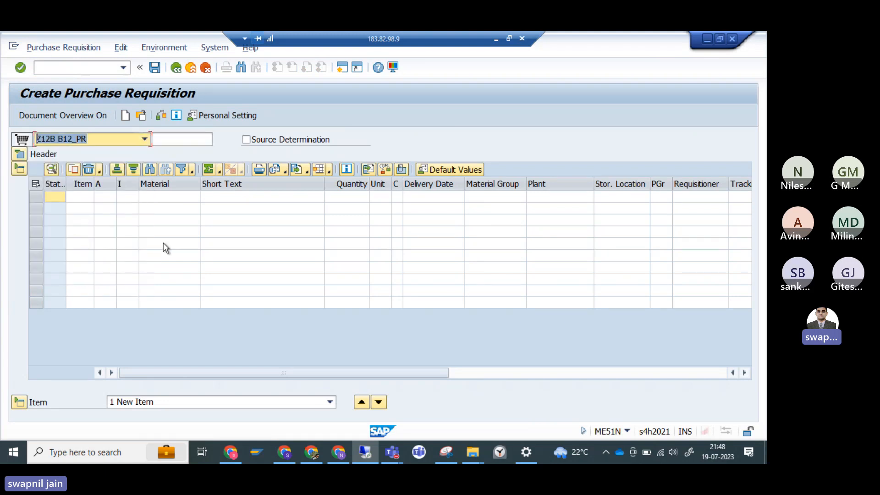
Step: Search for materials of plant M127 and choose Iron rod 30 mm dia as the first item's material
click(188, 197)
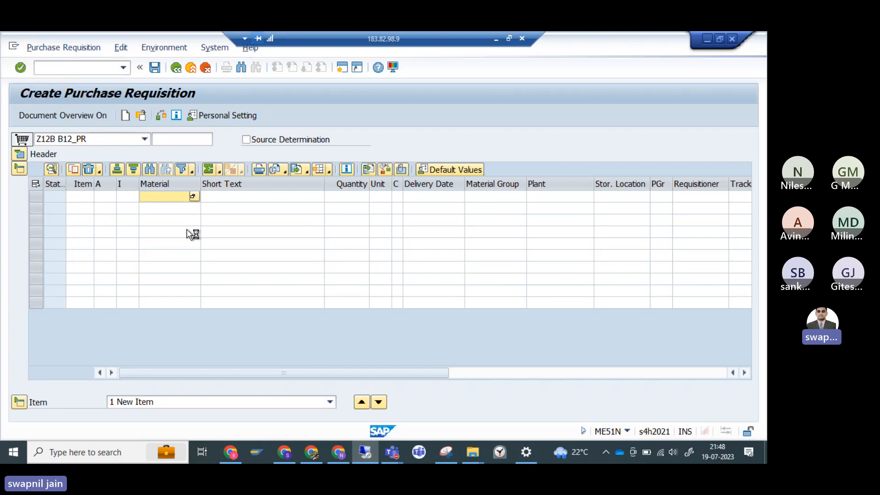
click(149, 140)
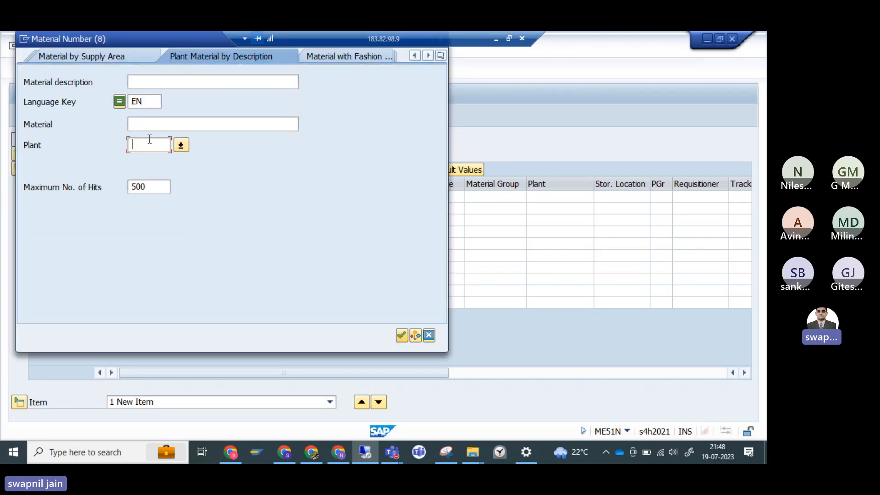
text(P003)
key(Return)
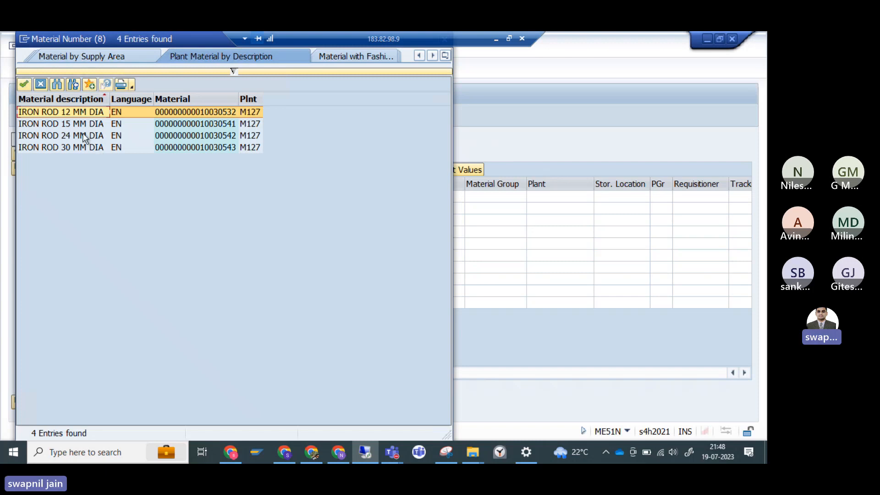
click(69, 125)
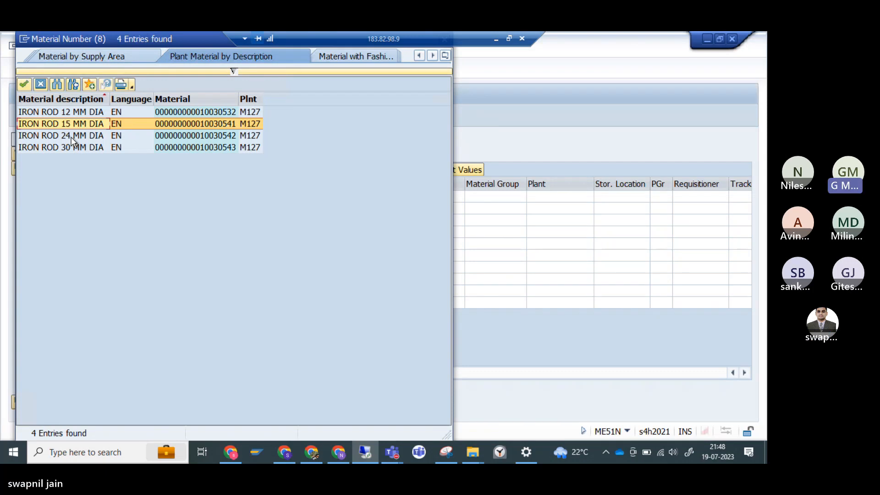
double_click(72, 137)
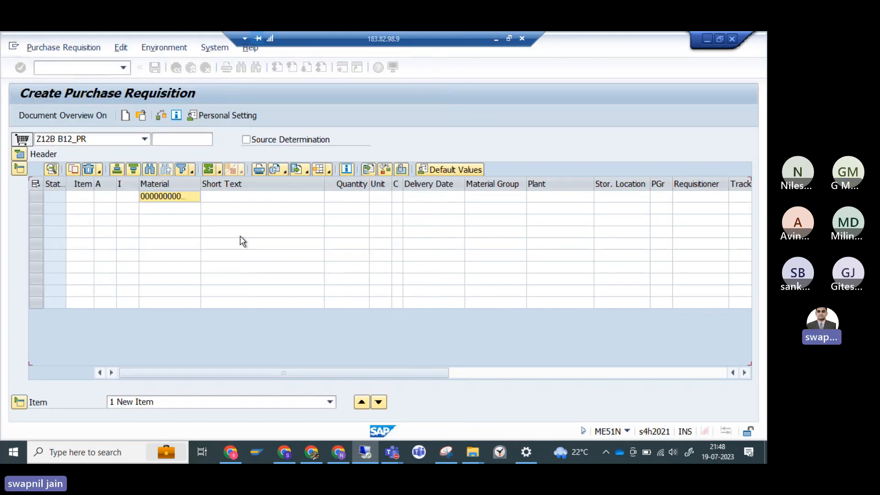
Step: Set the iron rod item's quantity to 100 and its plant to M127
click(346, 197)
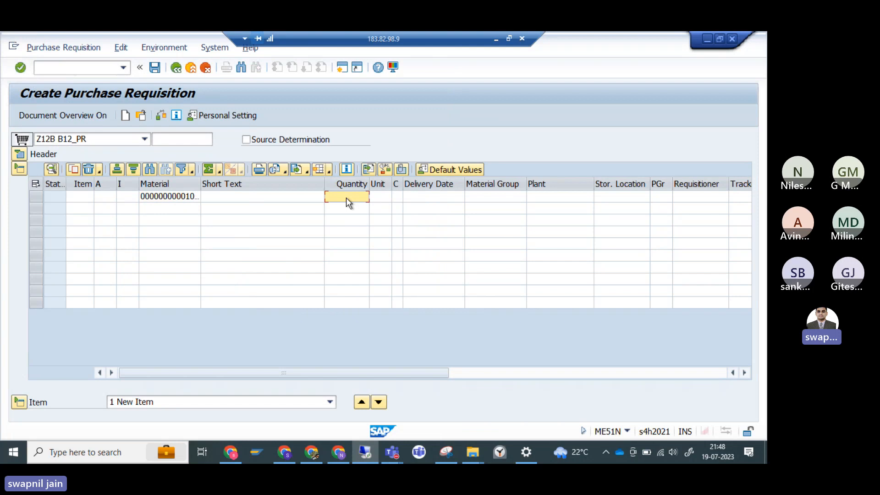
text(100)
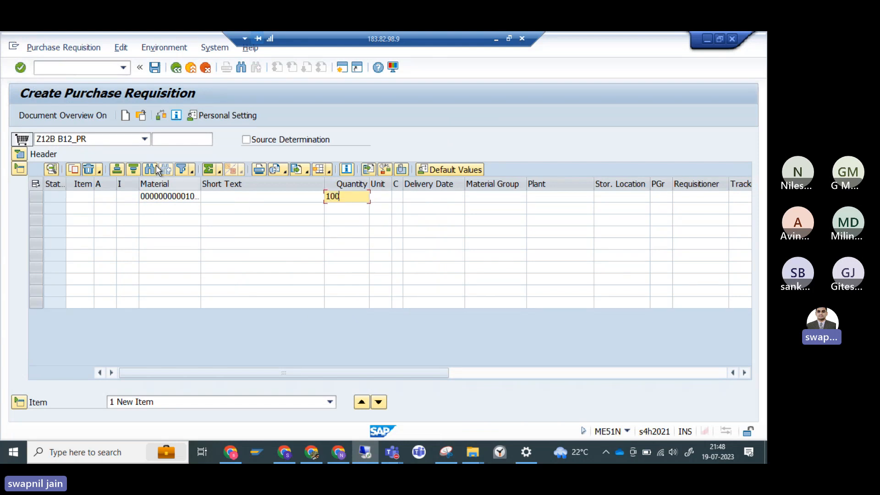
click(571, 197)
text(m127)
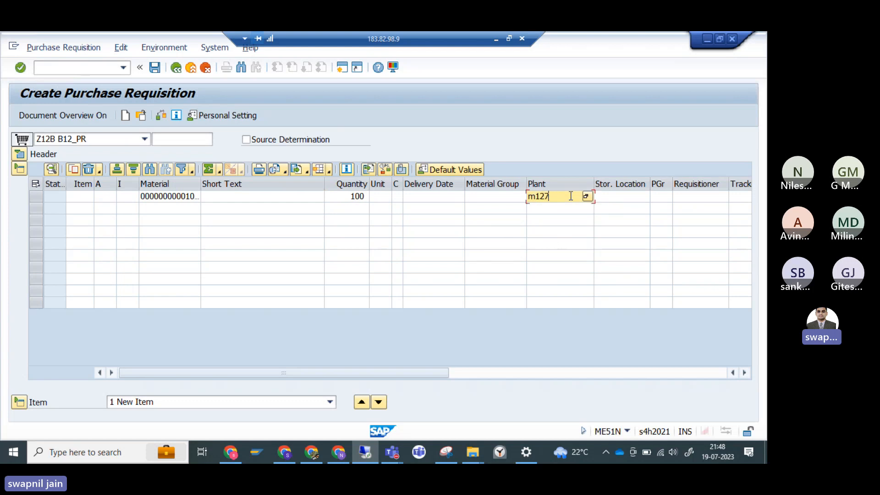
key(Return)
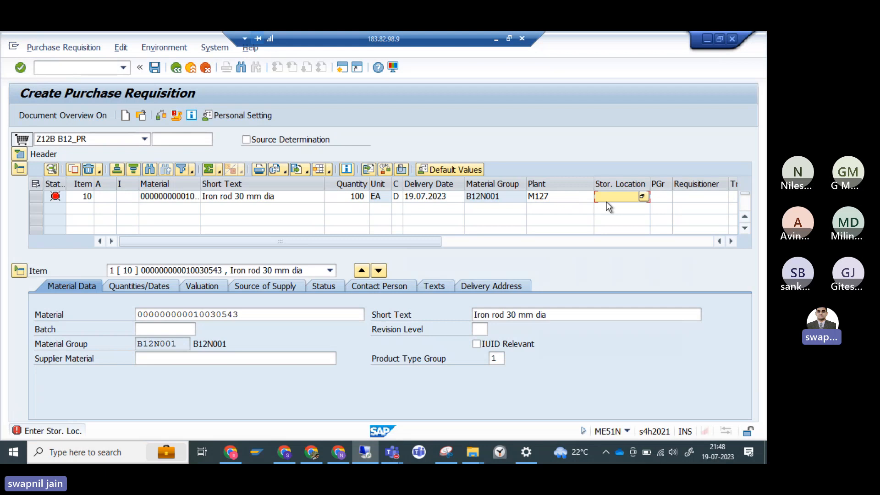
Step: Assign storage location ROH1 to the item and enter the requisitioner's name
click(643, 197)
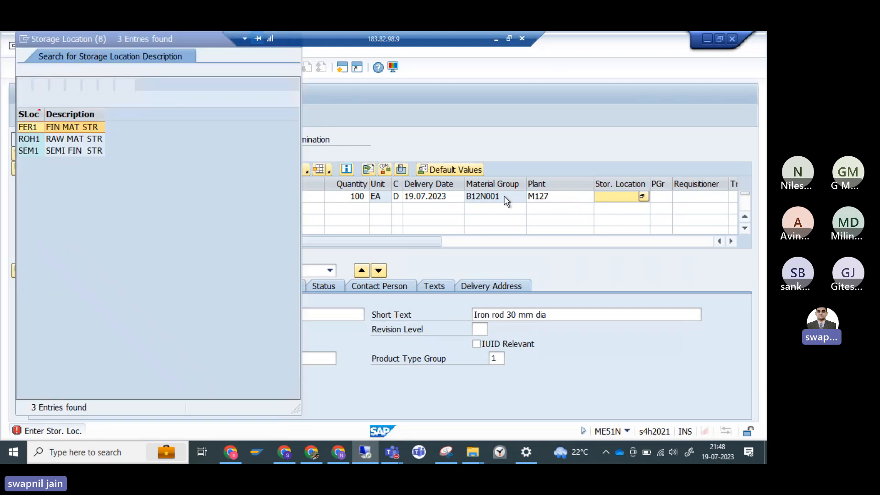
double_click(38, 139)
key(Return)
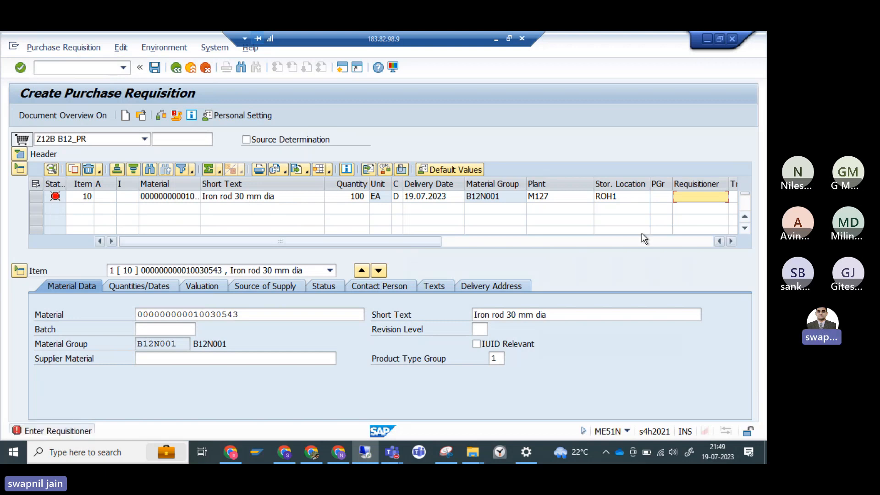
text(swap)
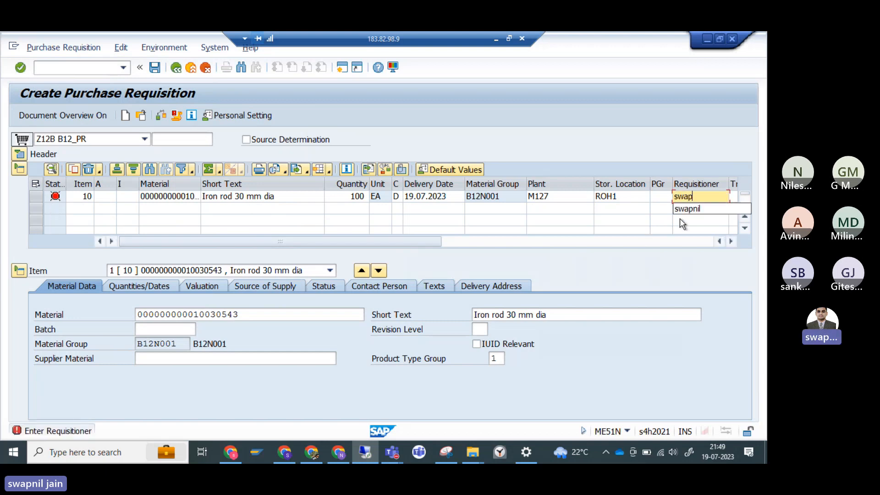
text(nil)
key(Return)
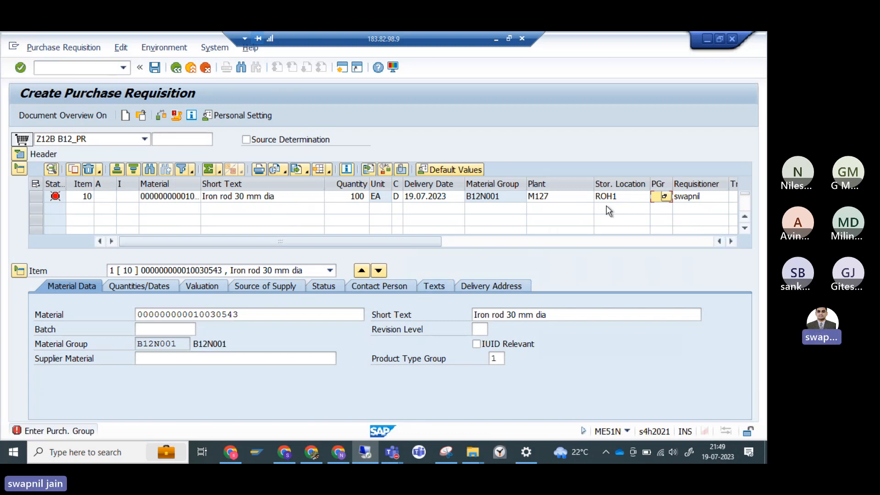
Step: Assign purchasing group 001 to the item and expand the requisition header
click(663, 197)
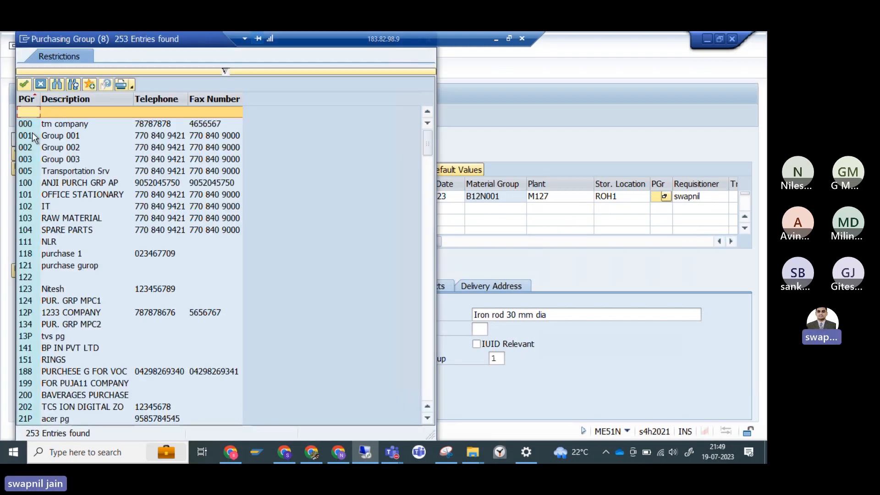
double_click(33, 136)
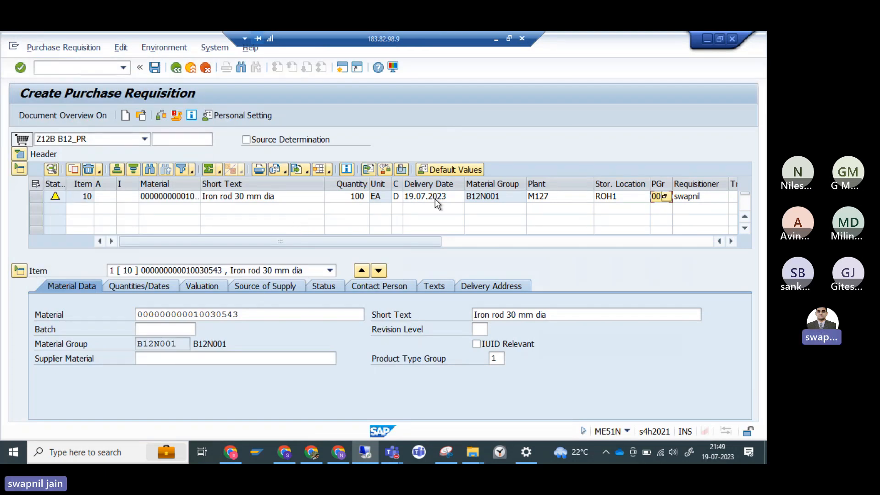
click(20, 156)
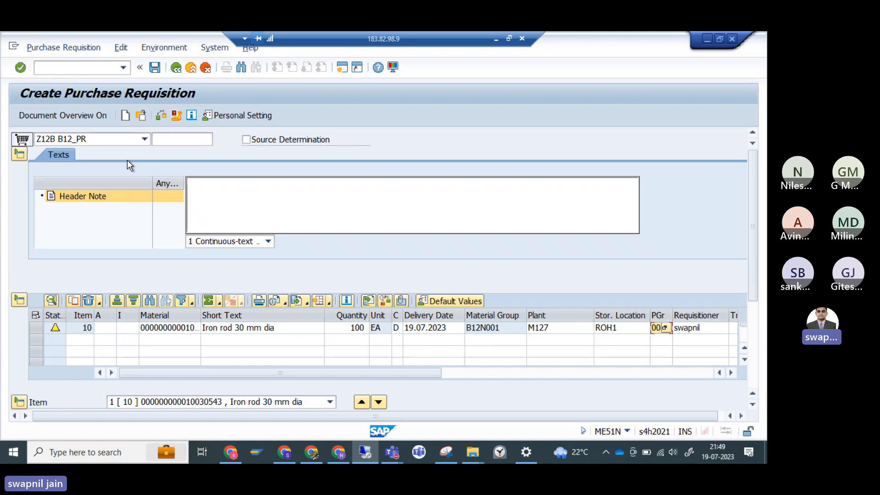
Step: Start transaction SPRO in a new session and display the SAP Reference IMG
click(342, 69)
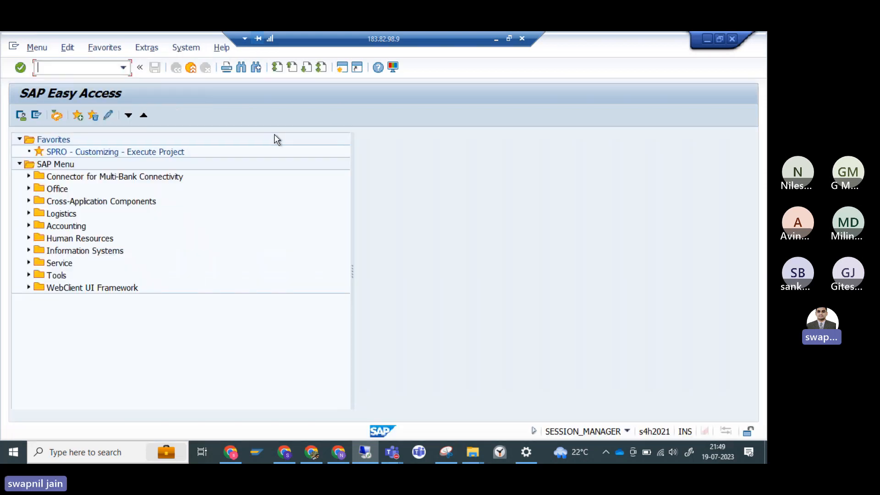
text(spro)
key(Return)
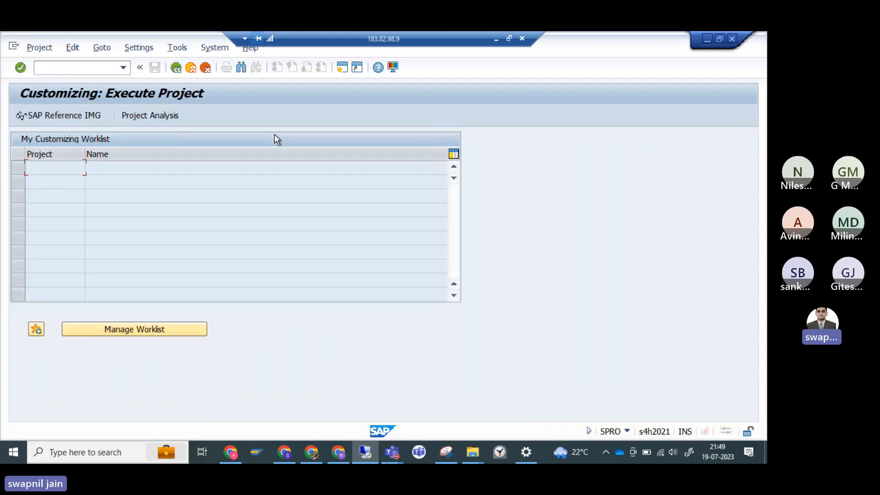
click(64, 119)
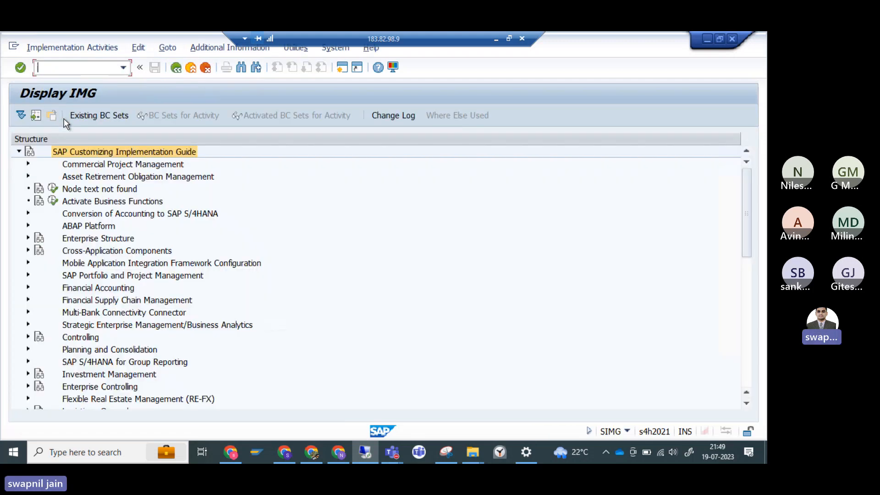
Step: Open the Define Document Types for Purchase Requisitions activity under Materials Management, Purchasing, Purchase Requisition
scroll(361, 337, down, 2)
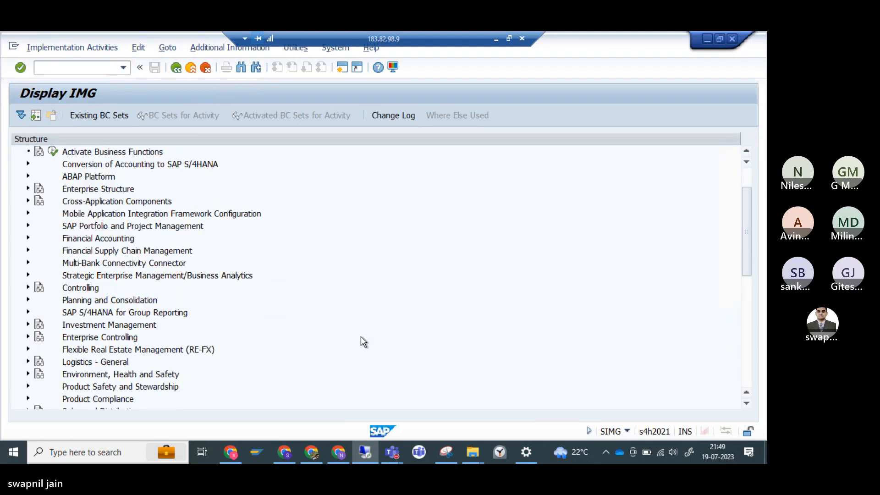
scroll(361, 337, down, 5)
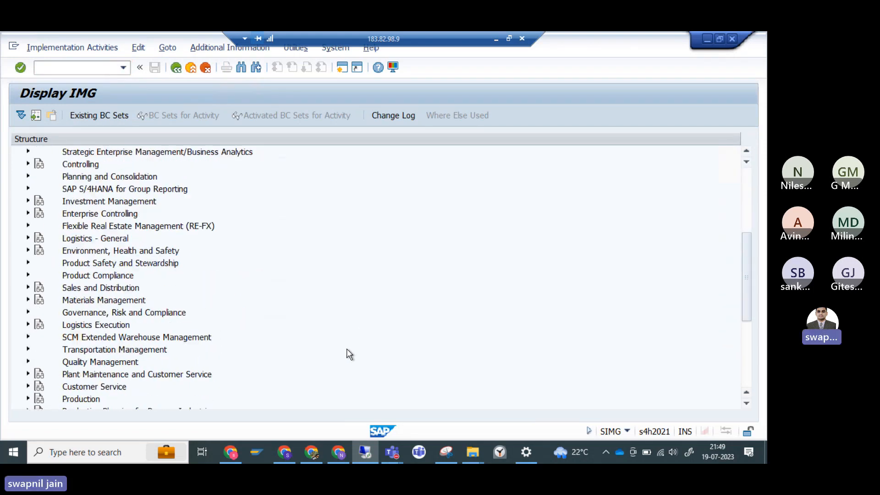
click(28, 300)
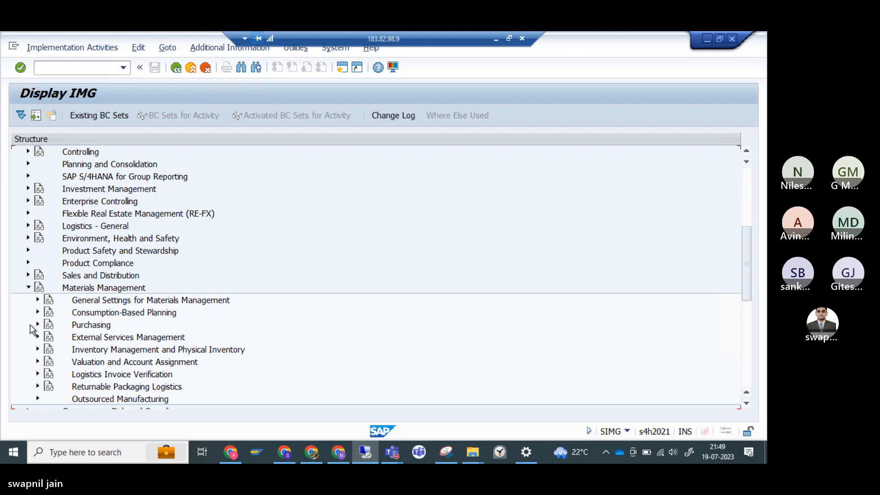
click(38, 325)
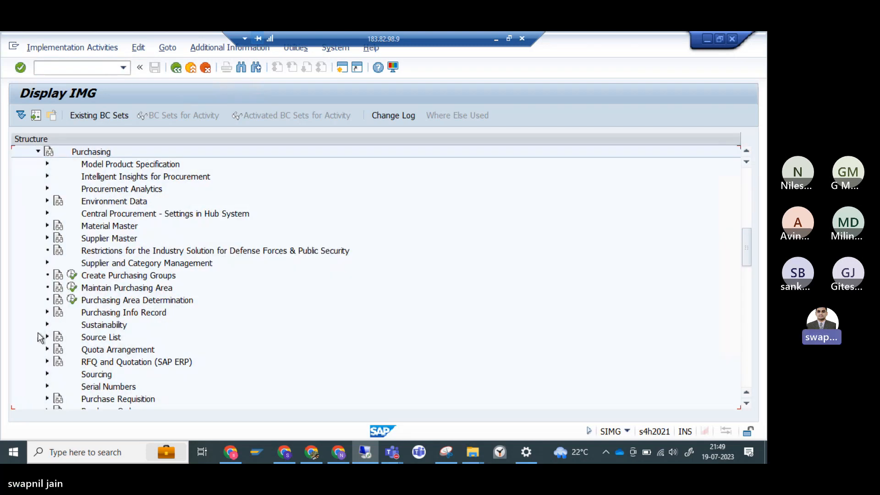
scroll(54, 372, down, 1)
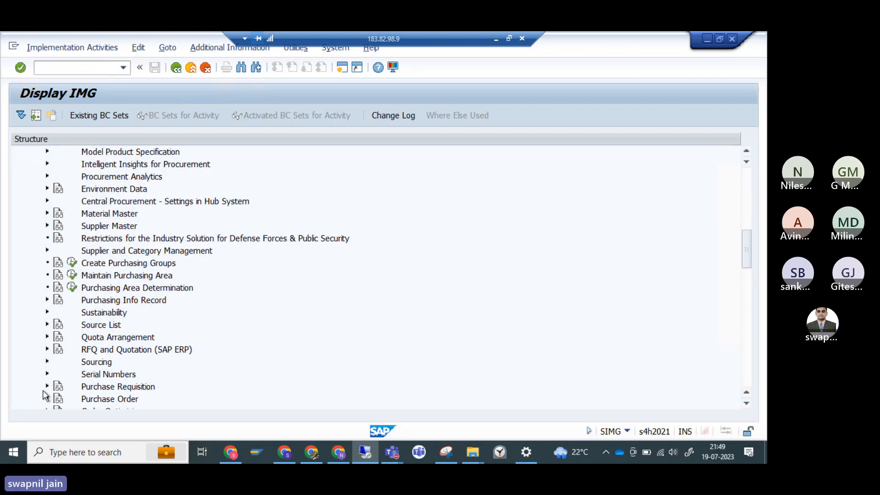
click(46, 387)
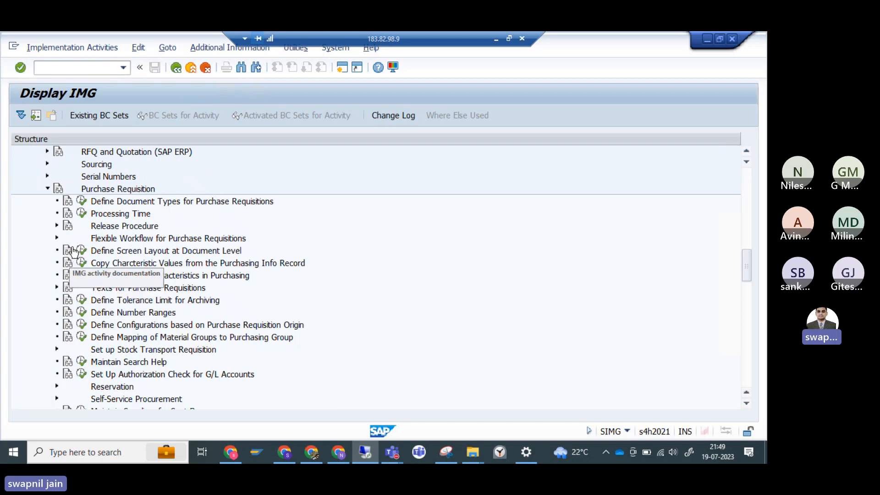
click(83, 202)
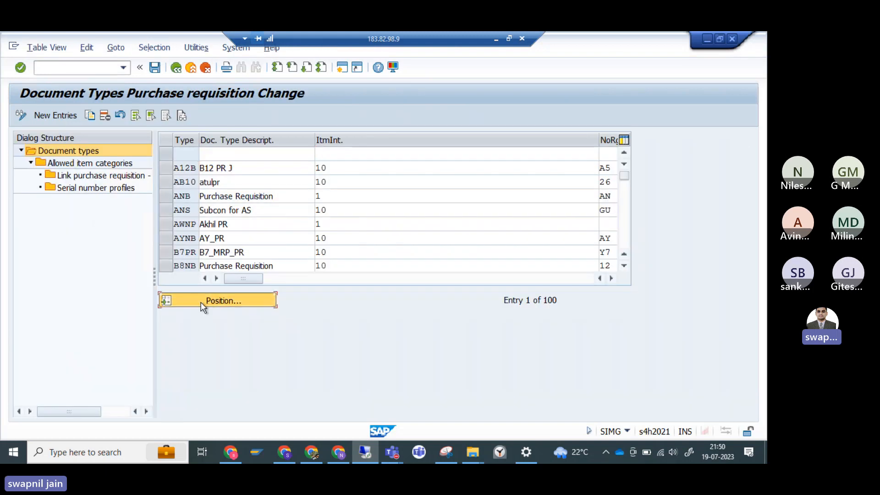
Step: Find document type Z12B, examine its number range and overall release settings, and save the document types table
click(200, 301)
text(z12b)
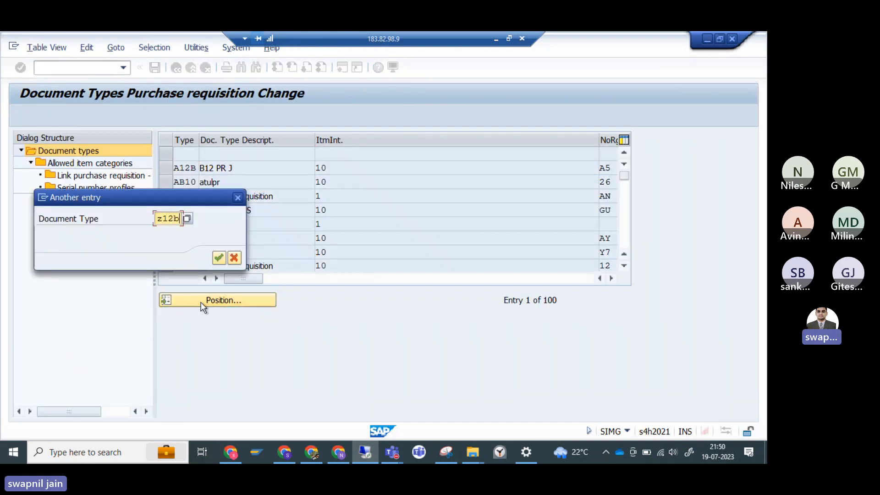
key(Return)
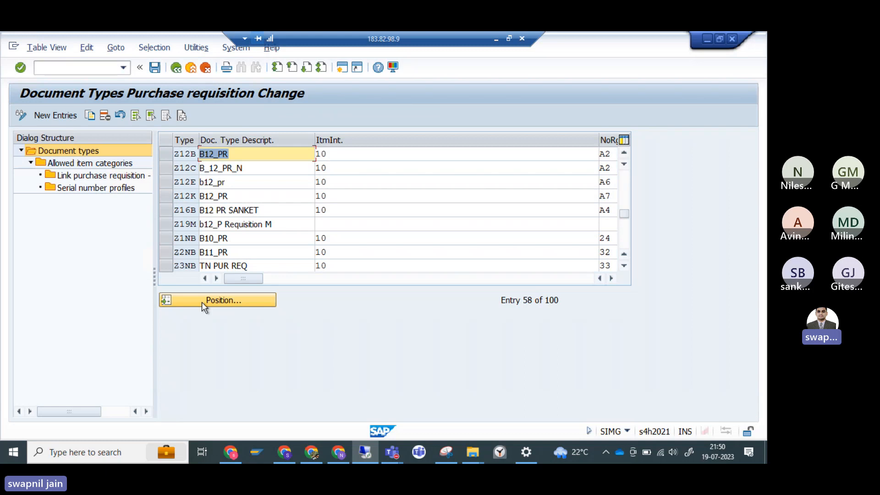
click(611, 280)
click(611, 280)
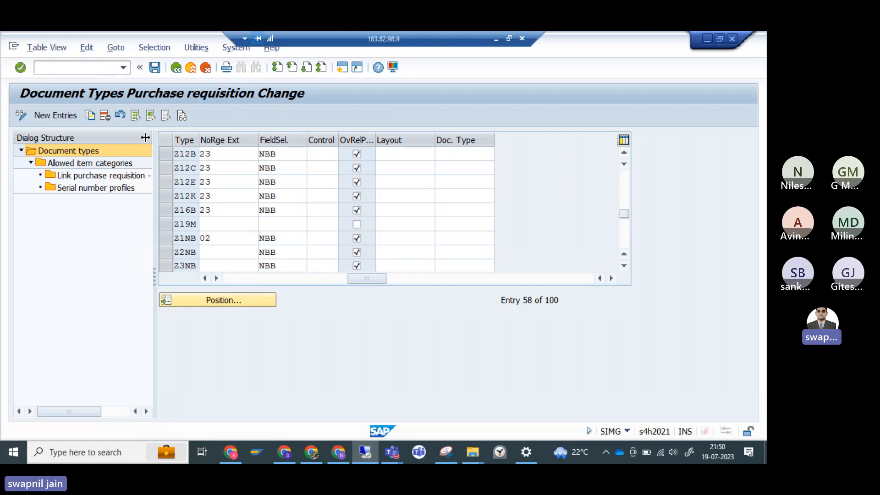
mouse_move(346, 279)
mouse_down()
mouse_move(228, 285)
mouse_move(353, 280)
mouse_up()
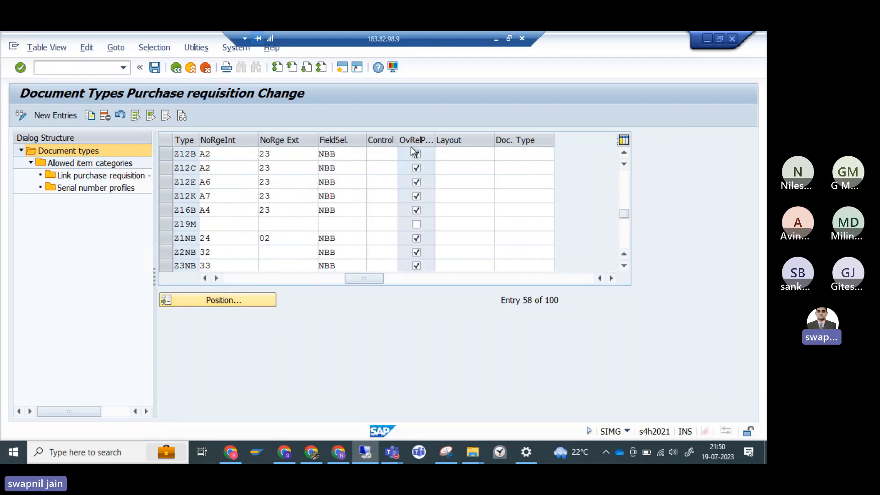
drag(349, 281, 217, 278)
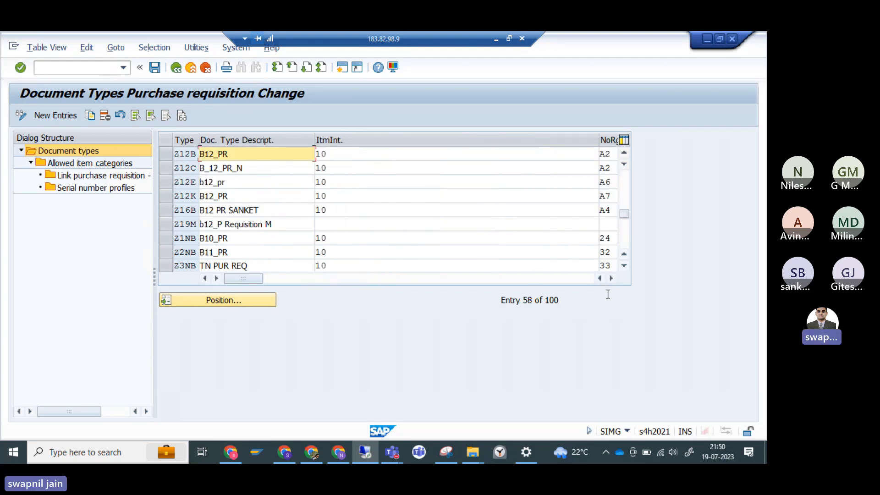
click(611, 278)
click(611, 278)
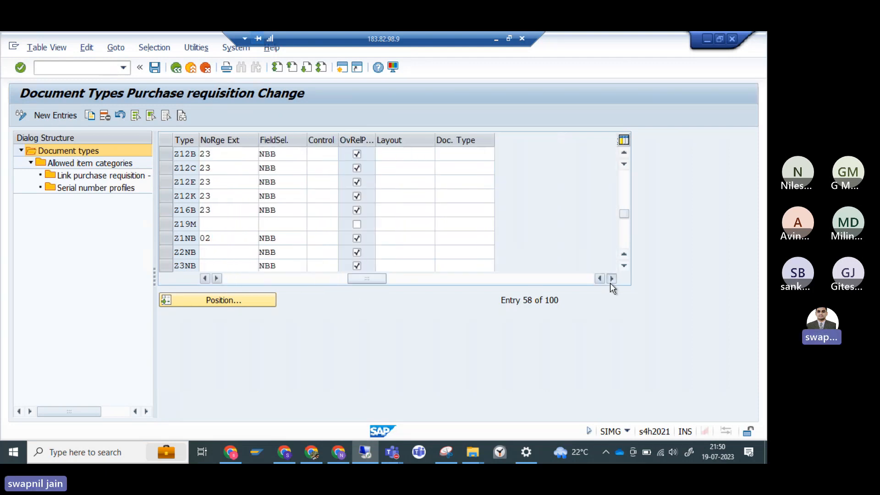
click(154, 68)
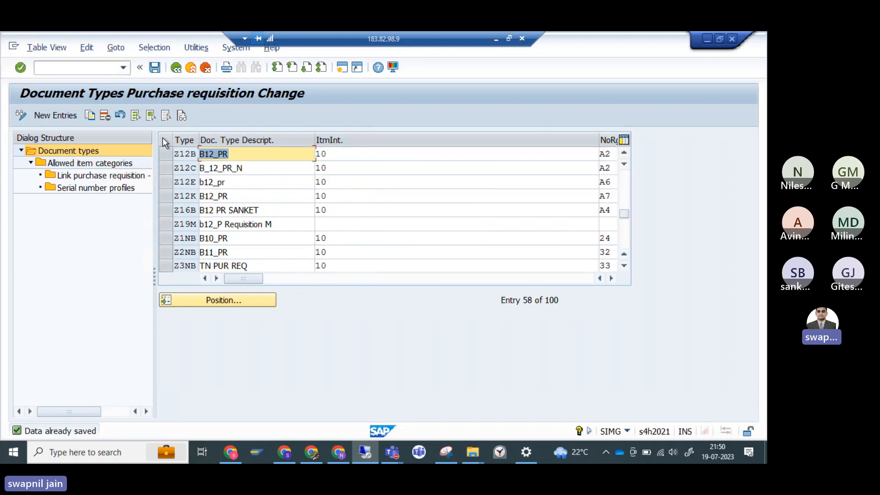
Step: Return to the Z12B purchase requisition, check it, view its header release strategy and save the requisition
key(alt+Tab)
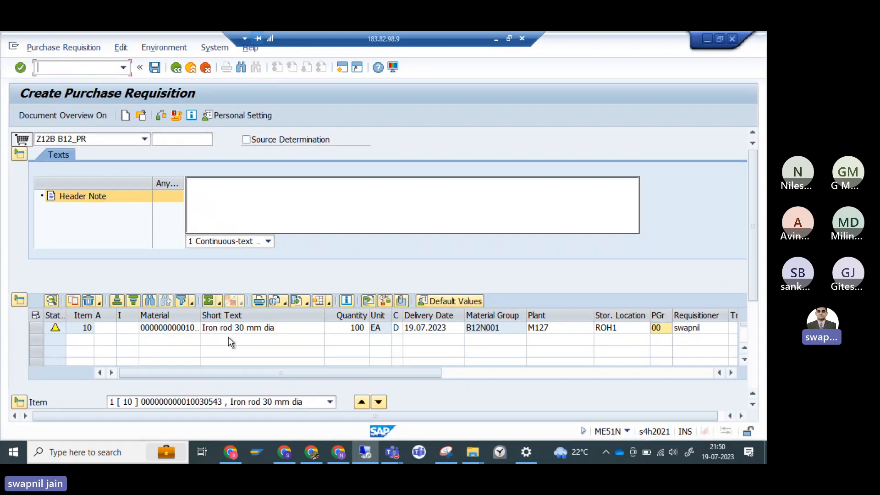
click(163, 116)
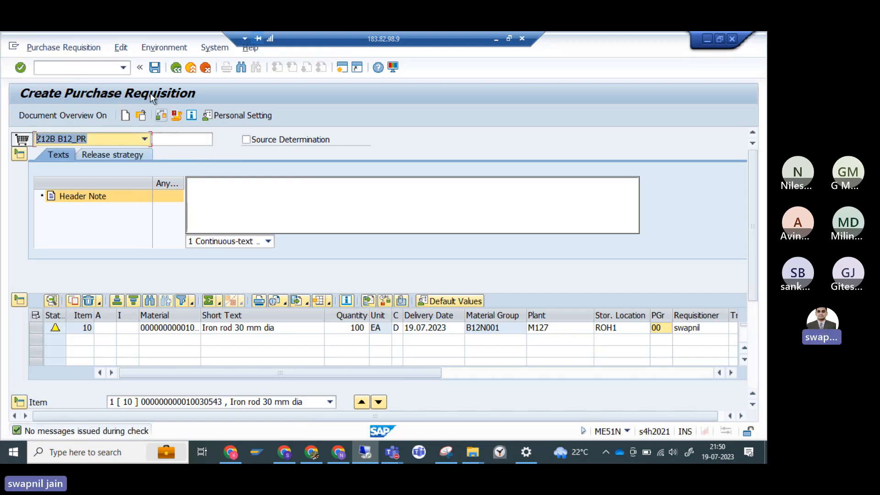
click(108, 155)
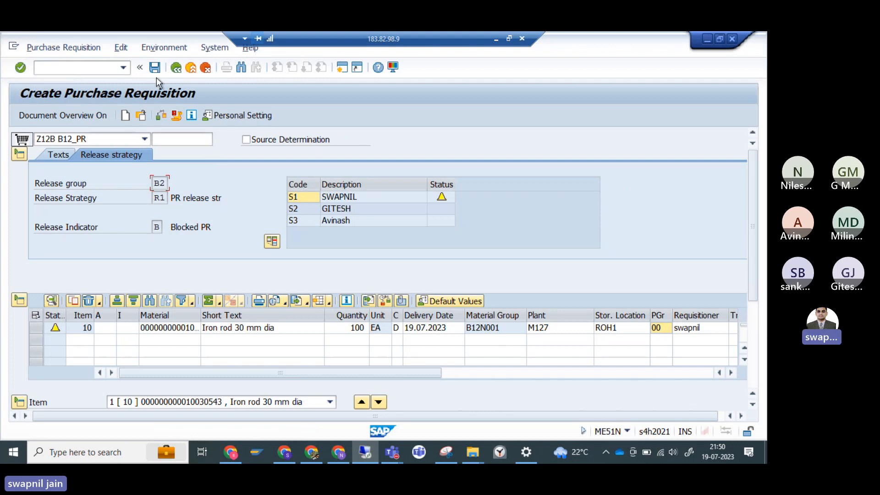
click(154, 68)
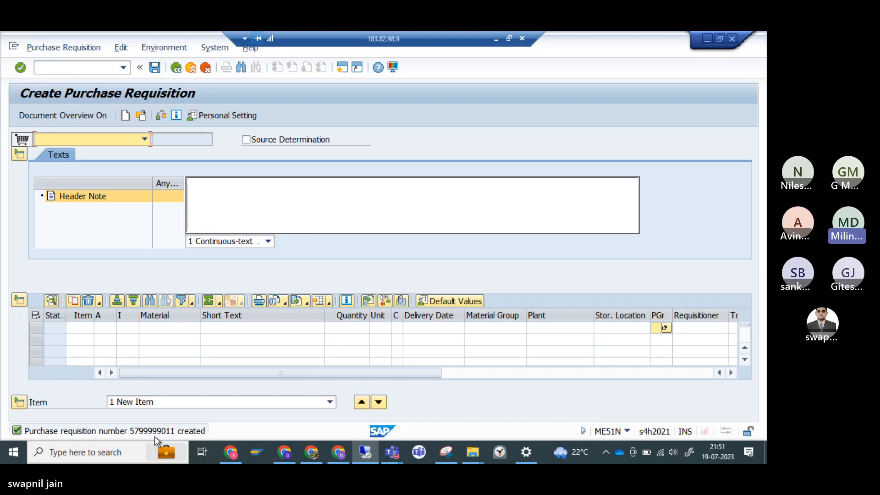
Step: Leave requisition creation and start transaction ME54N to release the saved purchase requisition
click(177, 68)
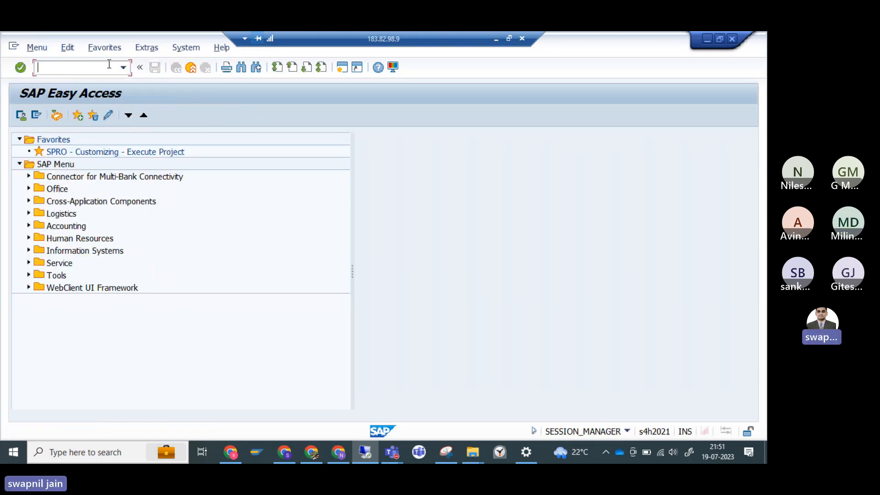
text(me54n)
key(Return)
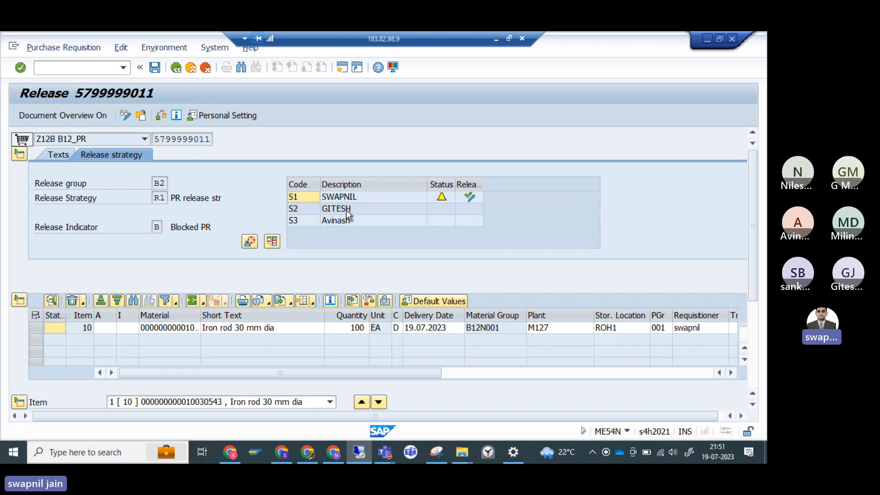
Step: Release the requisition in sequence with release codes S1, S2 and S3, and save it
click(470, 200)
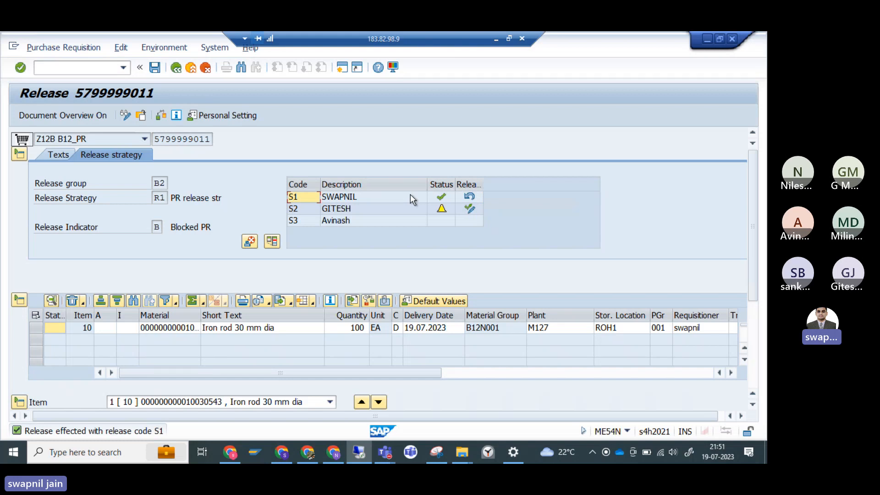
click(470, 209)
click(470, 221)
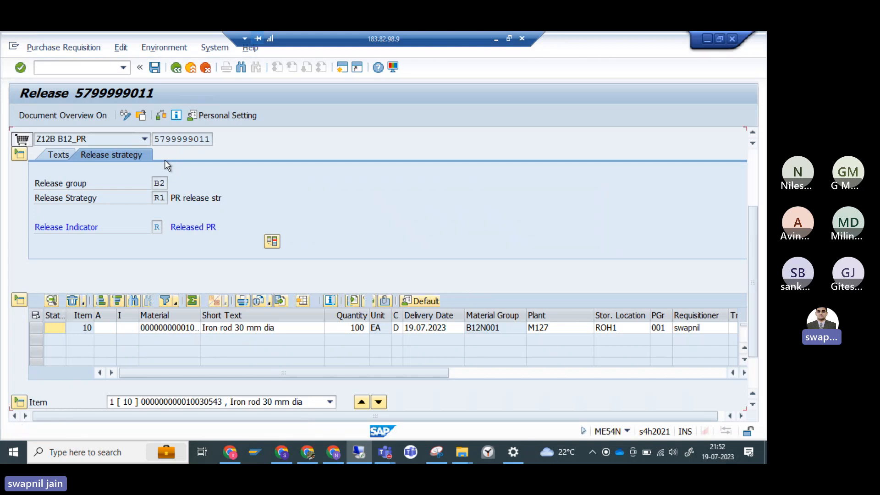
key(ctrl+s)
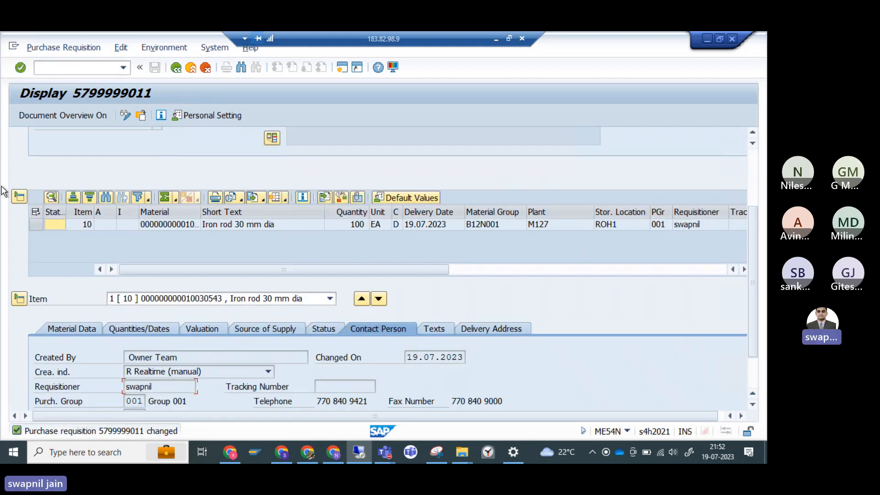
Step: Switch to the process flow spreadsheet in Google Sheets and review the PR release procedure entries from Class to release grp
click(279, 454)
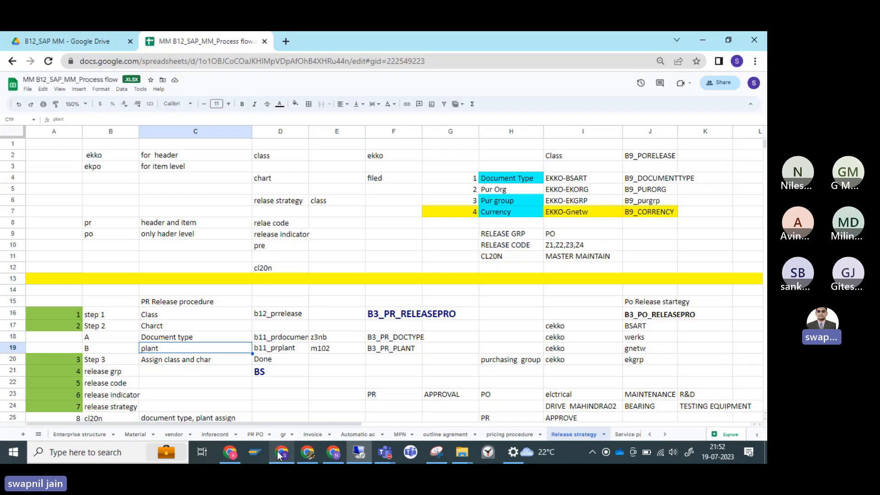
click(154, 319)
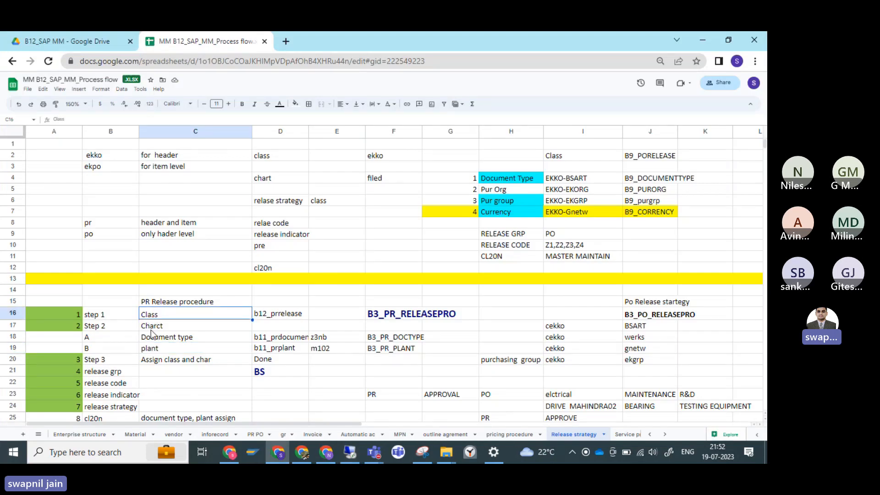
click(155, 328)
click(164, 339)
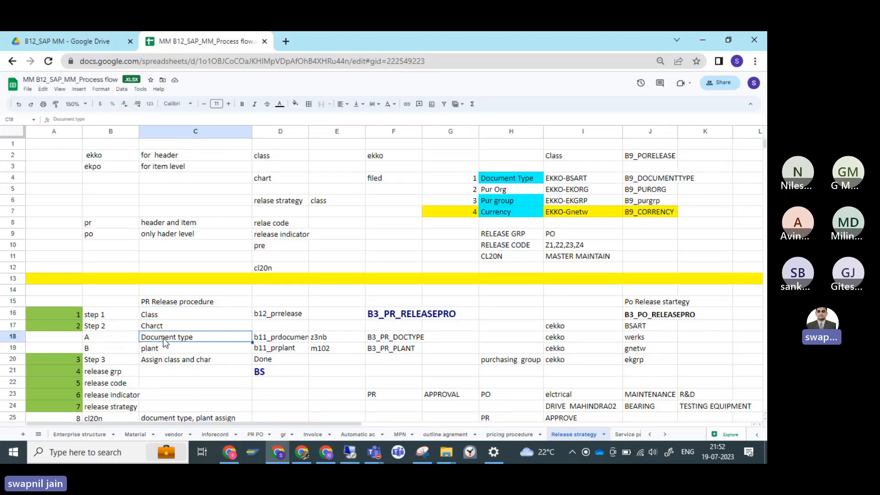
click(158, 351)
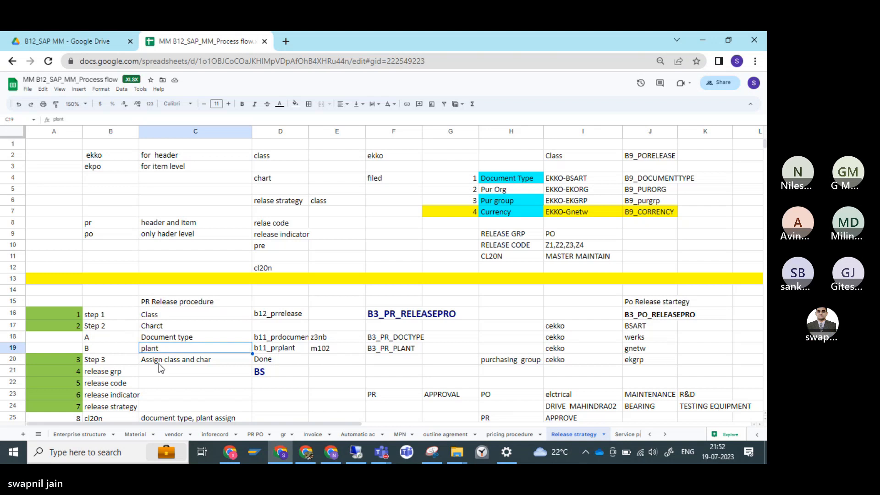
click(189, 362)
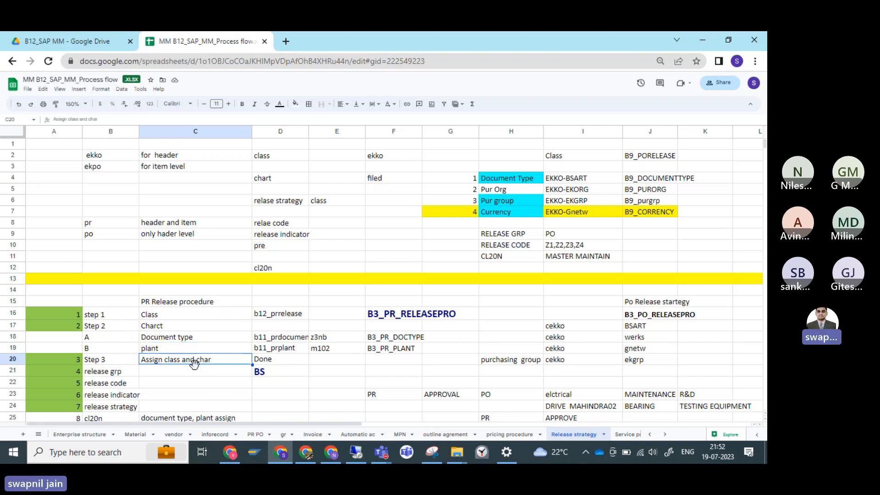
click(102, 373)
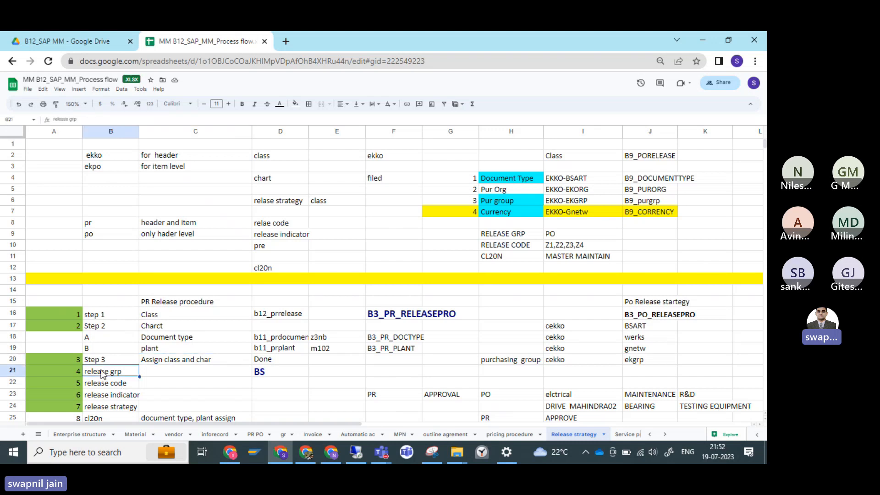
Step: Record release group B12 in cell D21 and release codes s1,s2.s3 in cell D22
click(283, 371)
text(B12)
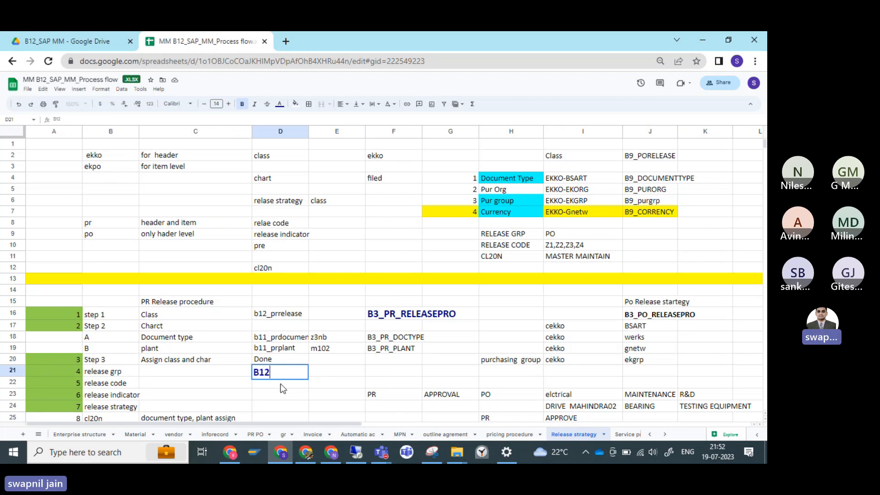
click(282, 388)
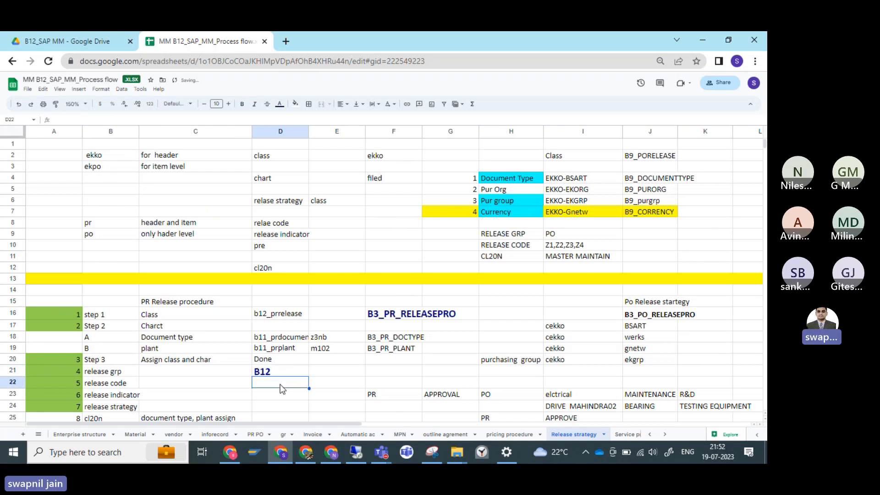
text(s1)
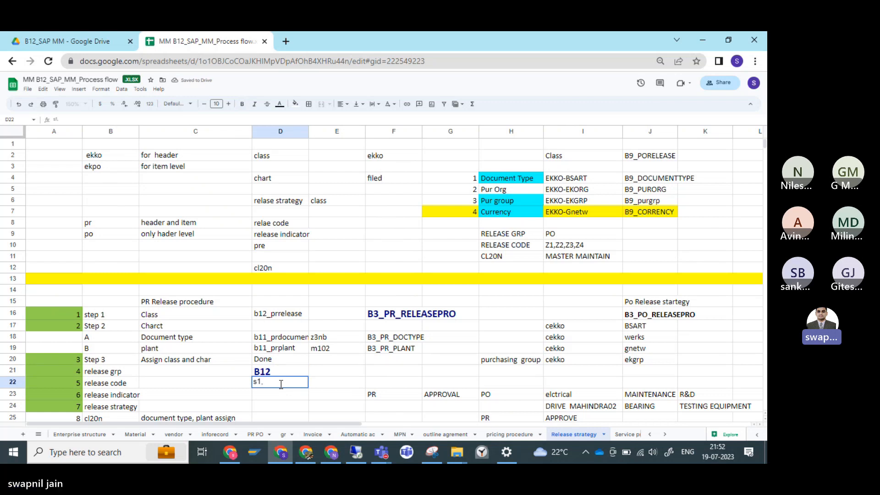
text(,s2.s3)
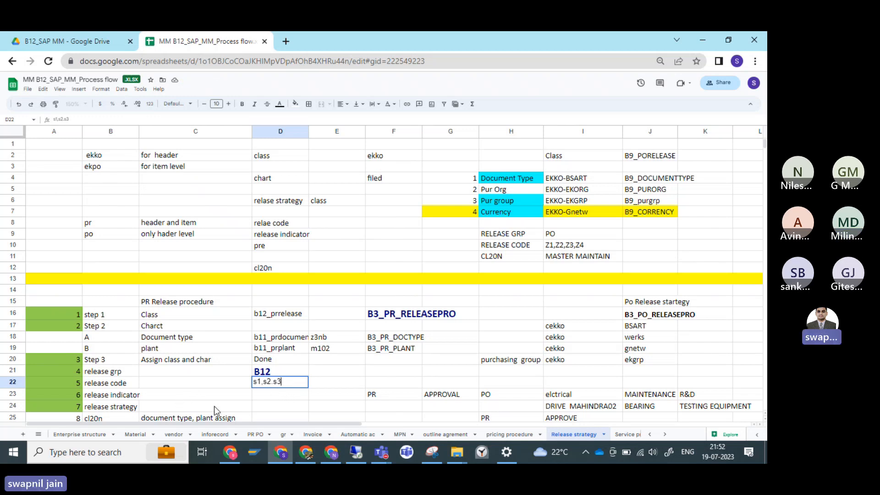
Step: Record the release indicators as B,R in cell D23
click(271, 397)
text(B)
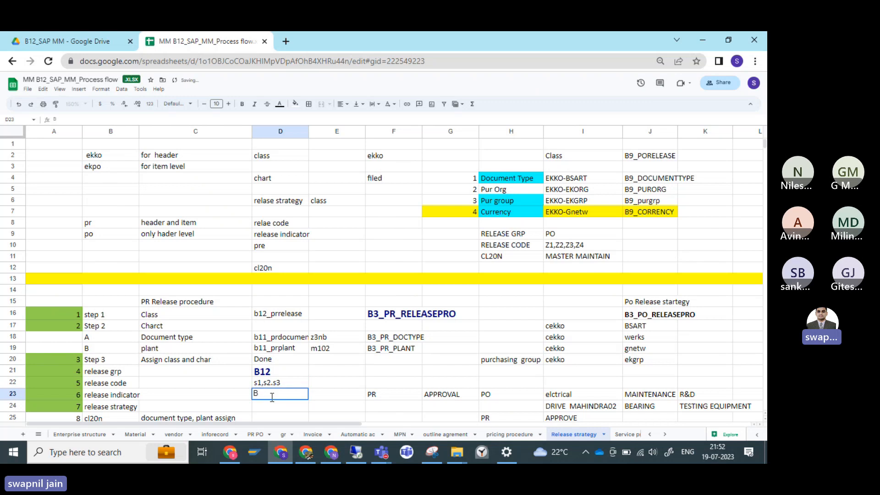
text(,R)
key(Return)
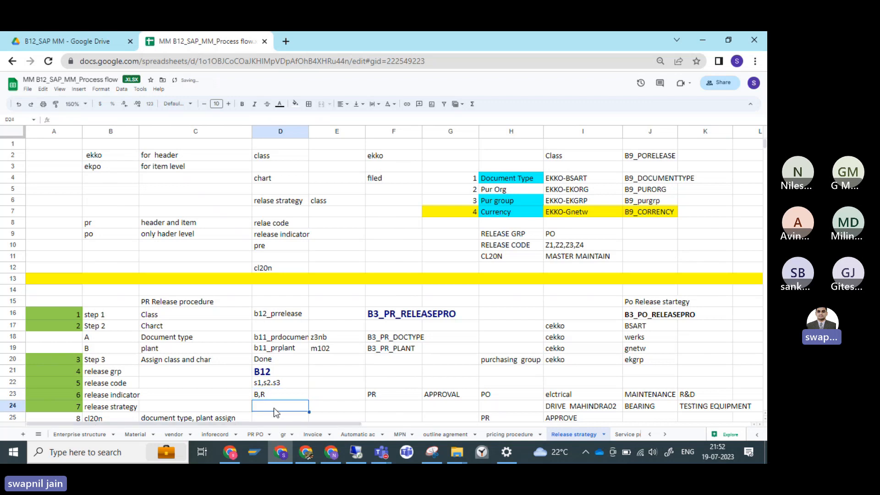
Step: Review the PR release procedure entries from release code and release indicator through the cl20n, me51n and me54n rows
click(258, 384)
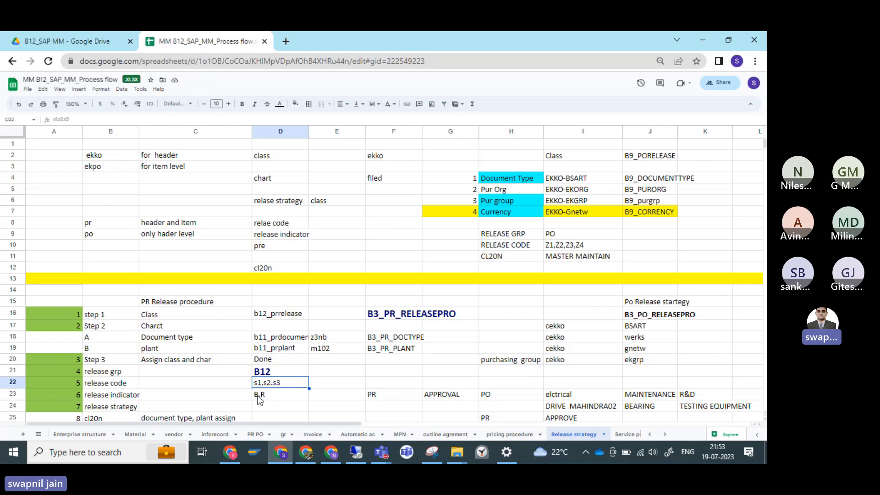
click(260, 397)
click(262, 386)
click(263, 398)
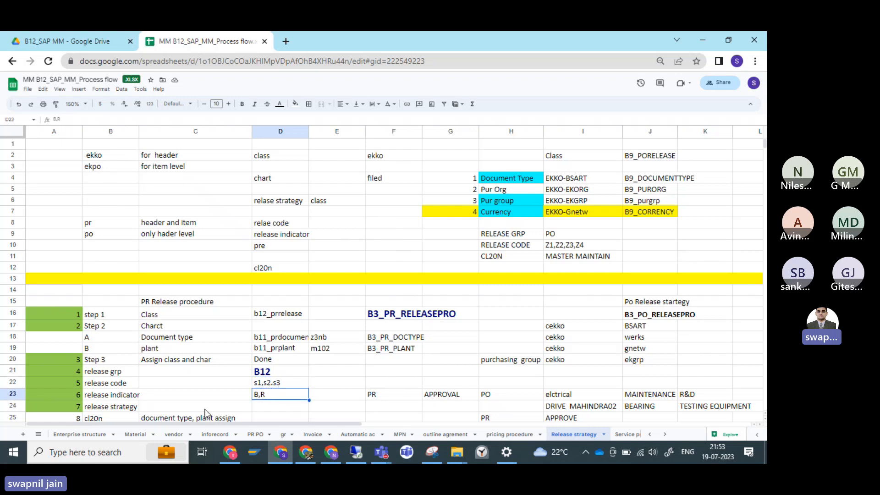
scroll(118, 325, down, 6)
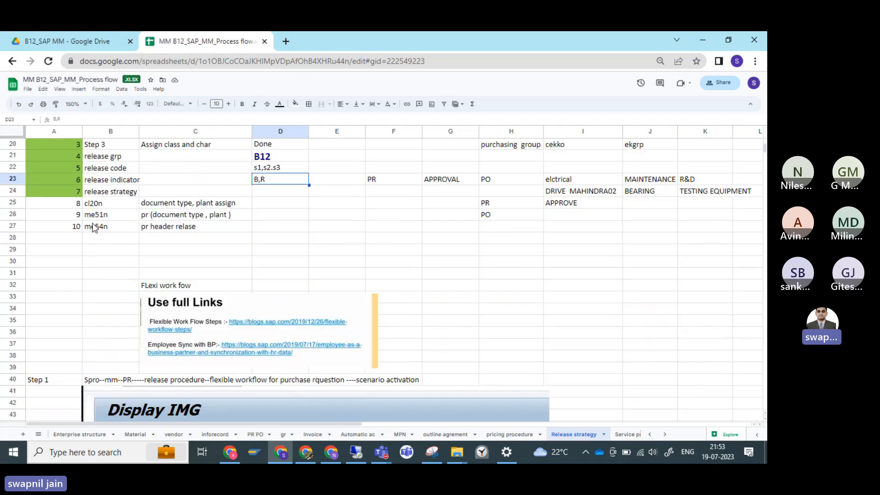
click(94, 205)
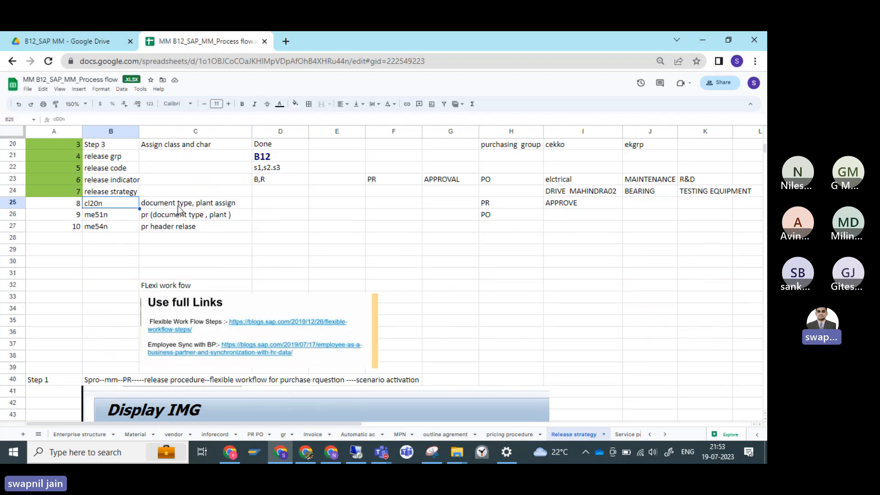
click(103, 219)
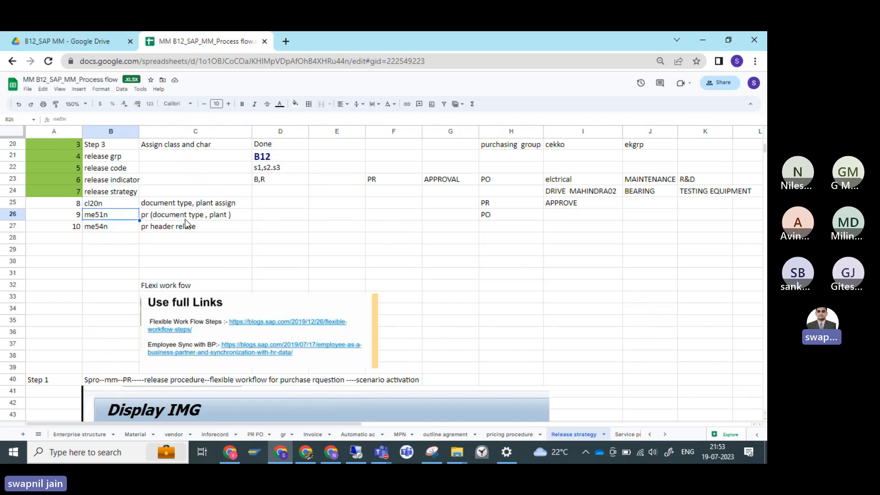
click(101, 228)
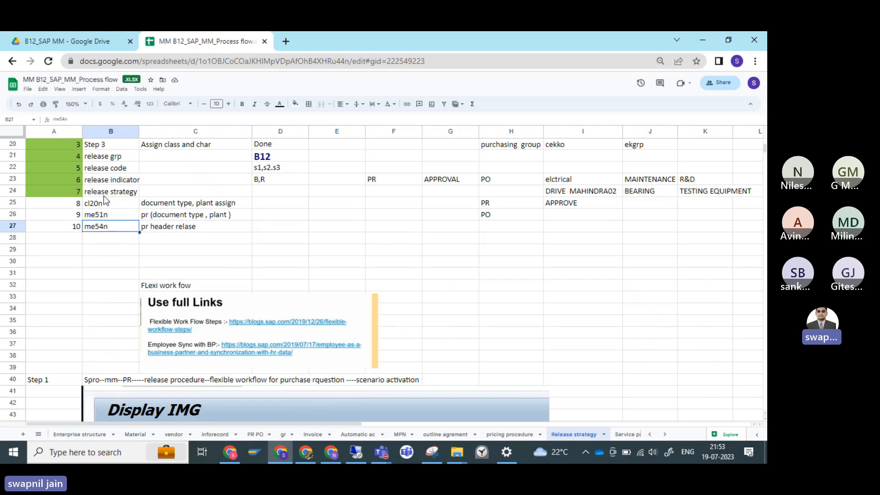
scroll(106, 201, up, 5)
scroll(100, 321, down, 5)
Step: Switch to the B12 Sap MM meeting in Microsoft Teams and open the additional meeting options that include recording and transcription
click(388, 459)
click(403, 390)
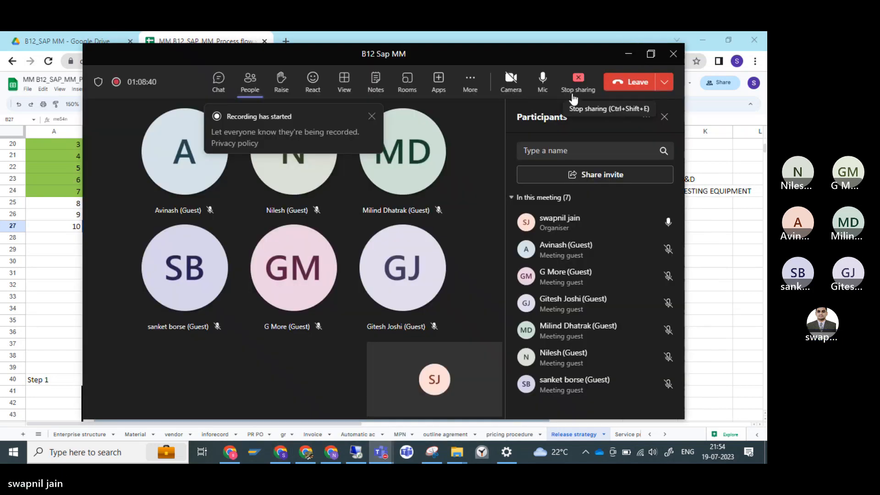
click(470, 80)
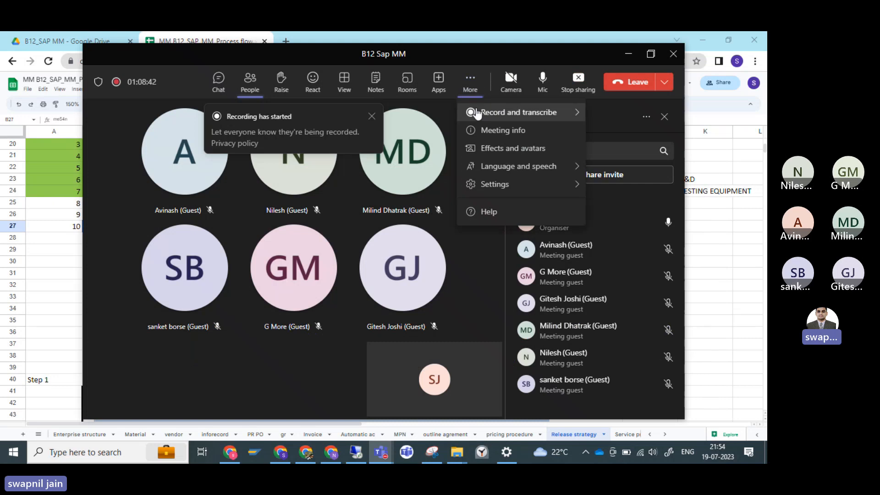
click(504, 148)
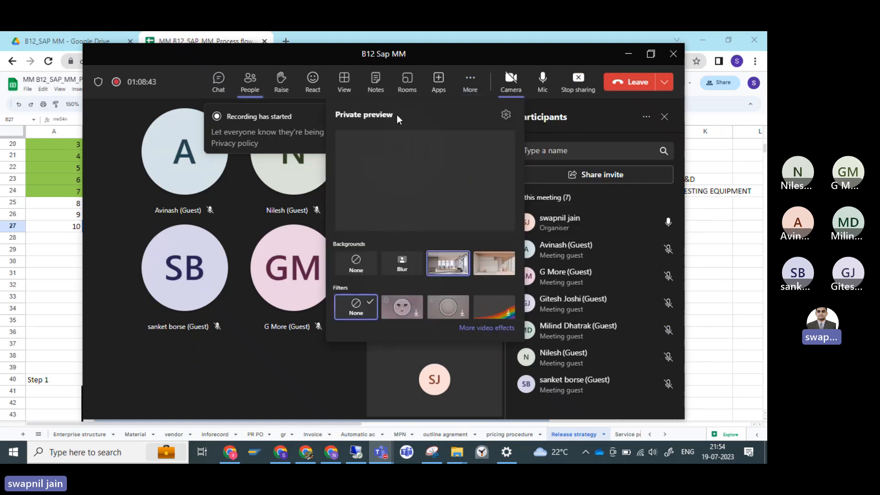
click(473, 85)
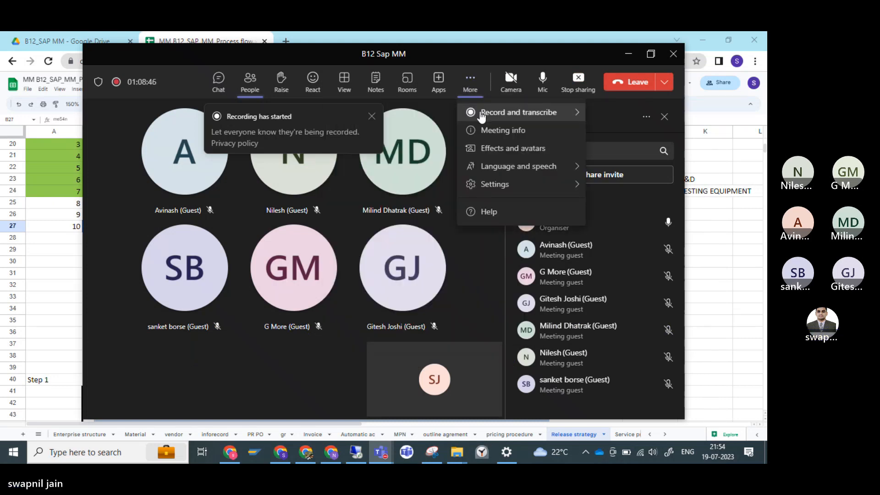